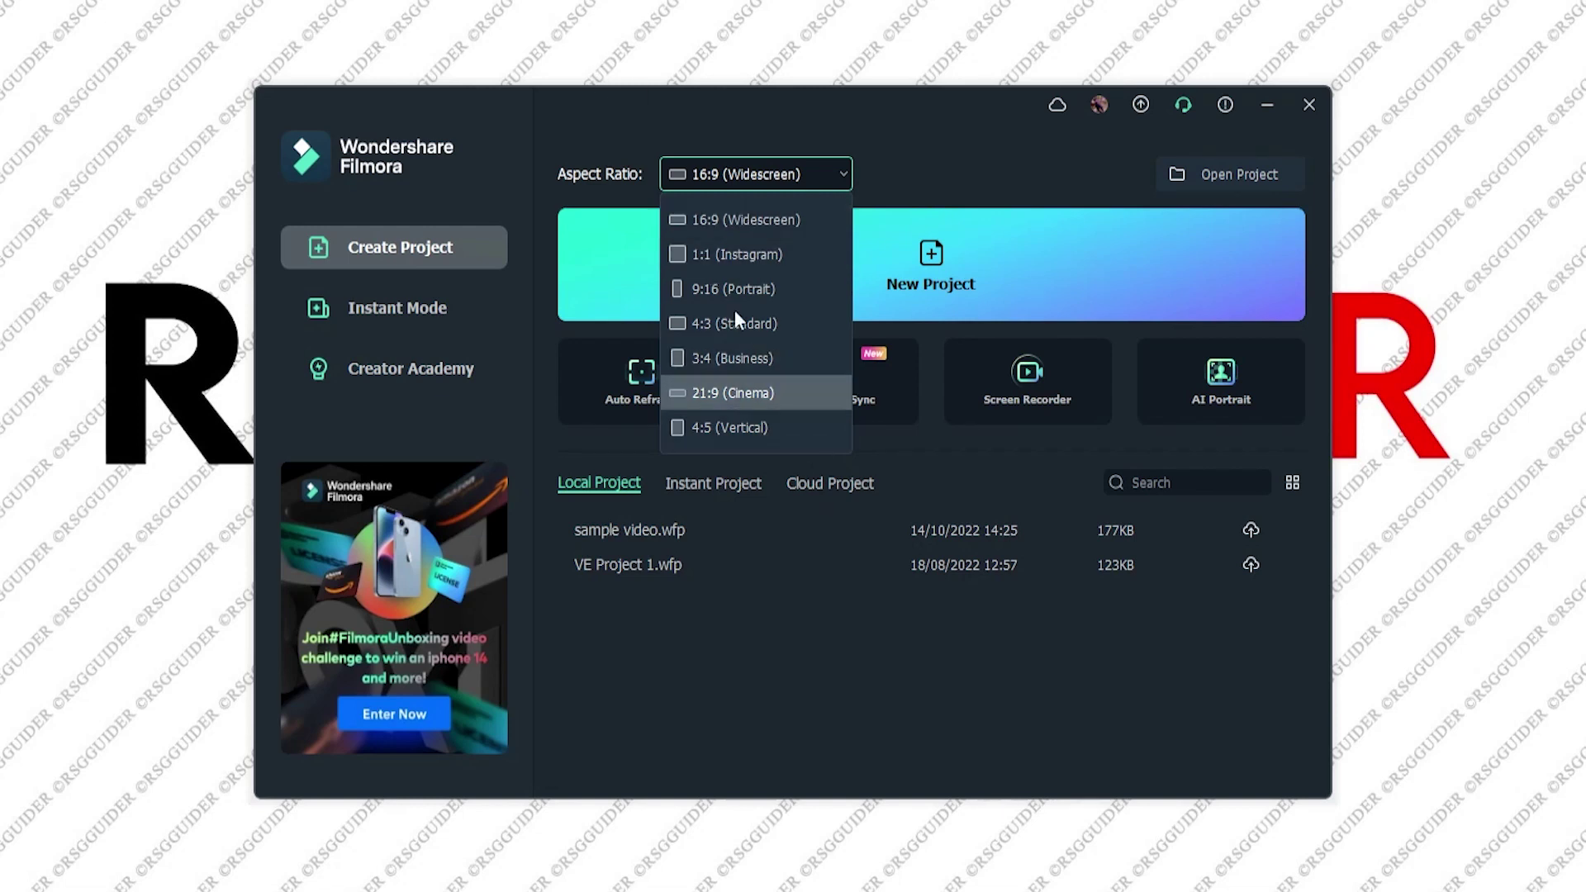
# Create a new project with the 16:9 (Widescreen) aspect ratio
pyautogui.click(762, 224)
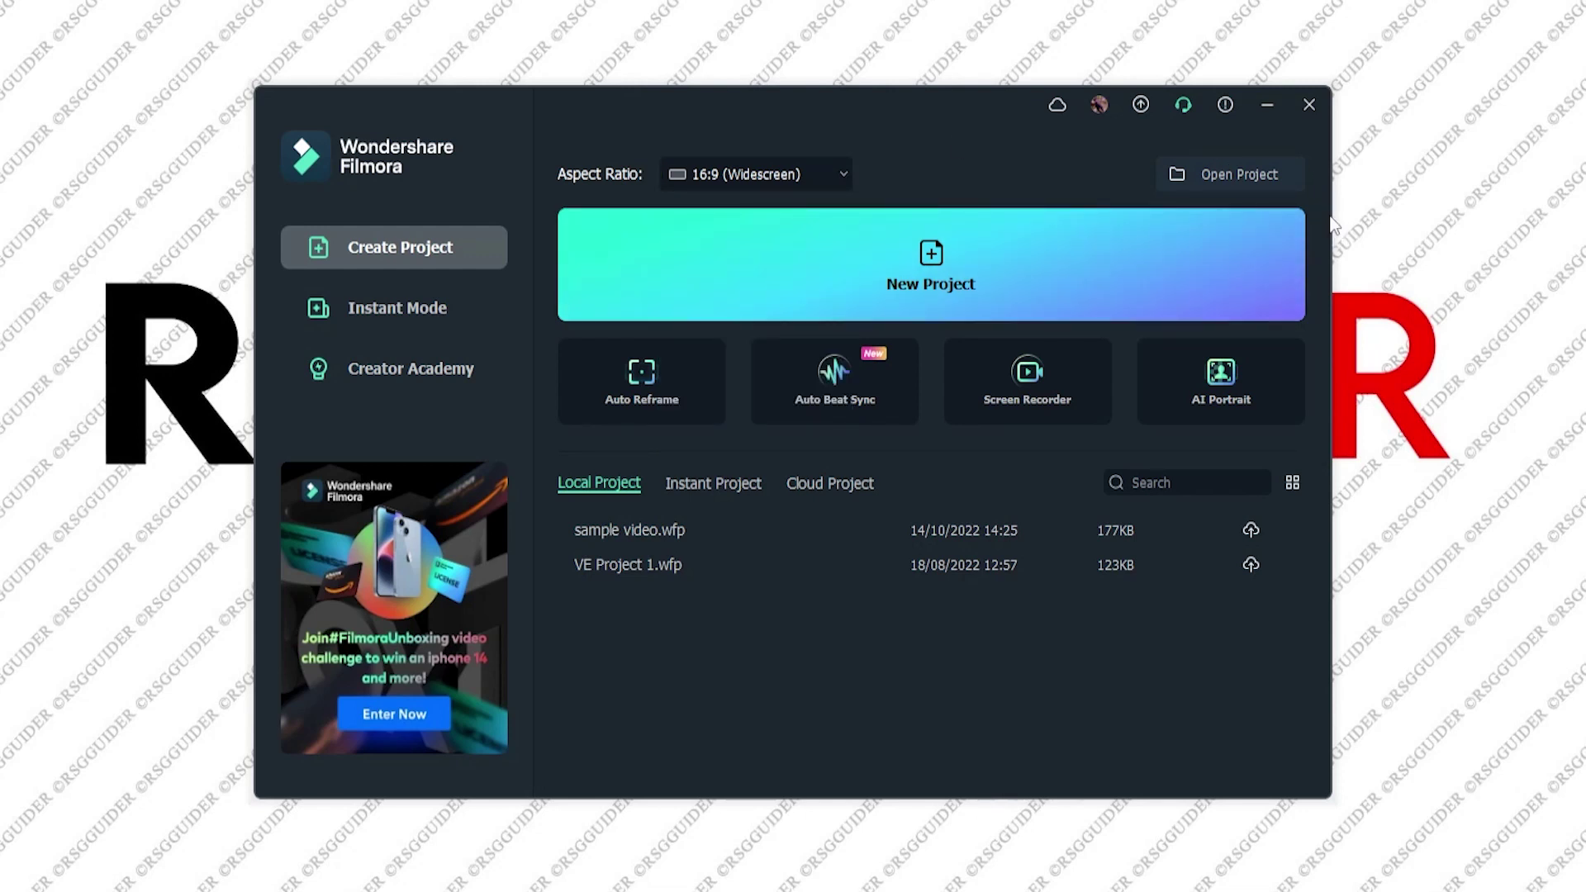
pyautogui.click(1265, 191)
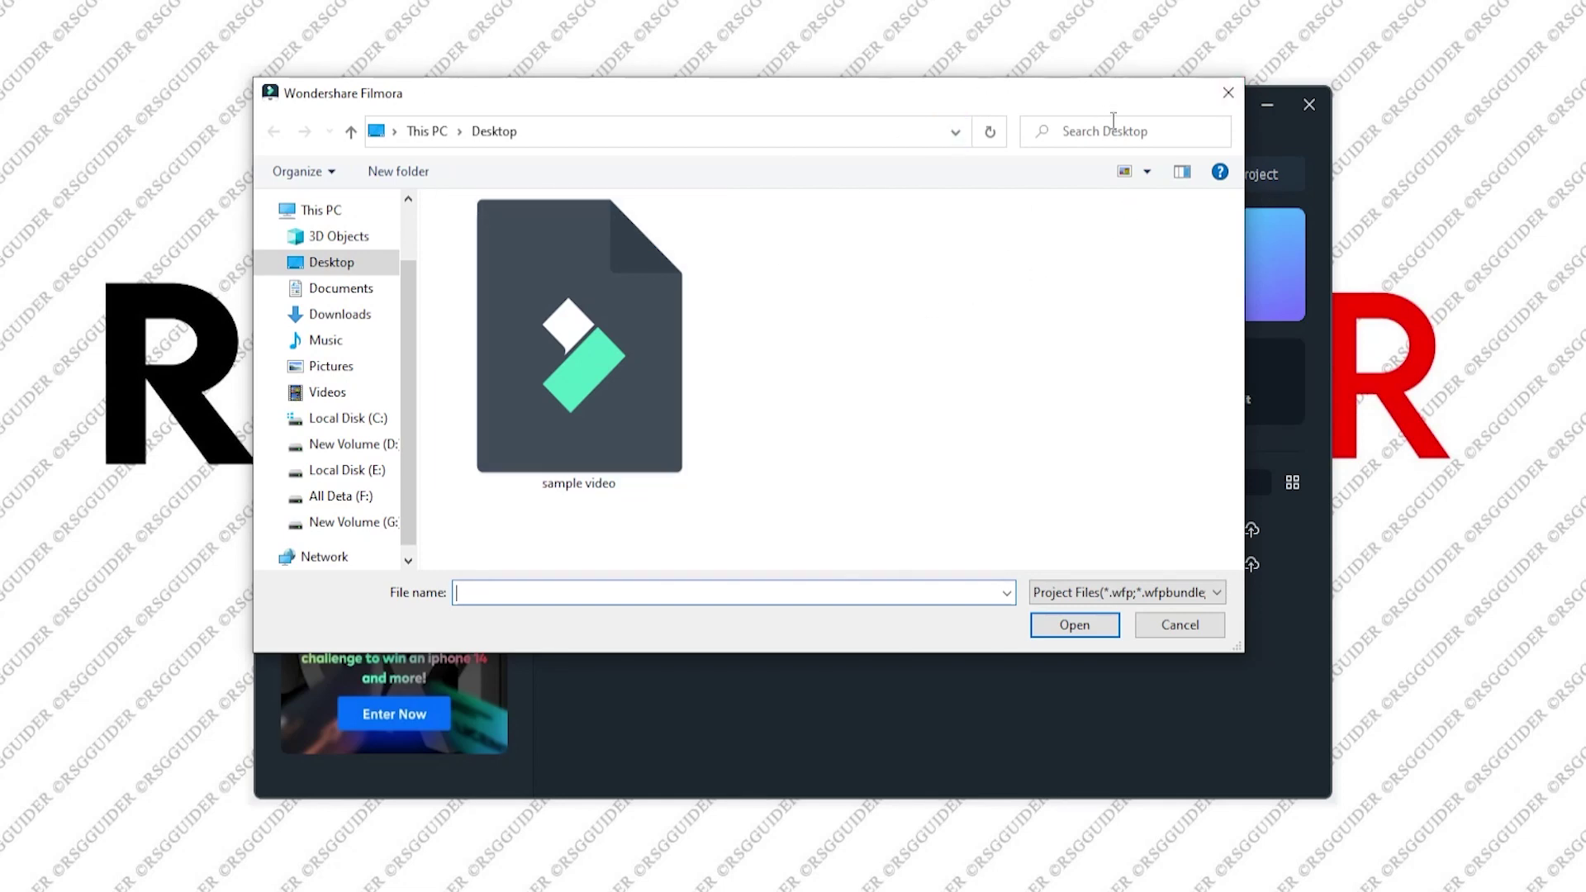
pyautogui.click(1228, 93)
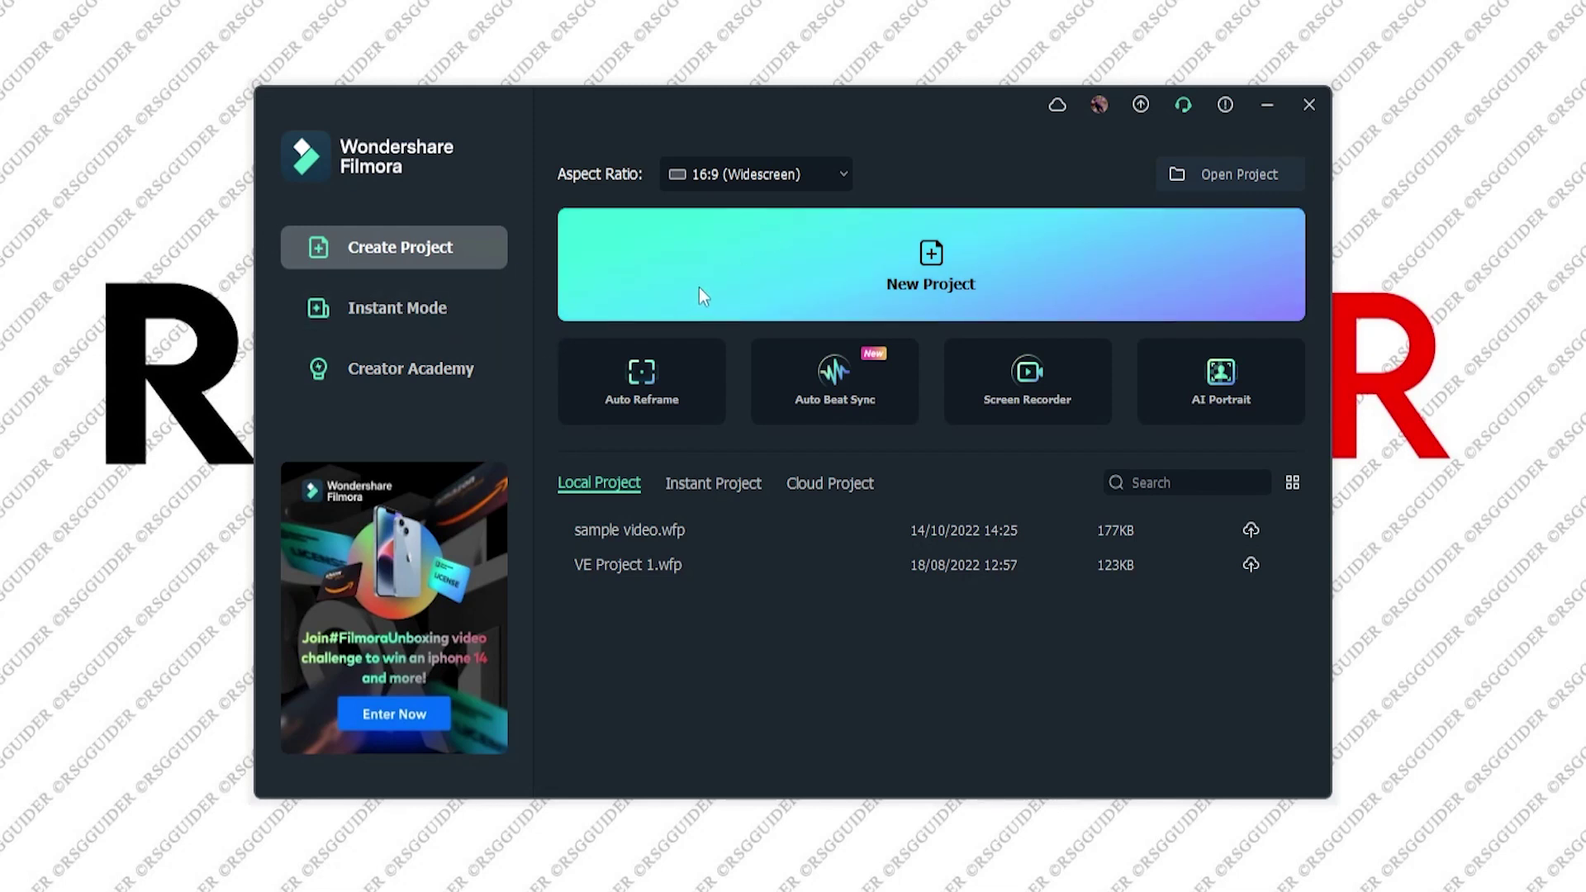
pyautogui.click(716, 273)
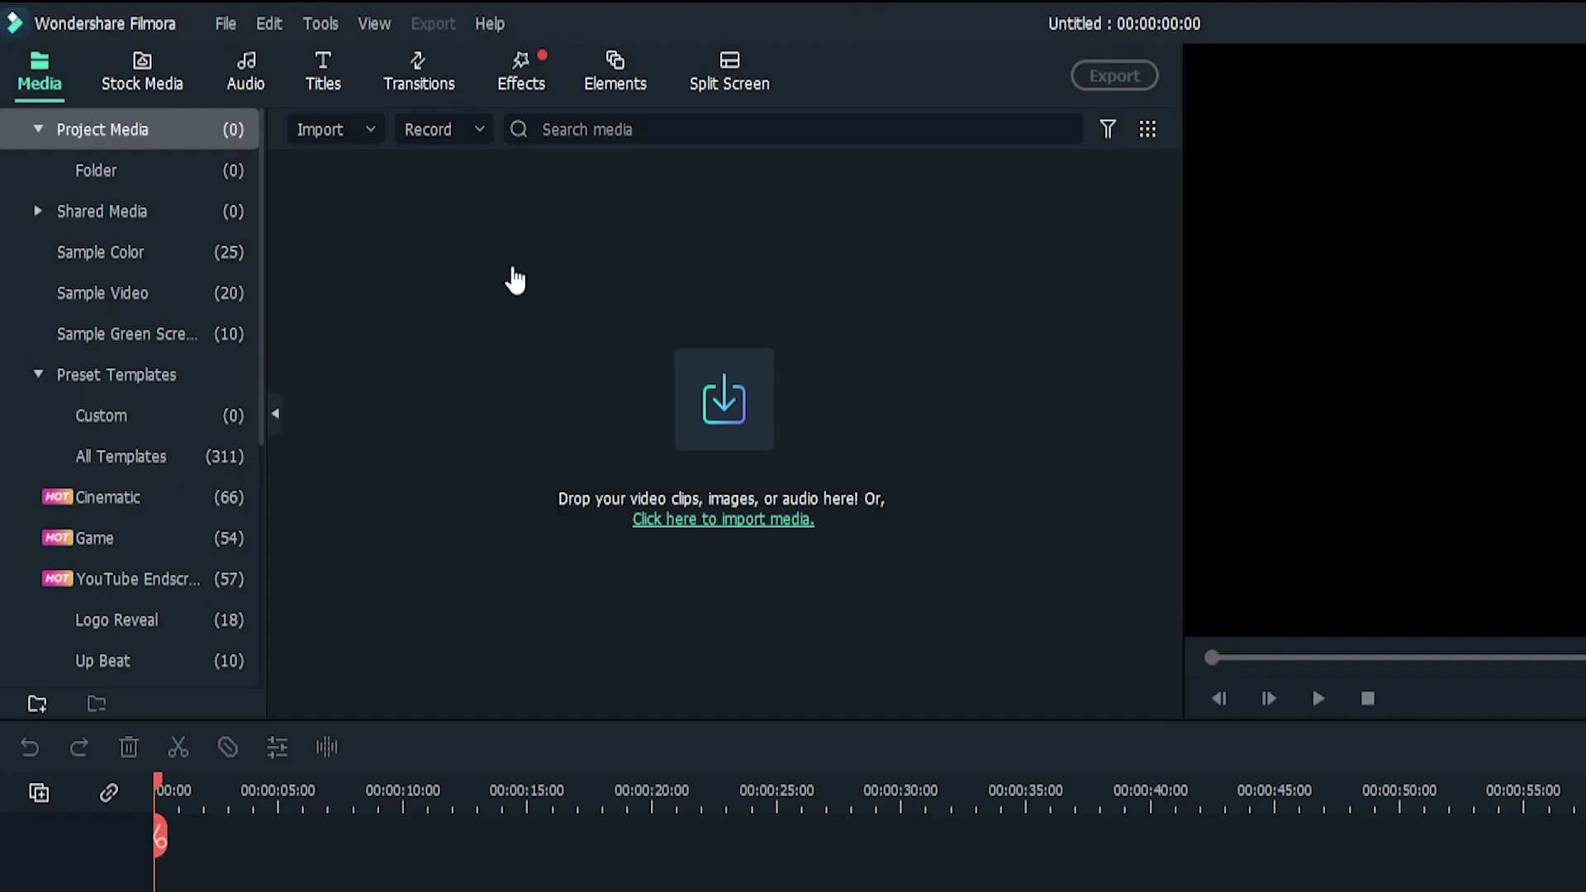
# Look through the media library's Sample Color and Sample Video collections and its preset template categories
pyautogui.click(106, 166)
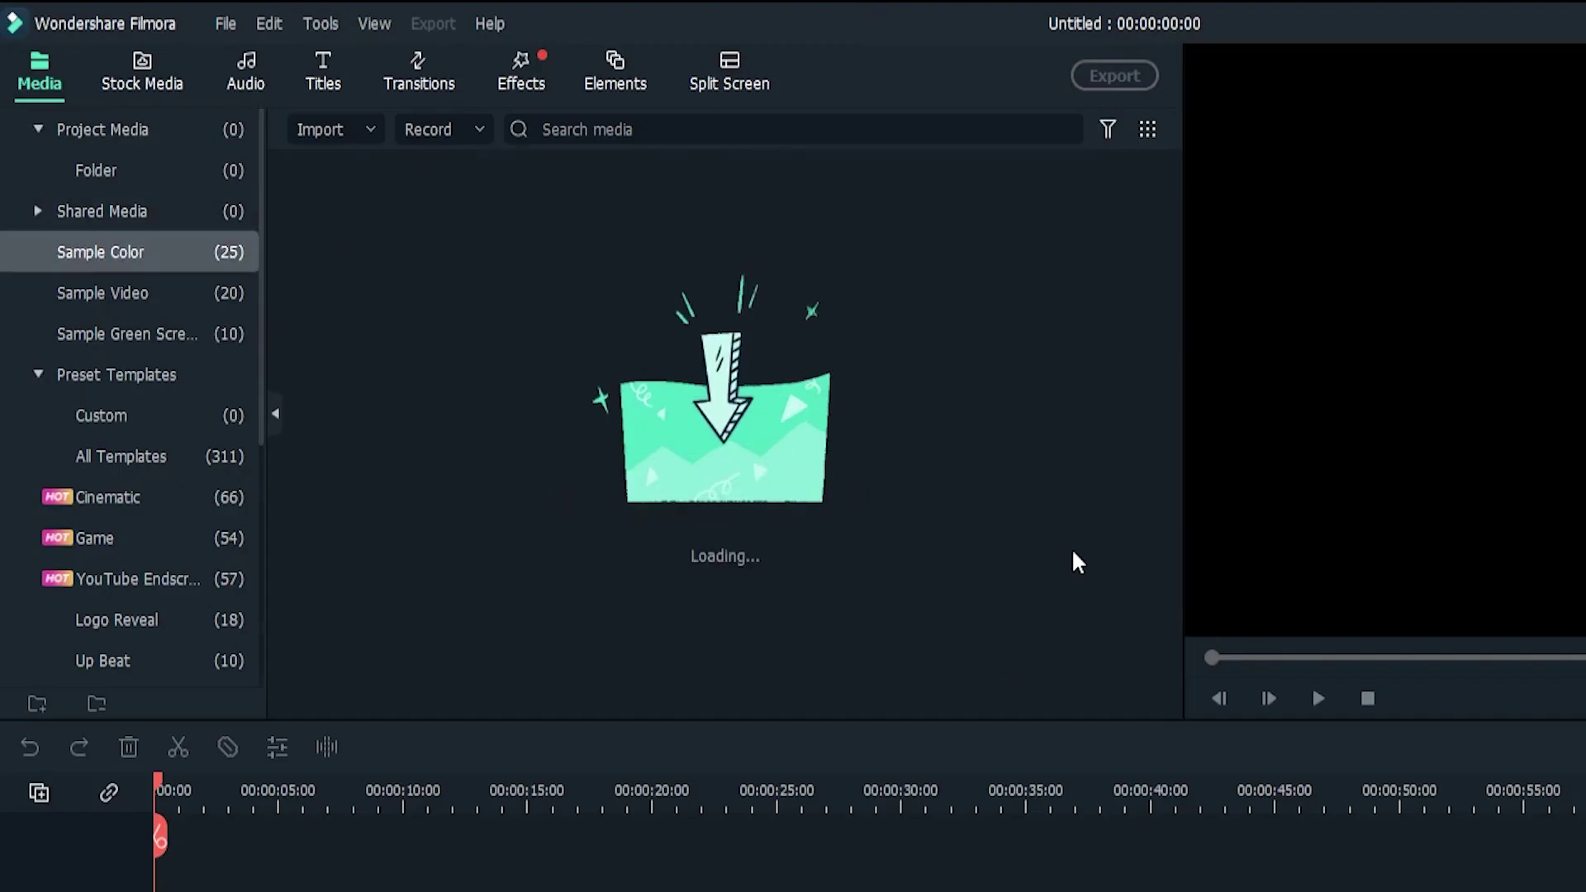
pyautogui.click(124, 294)
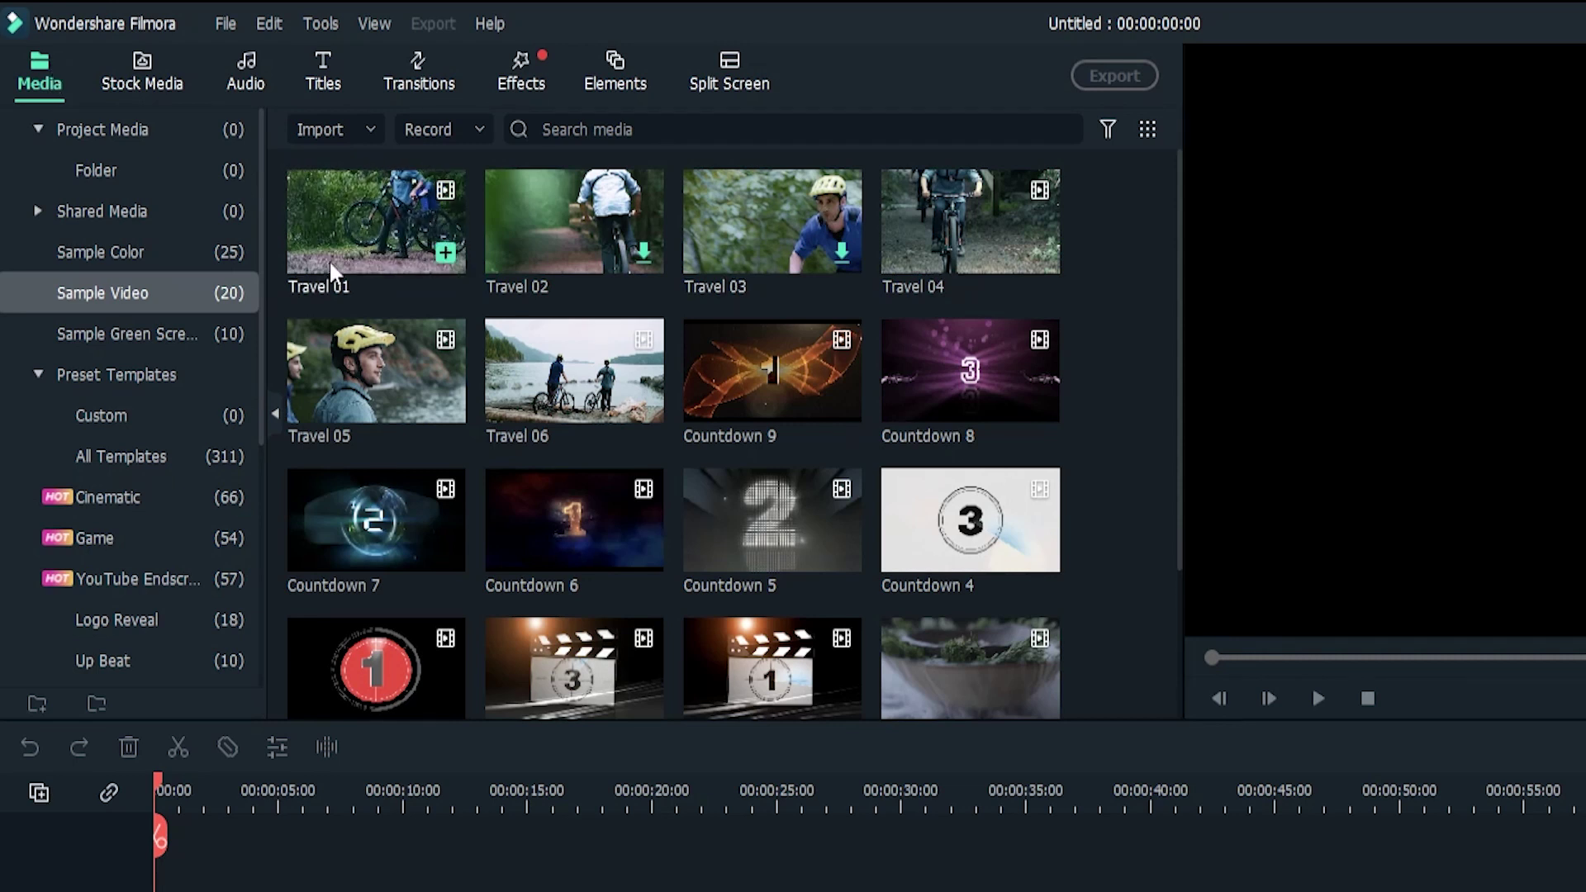
pyautogui.scroll(-1, 192, 467)
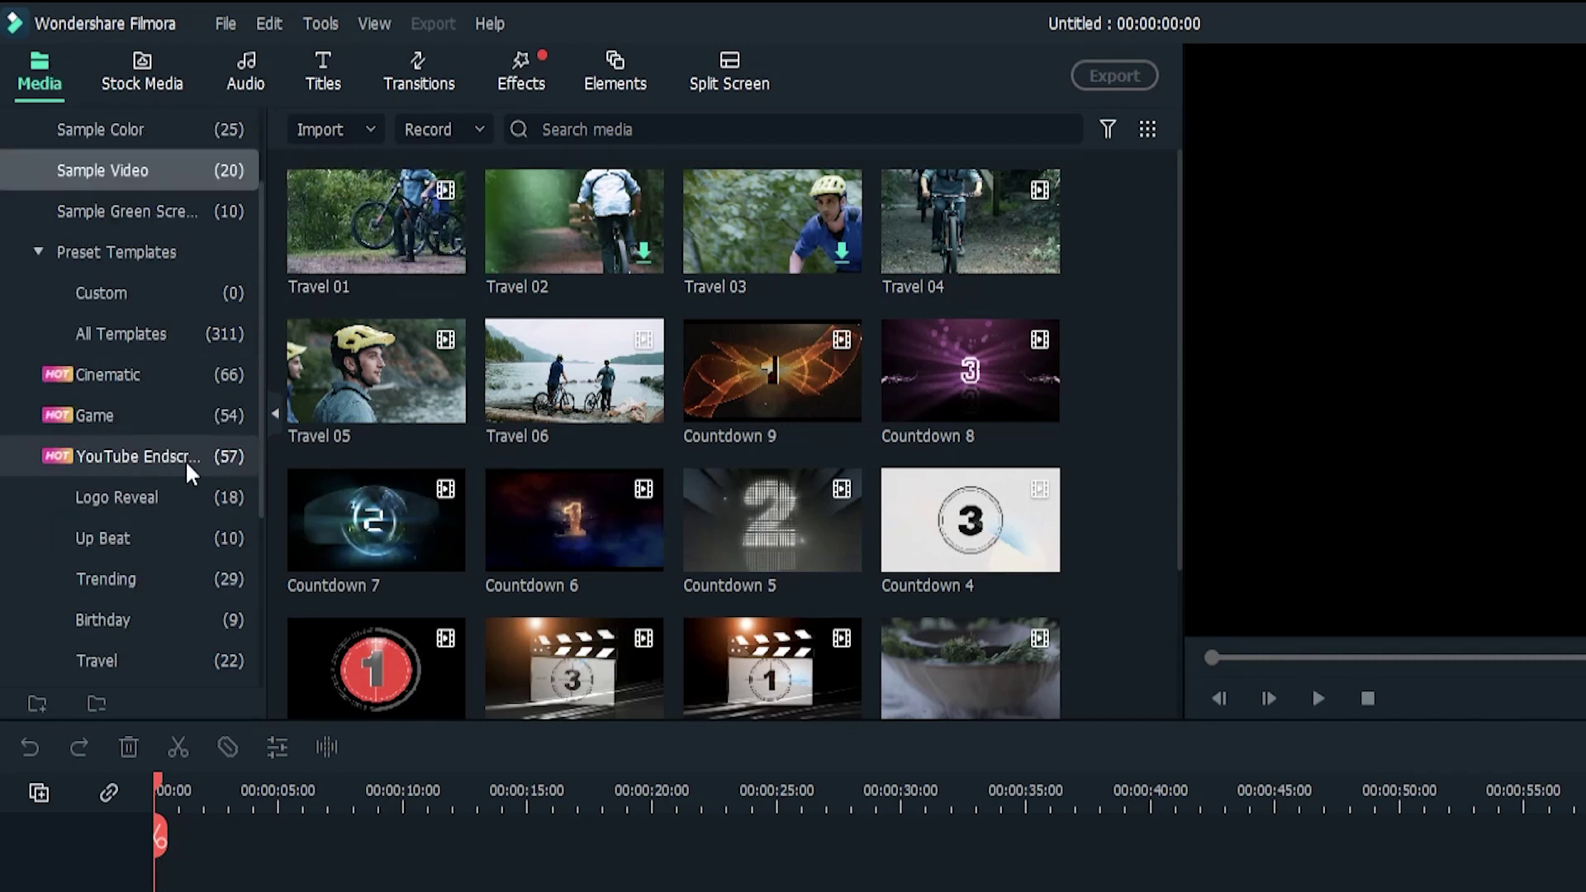
pyautogui.scroll(-1, 192, 472)
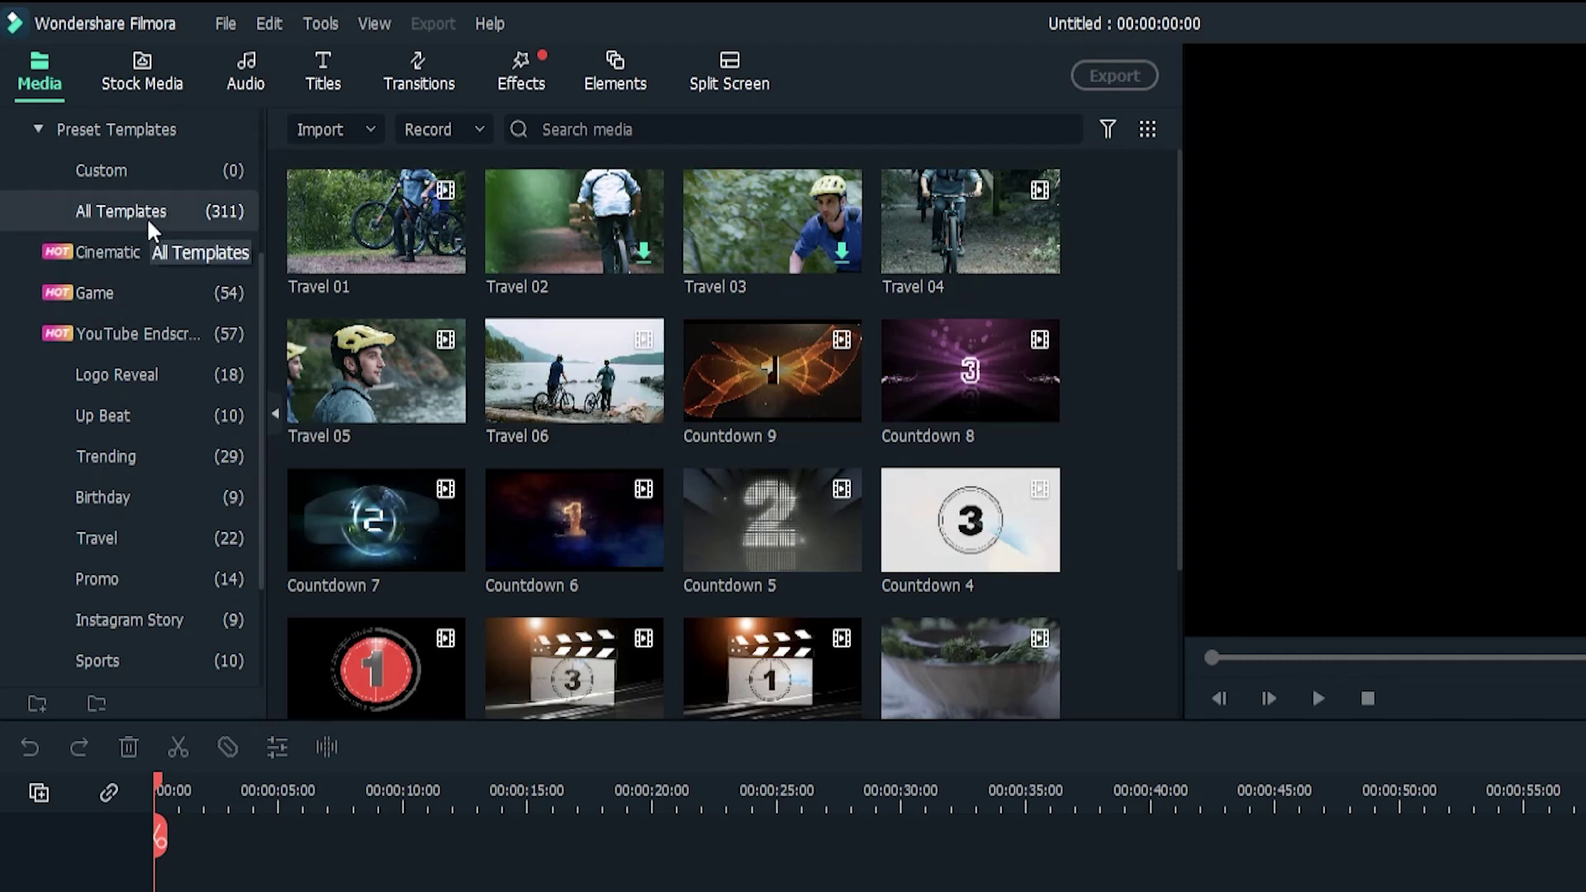
# Browse the Pexels stock videos and the recommended audio tracks
pyautogui.click(124, 73)
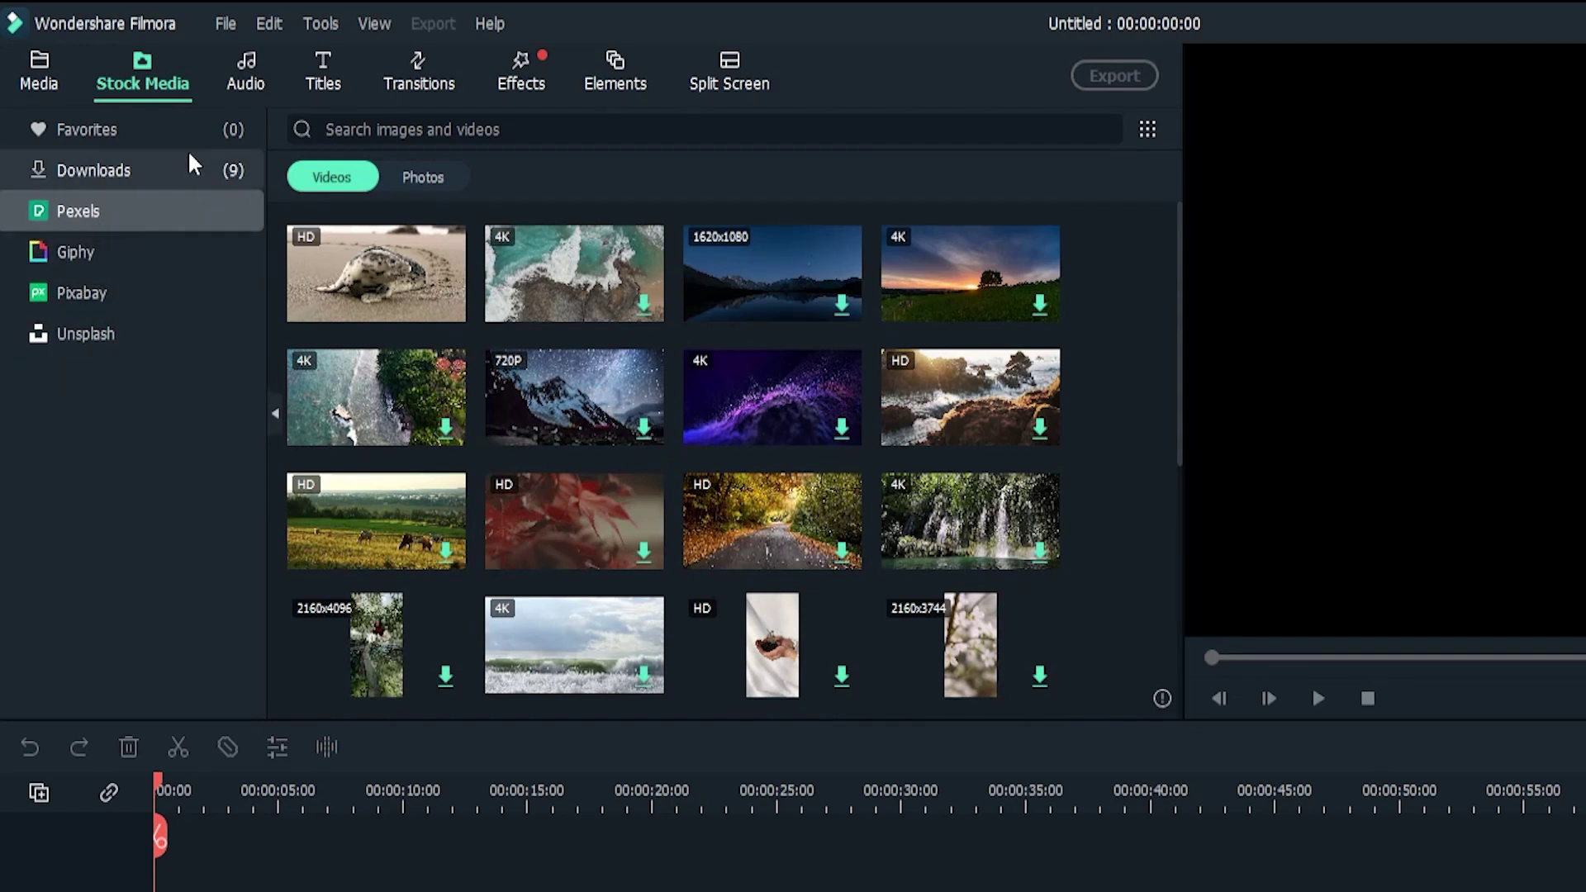
pyautogui.scroll(-5, 864, 537)
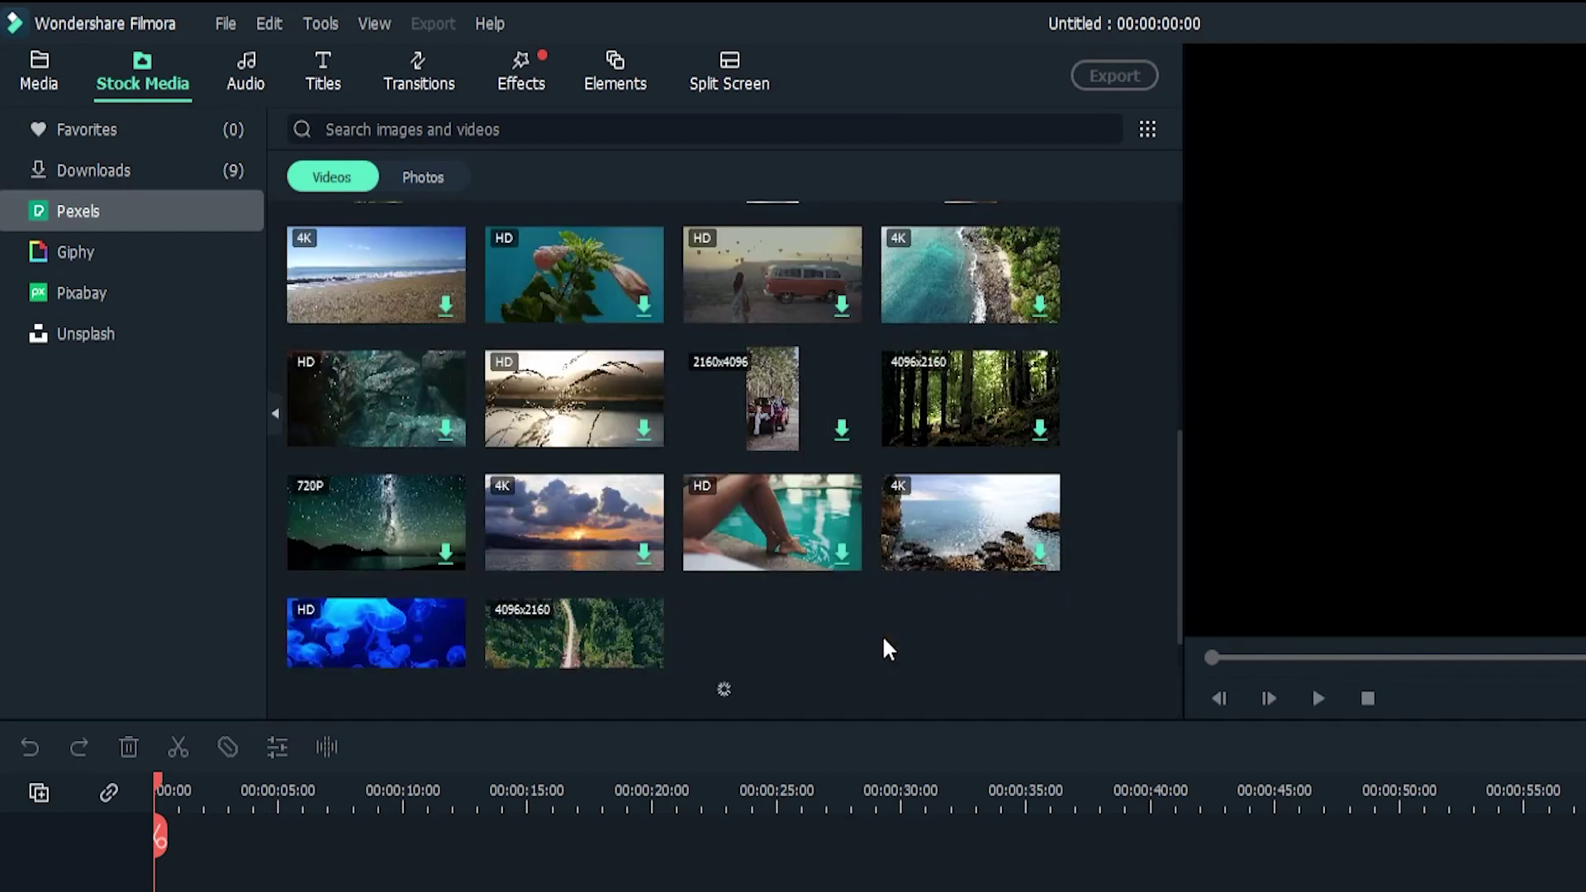
pyautogui.scroll(-10, 888, 649)
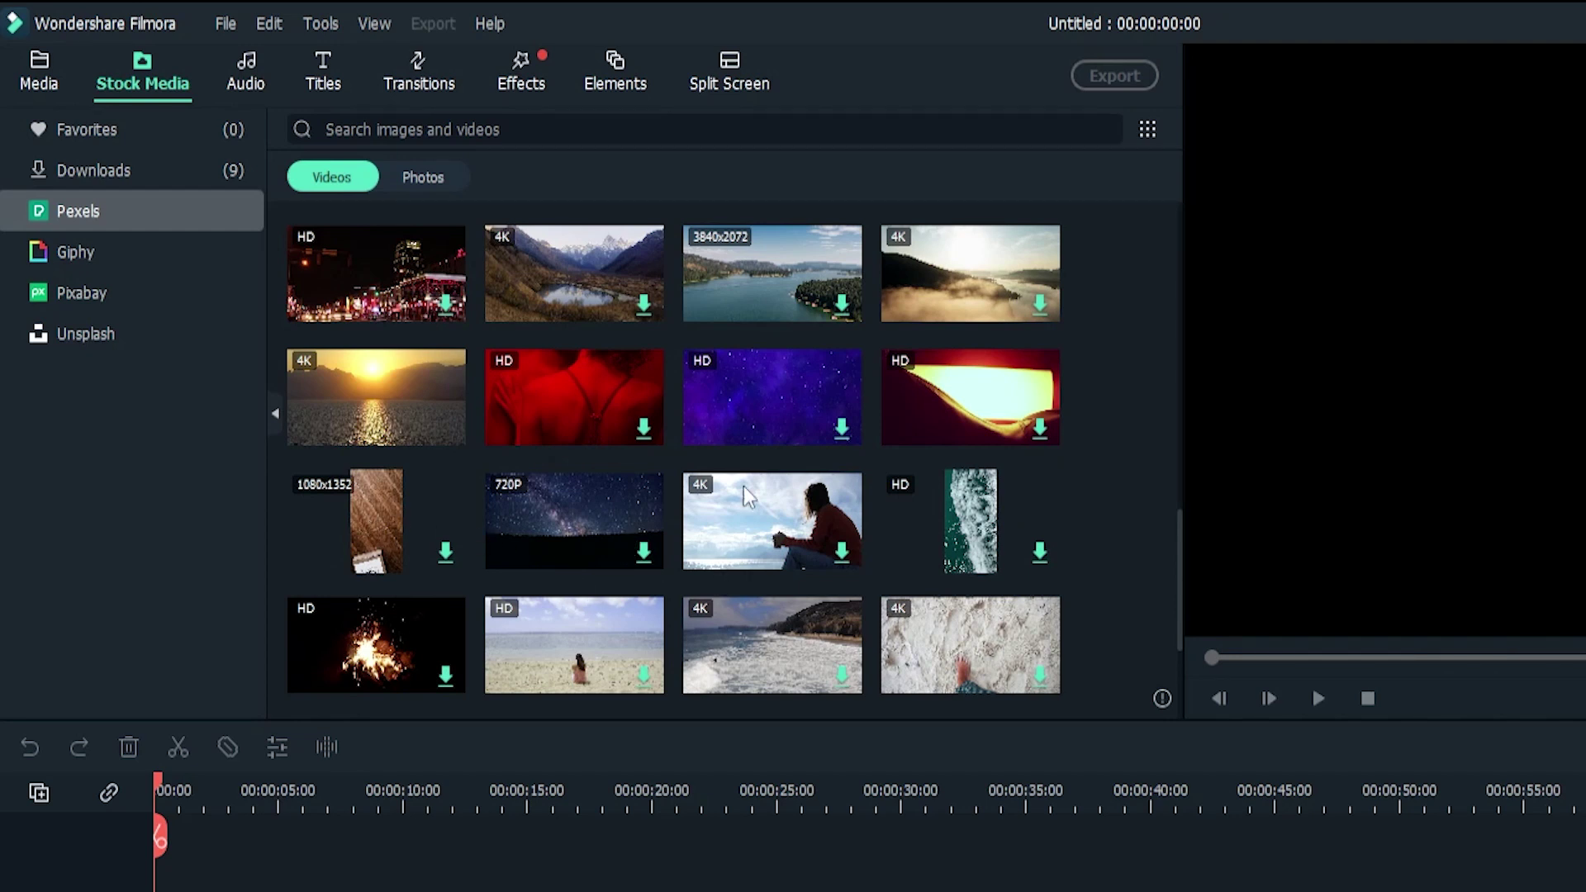
pyautogui.click(251, 89)
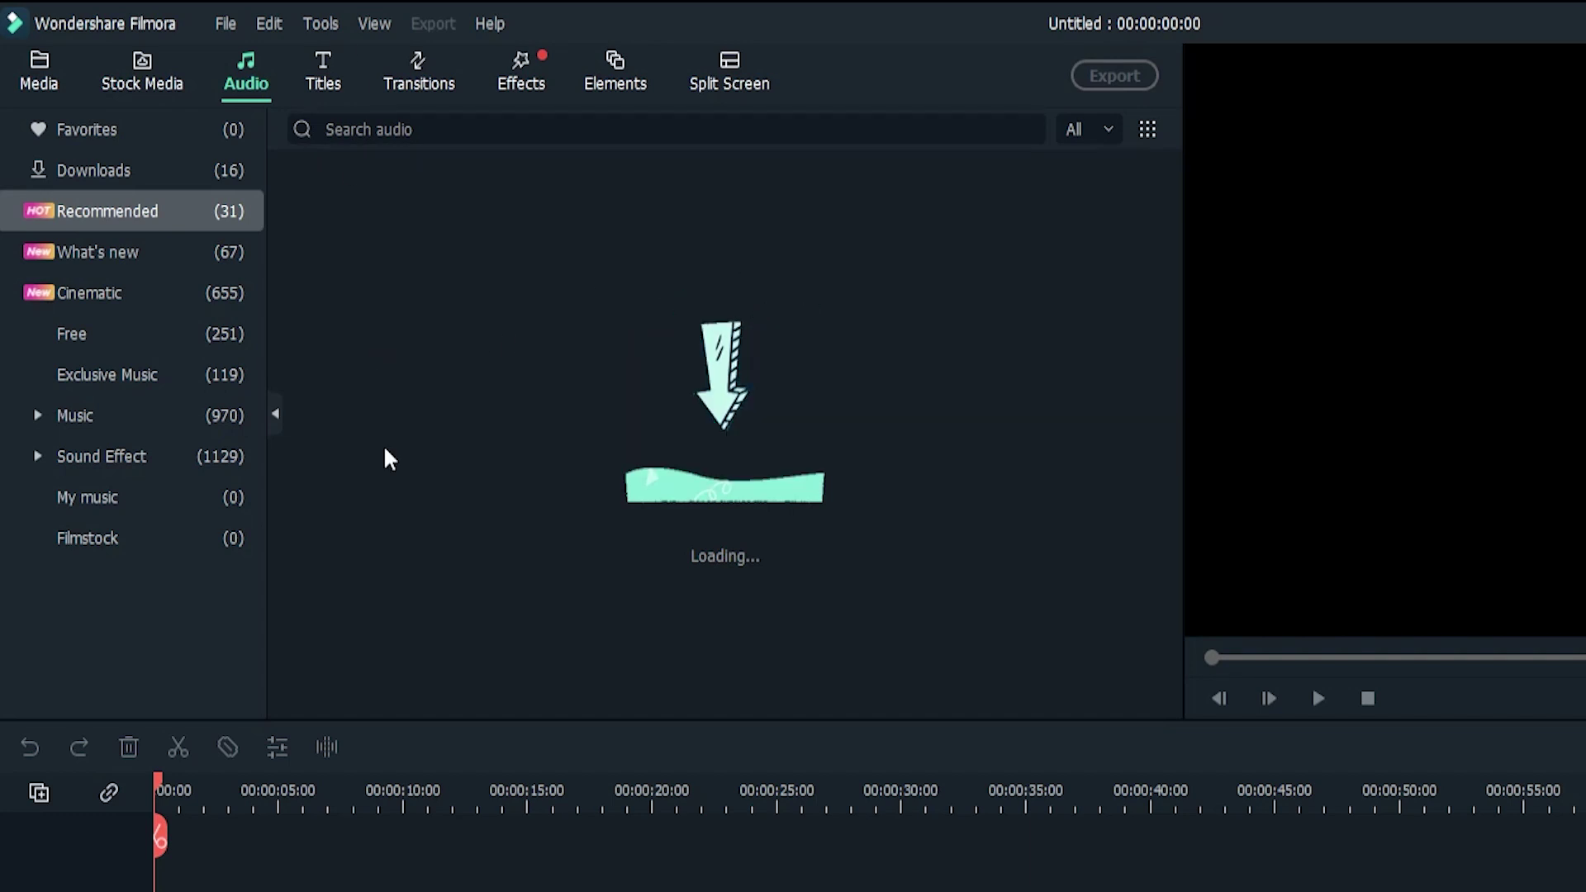
pyautogui.scroll(-5, 781, 446)
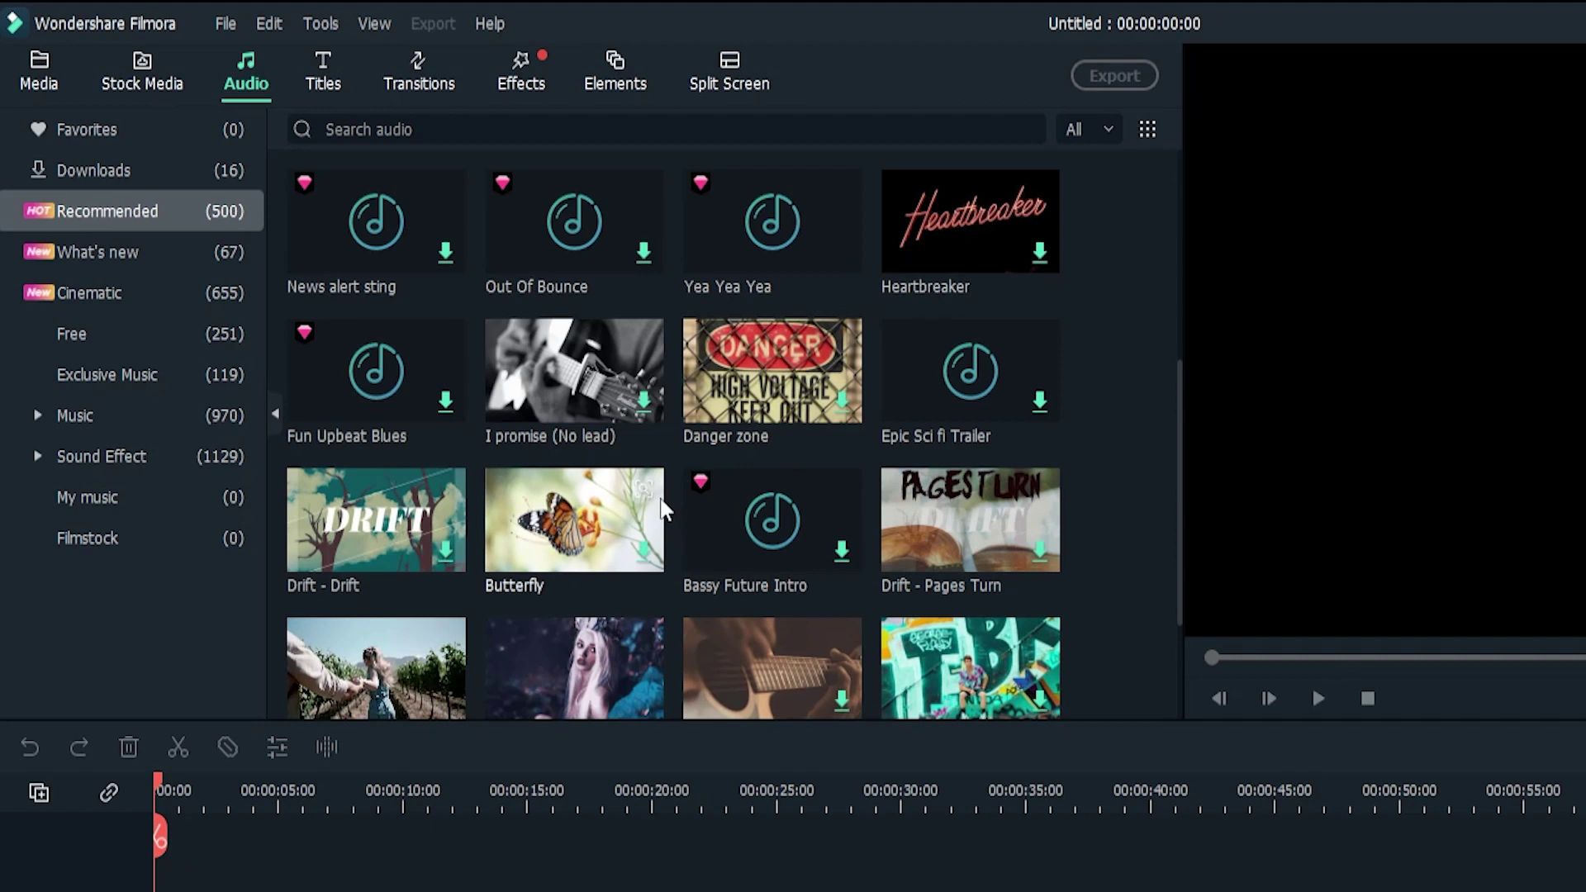
# Browse the Pexels stock photos
pyautogui.click(166, 79)
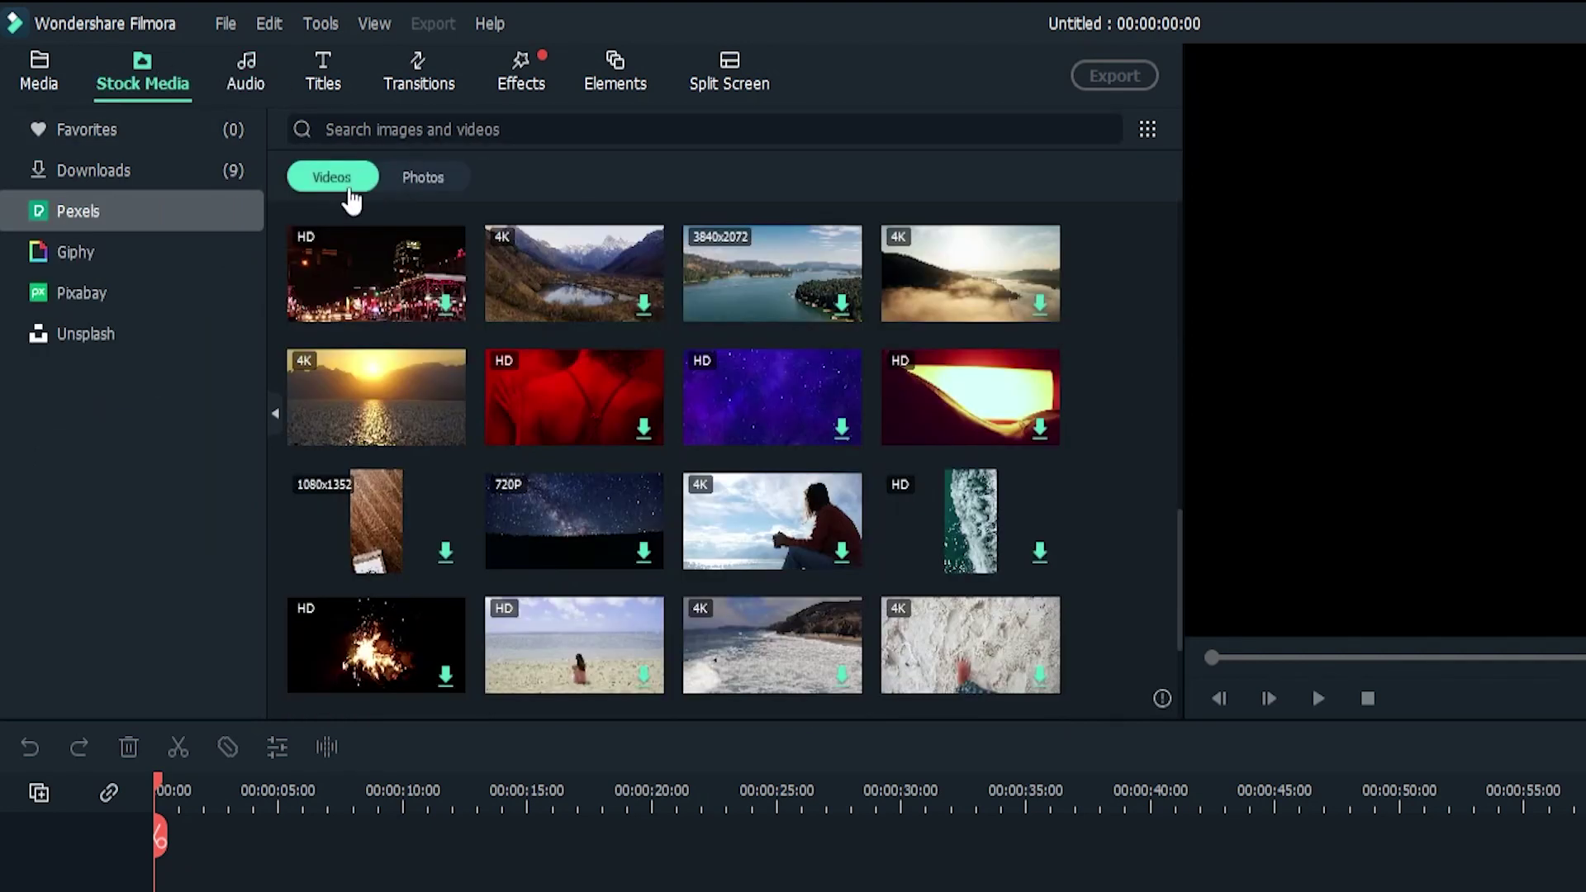
pyautogui.click(433, 185)
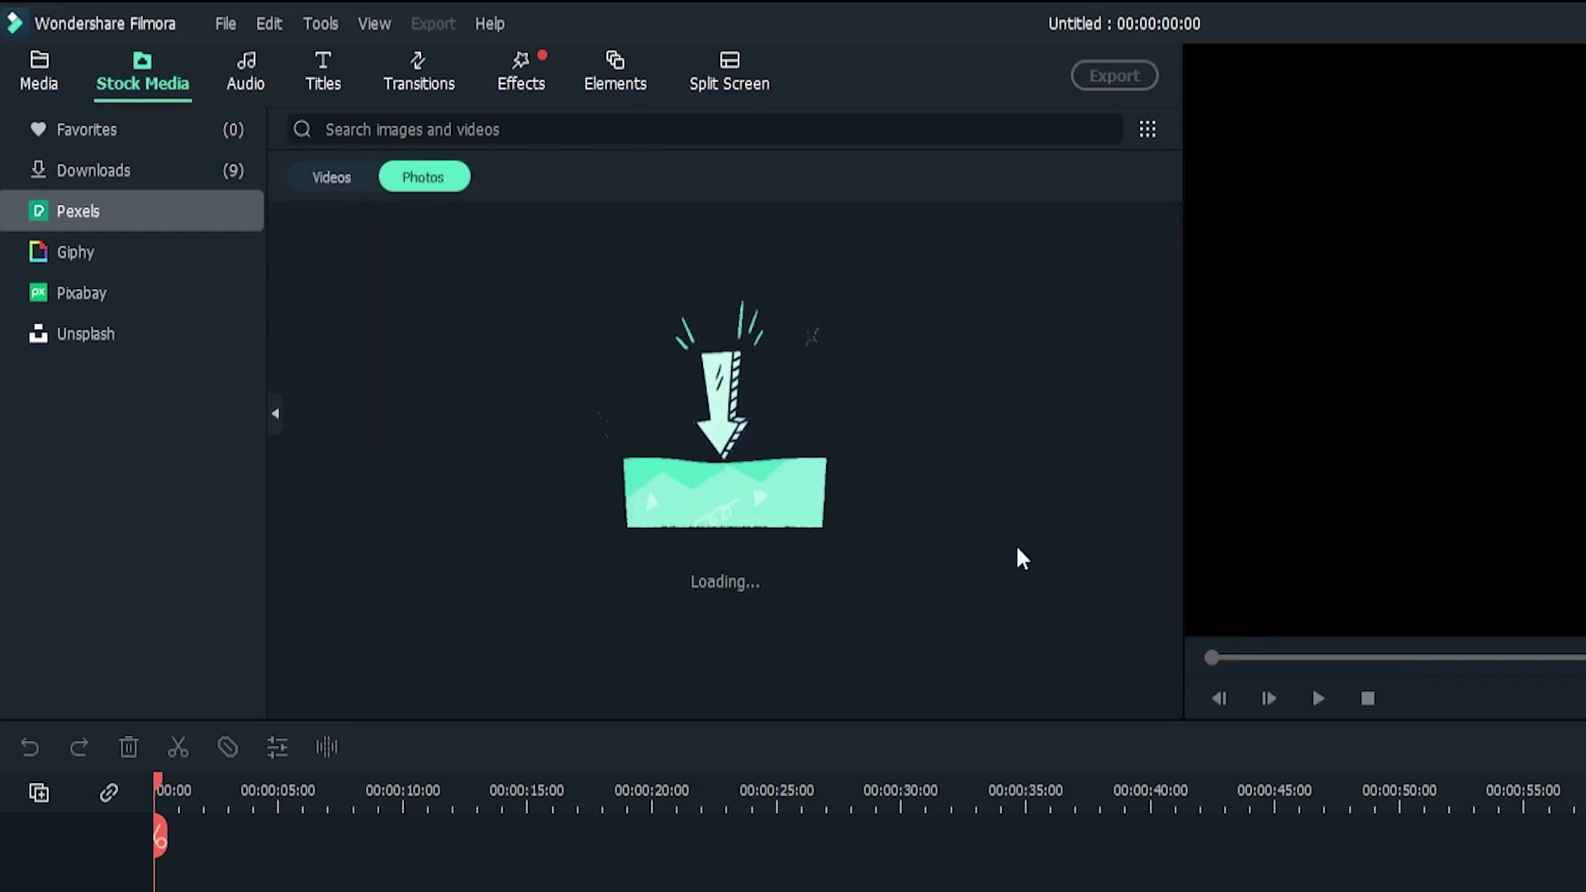
pyautogui.scroll(-5, 1035, 516)
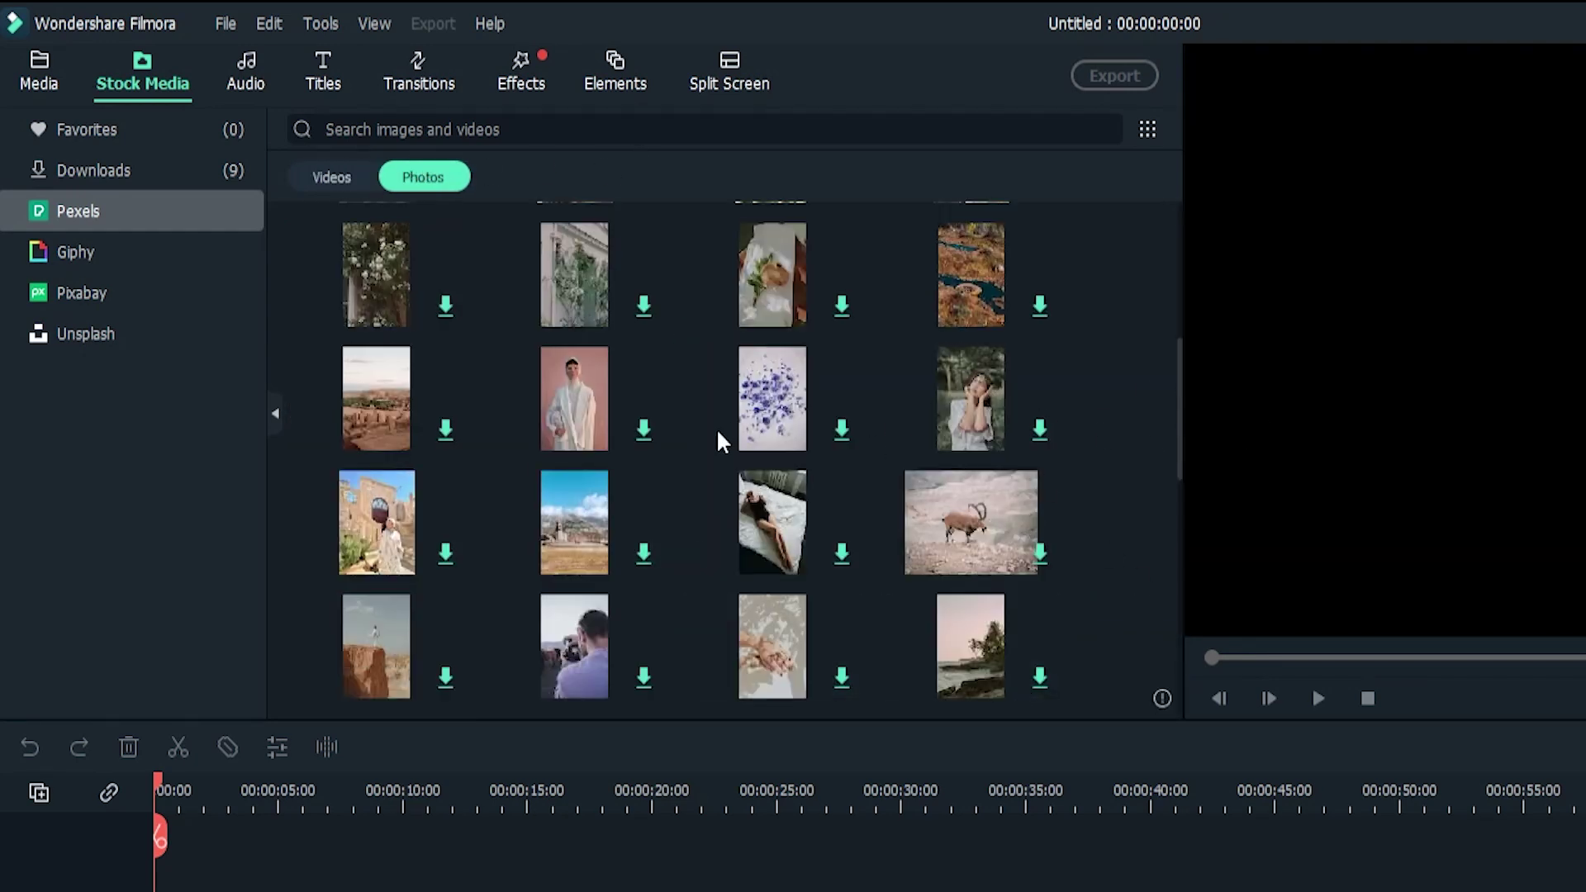
pyautogui.scroll(-5, 727, 450)
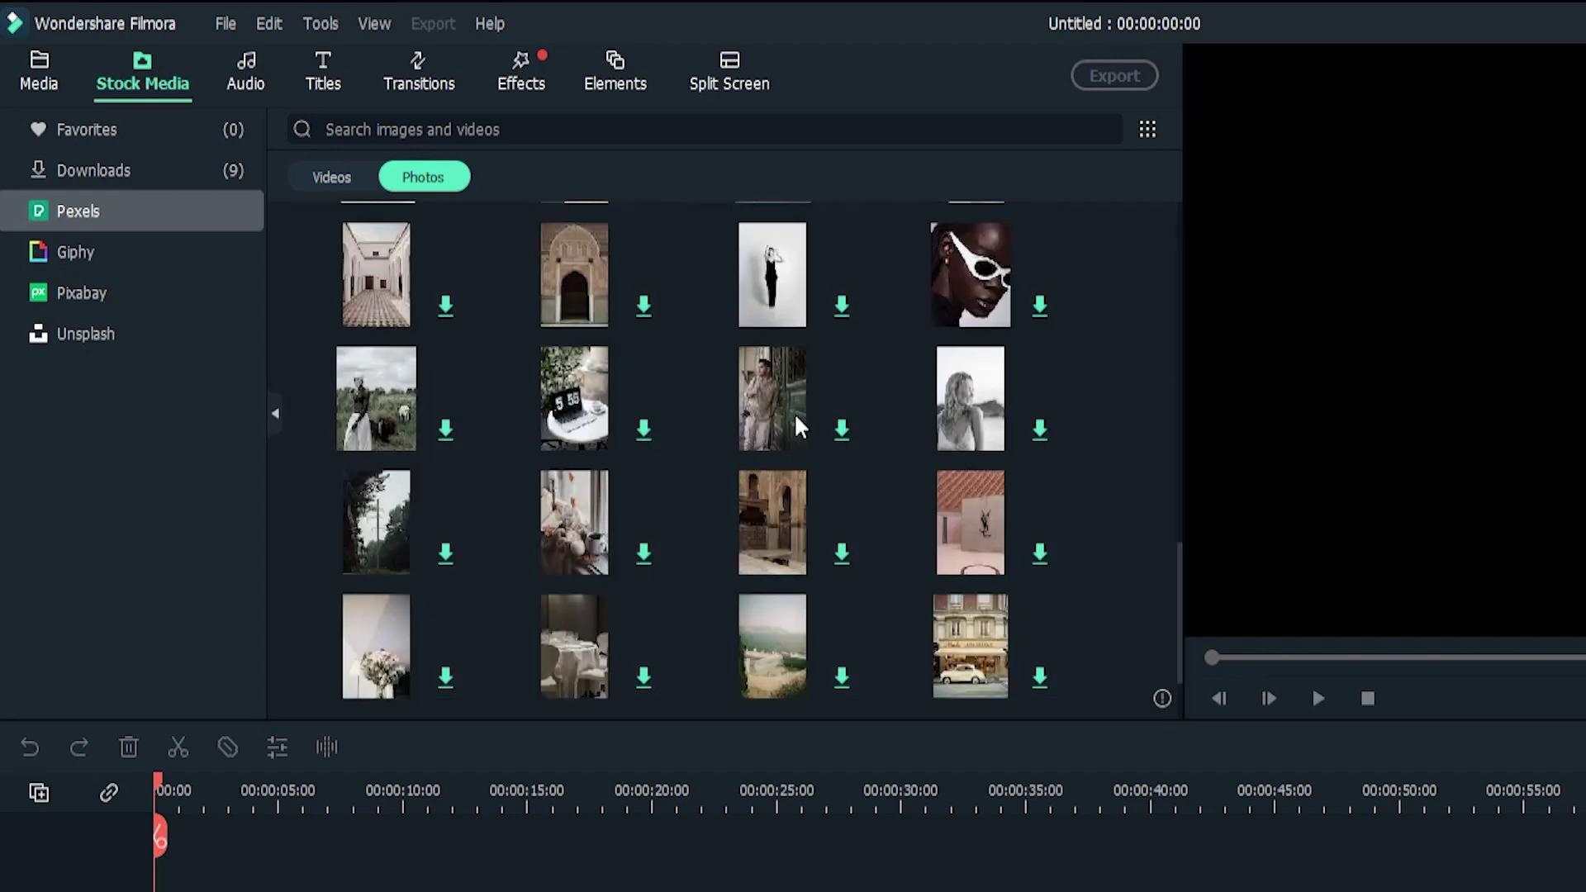
pyautogui.scroll(-5, 794, 428)
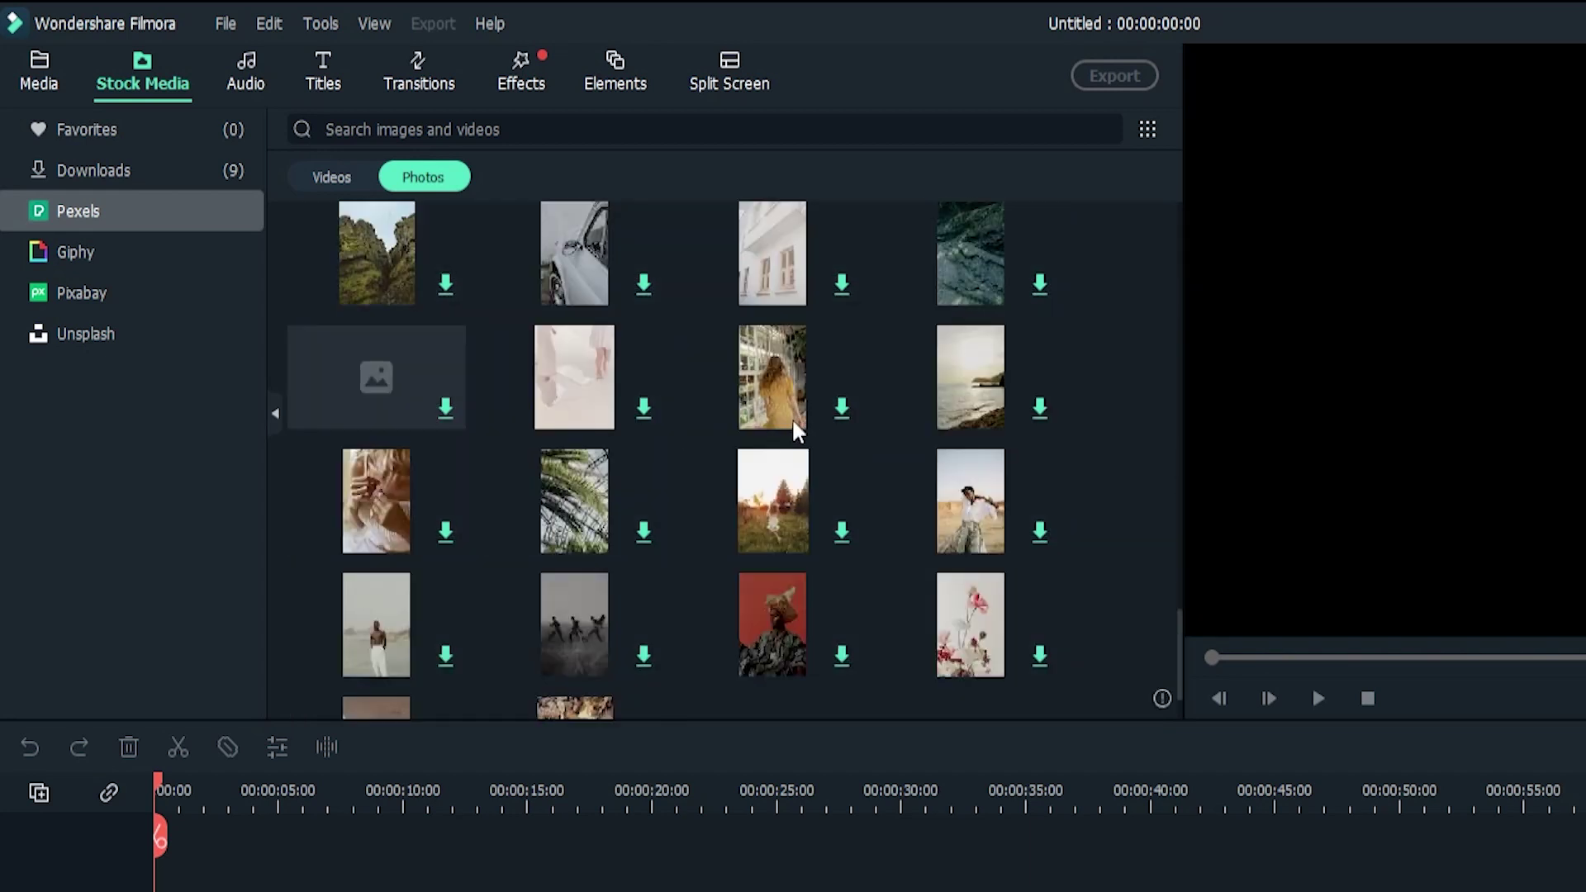
# Browse the recommended title templates and the list of title categories
pyautogui.click(337, 65)
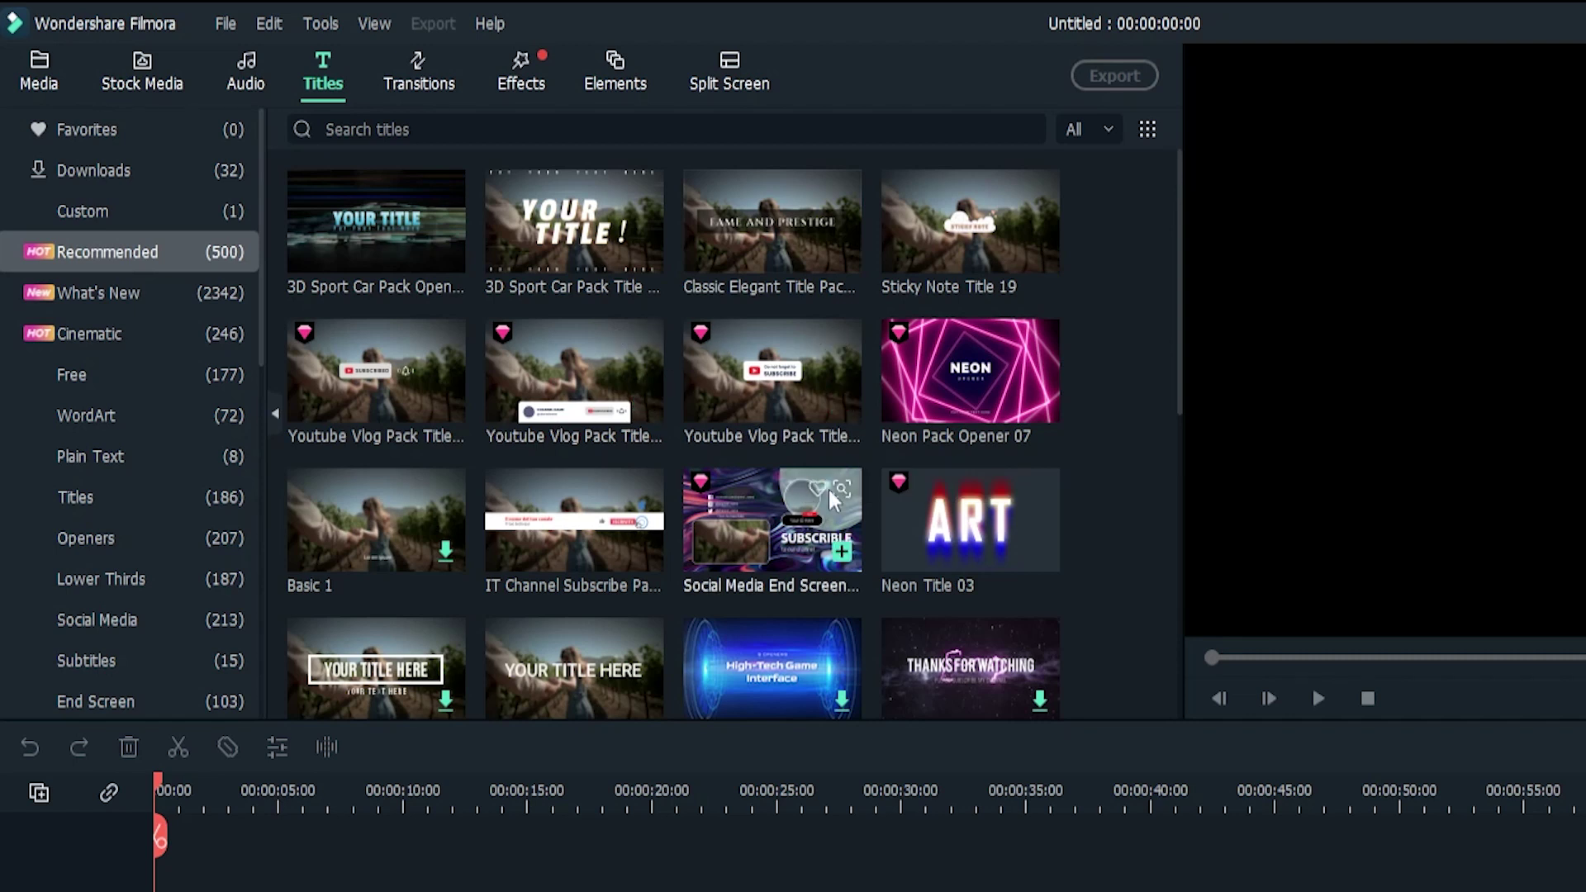
pyautogui.scroll(-5, 831, 661)
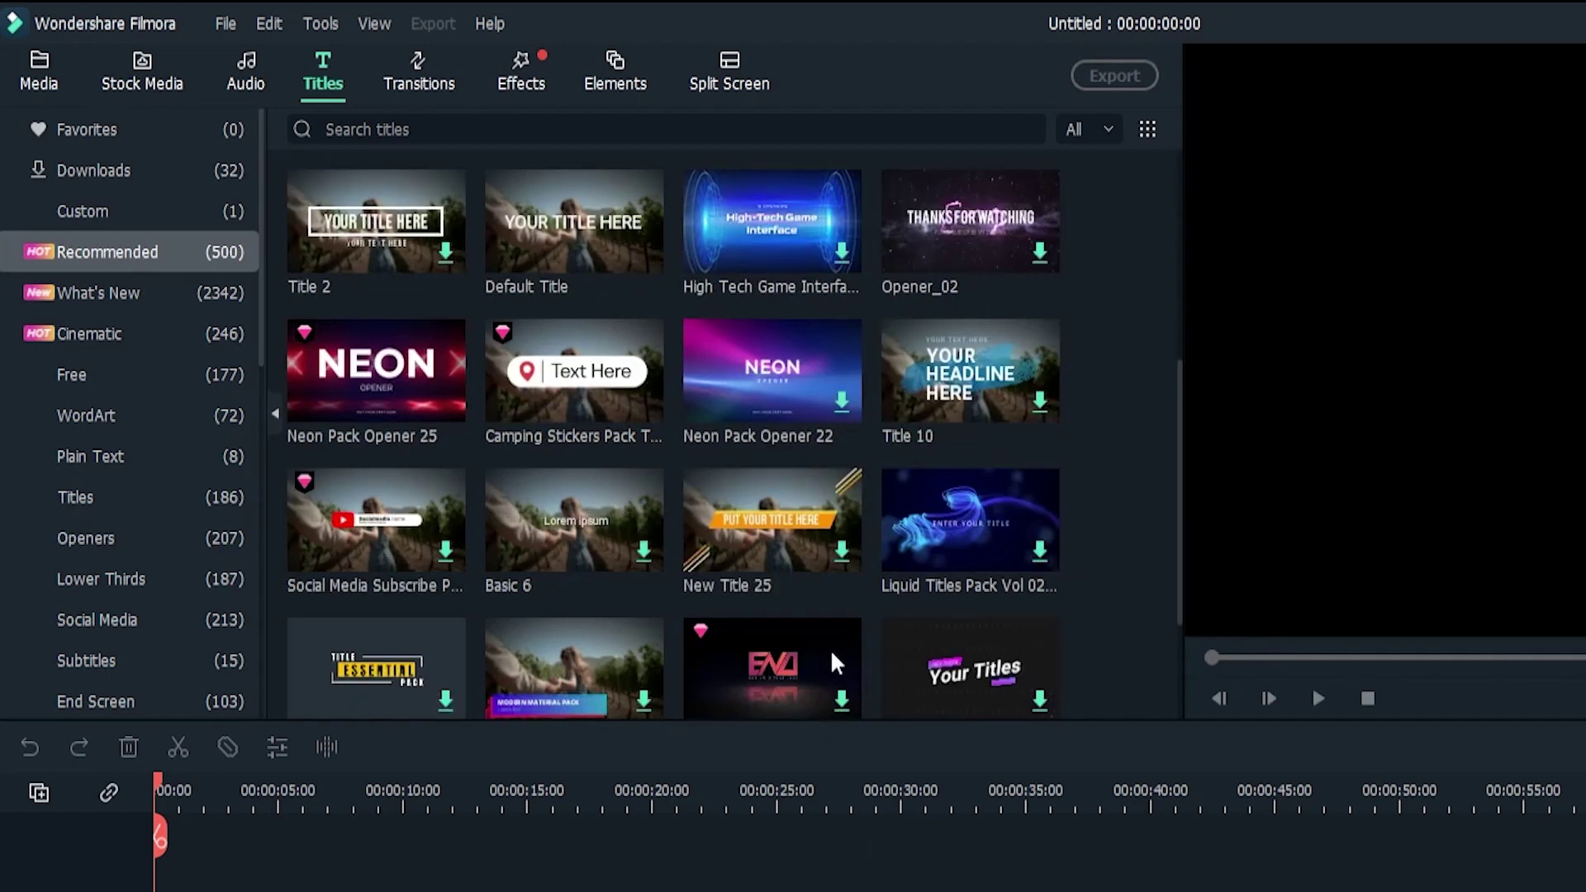
pyautogui.scroll(-3, 795, 512)
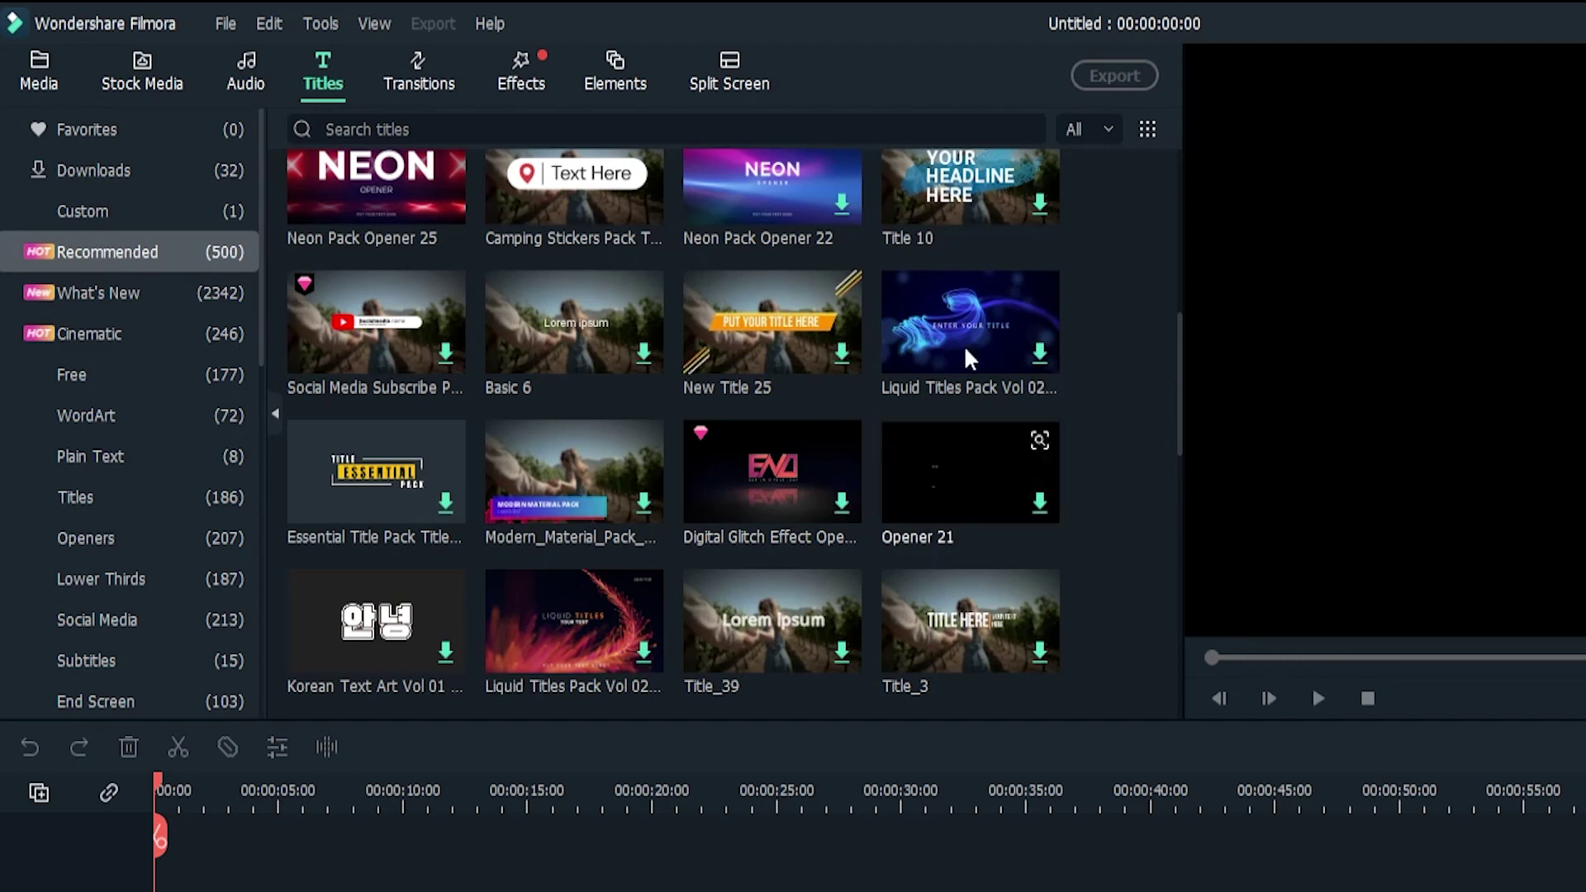
pyautogui.scroll(-2, 175, 433)
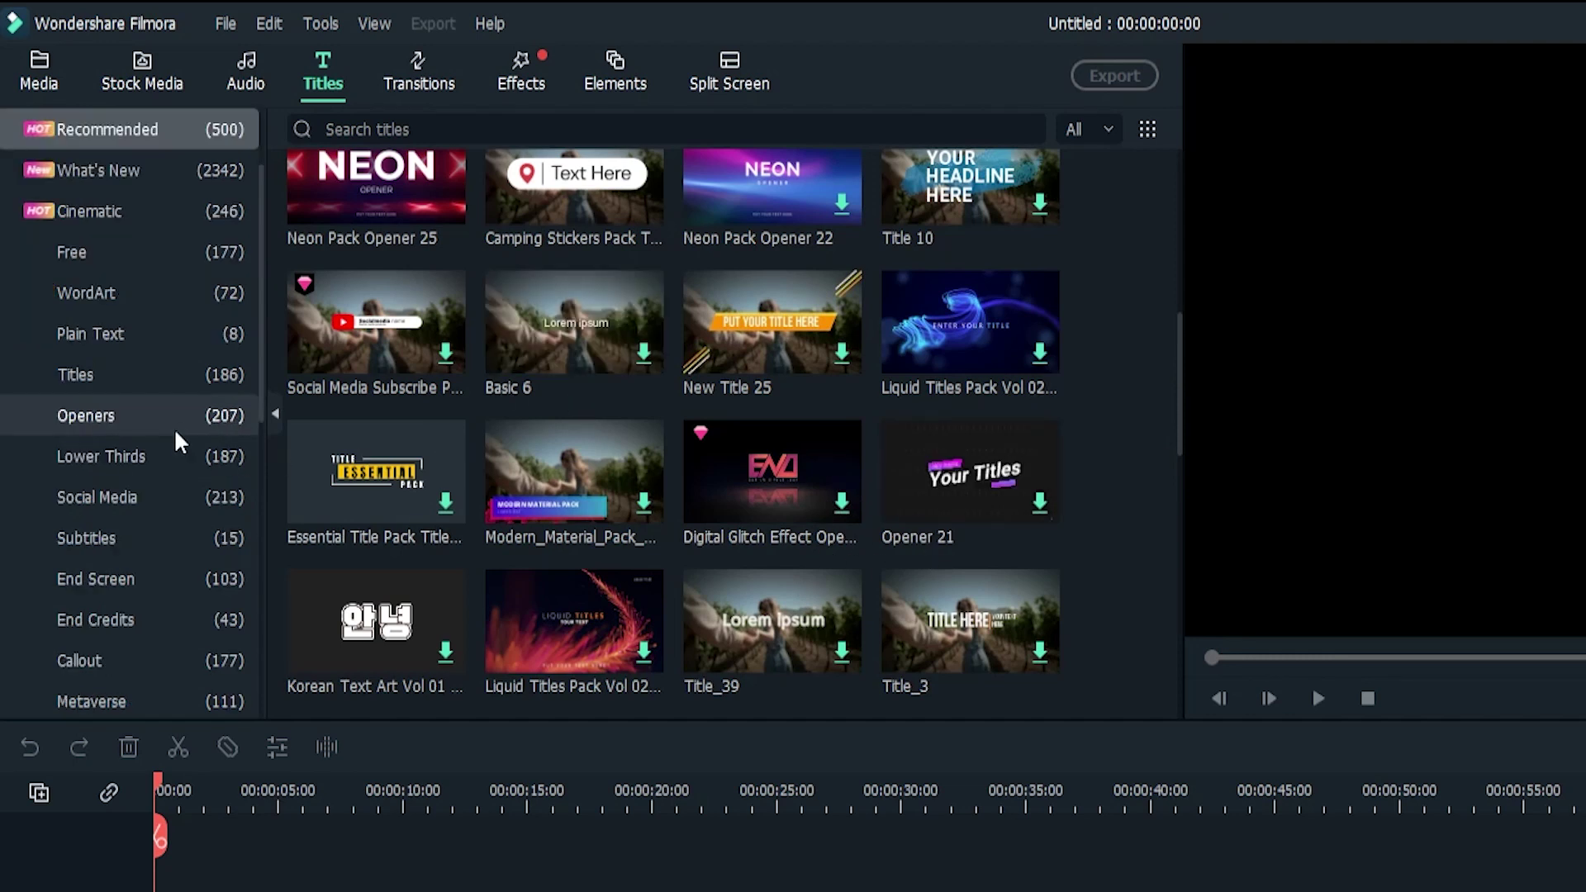
# View the WordArt, Social Media, Subtitles and End Screen title categories
pyautogui.click(129, 295)
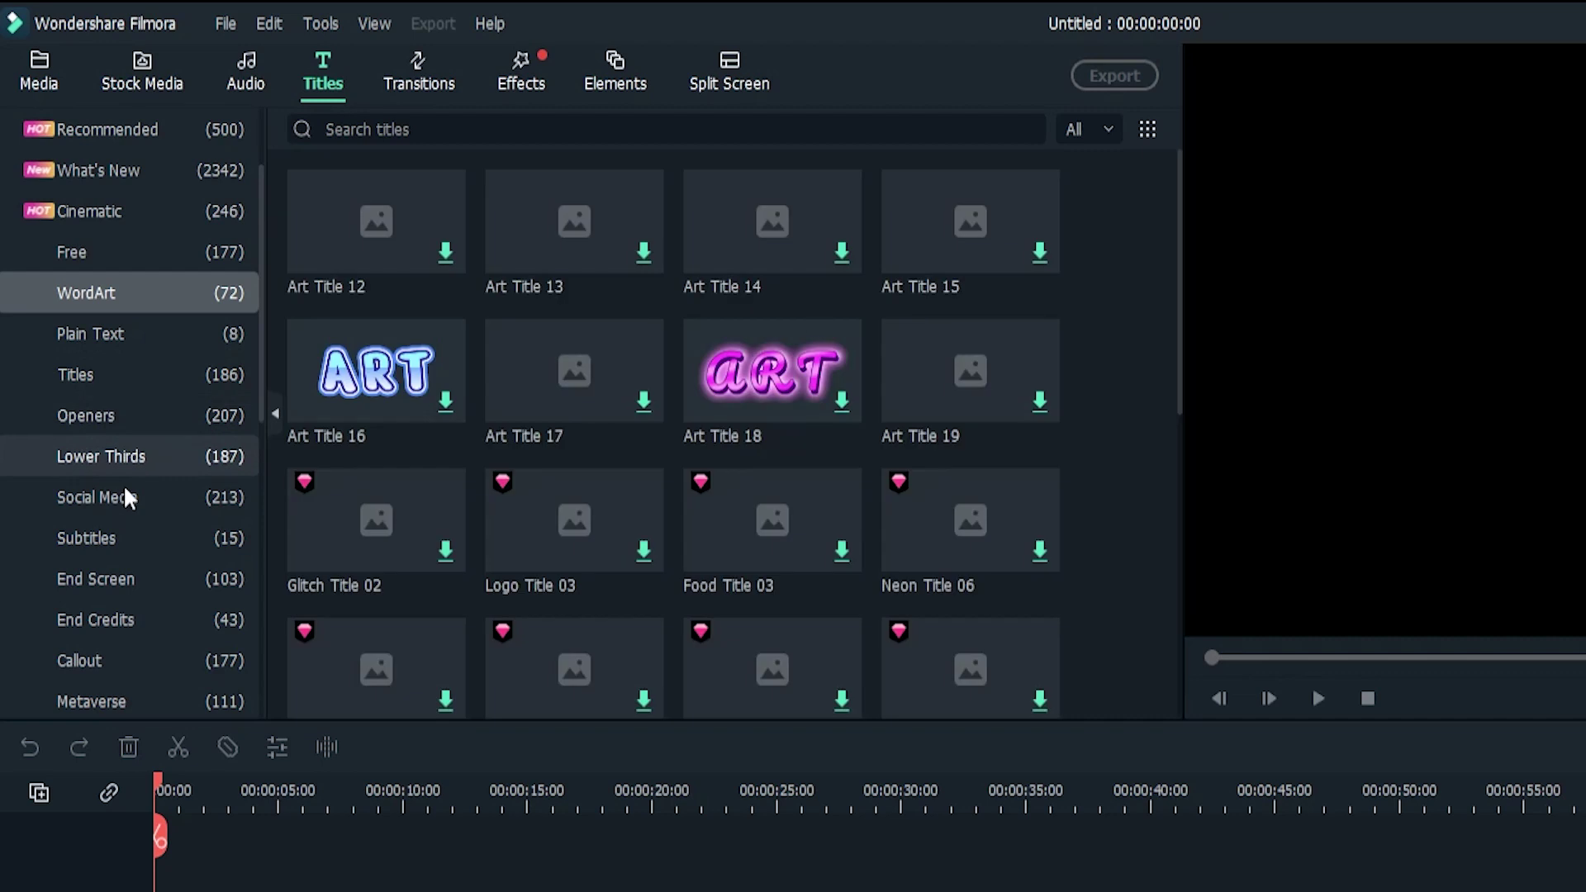
pyautogui.click(154, 503)
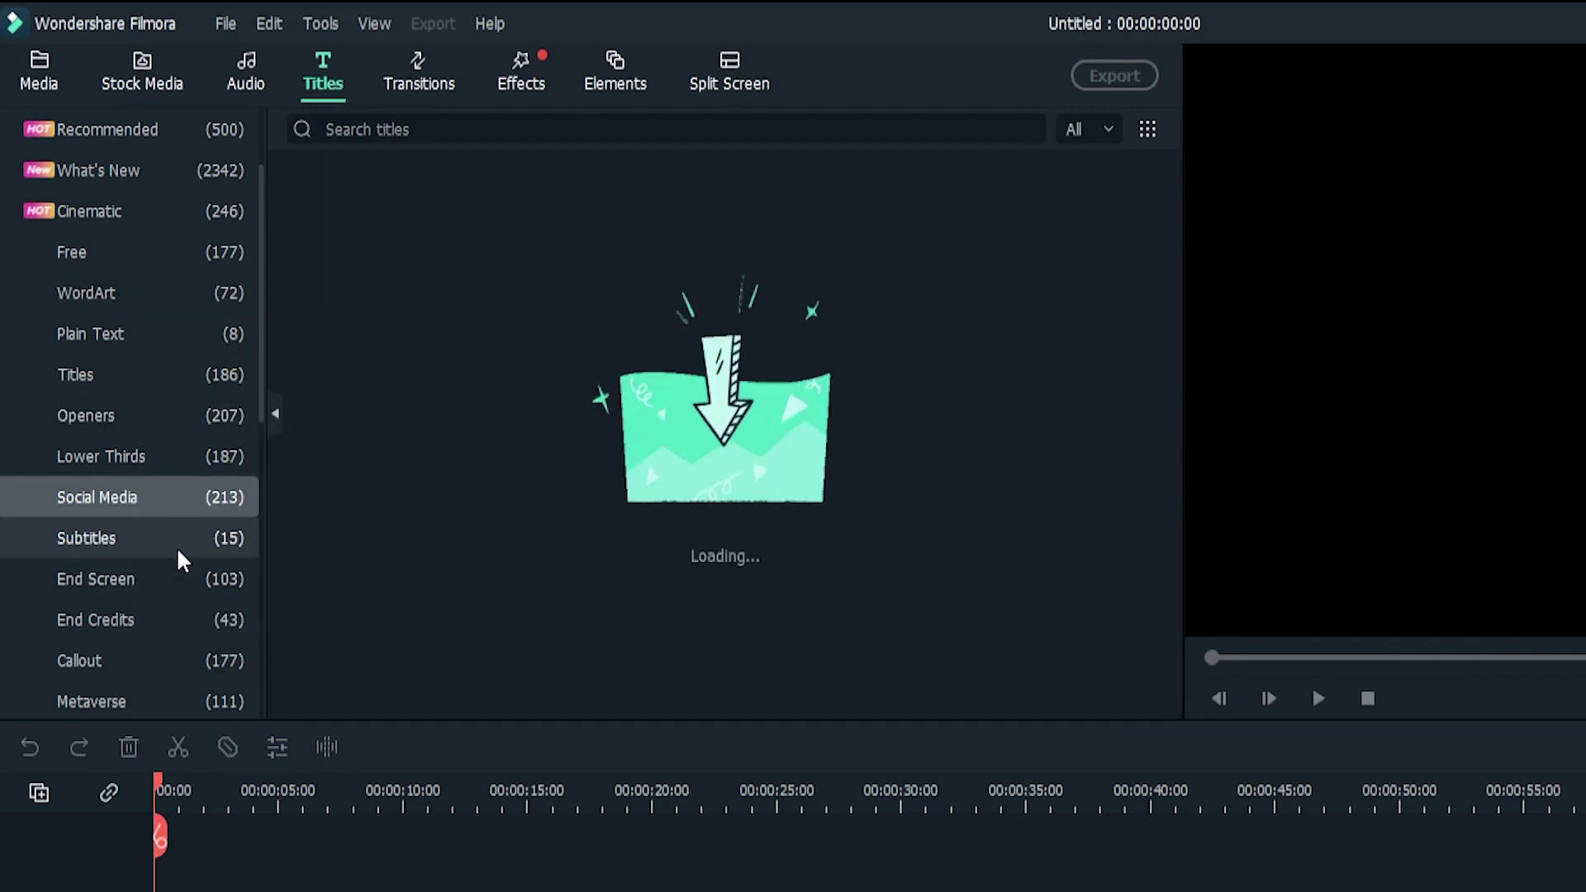
pyautogui.click(178, 548)
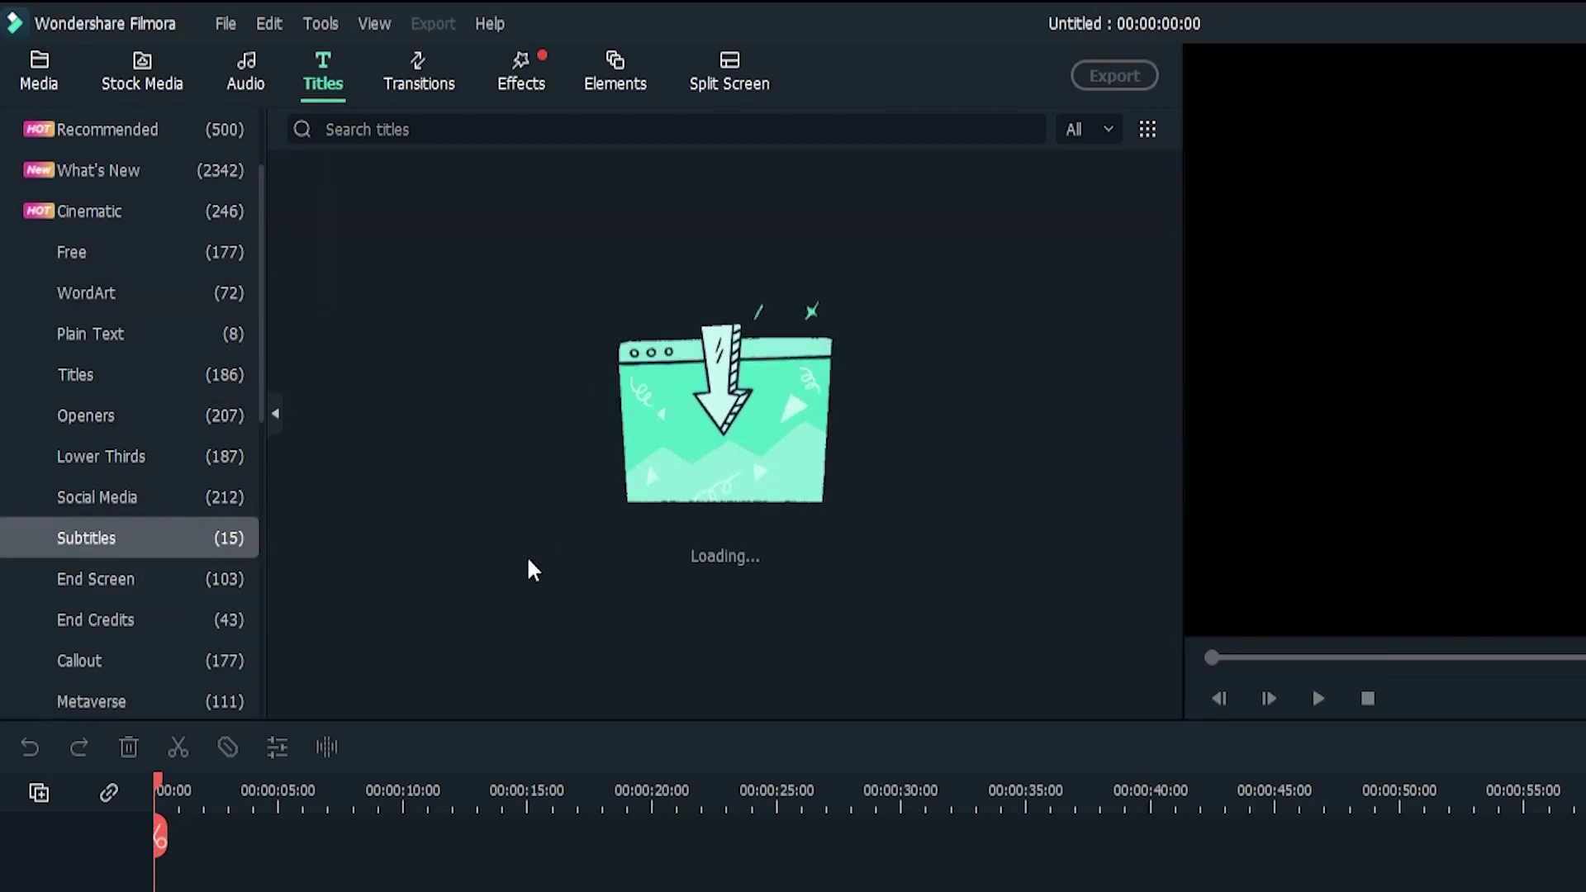
pyautogui.click(235, 593)
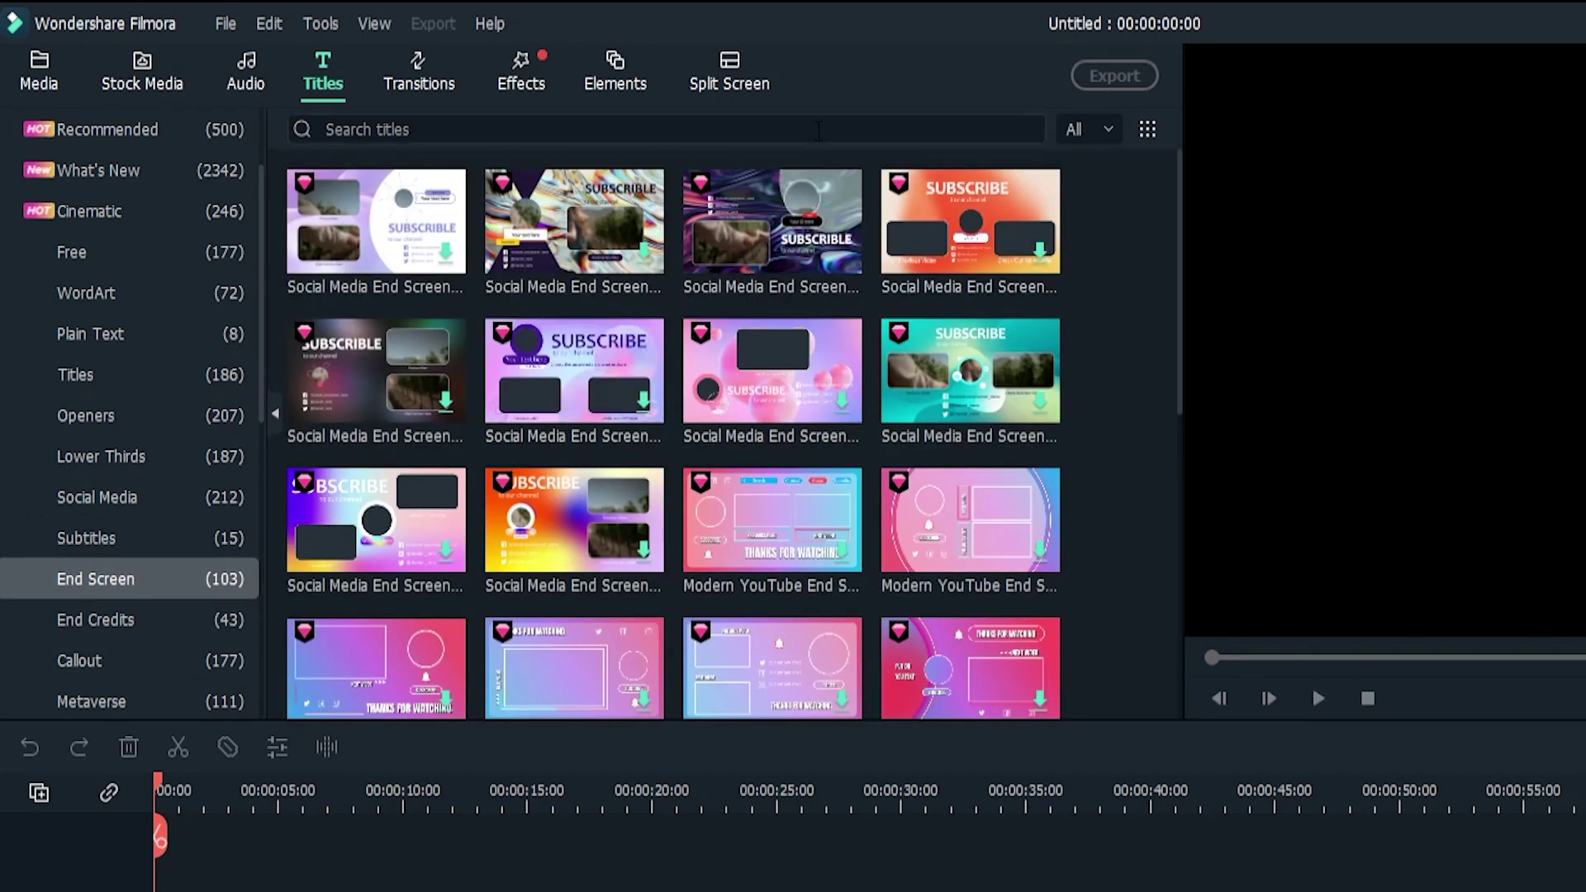
# Browse the recommended transitions
pyautogui.click(411, 61)
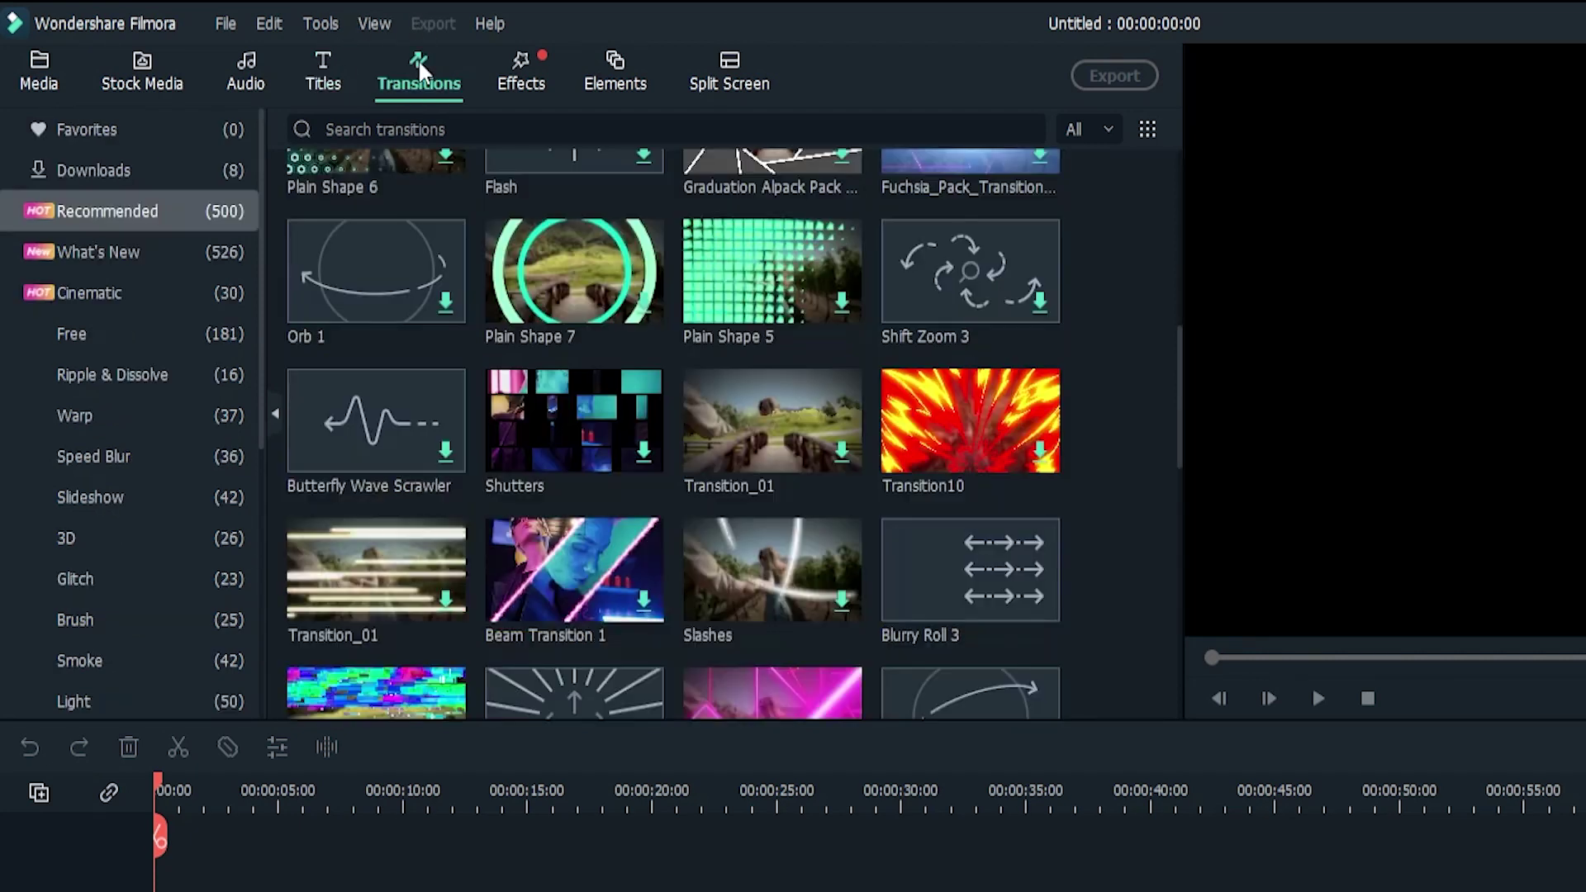
pyautogui.scroll(-2, 682, 398)
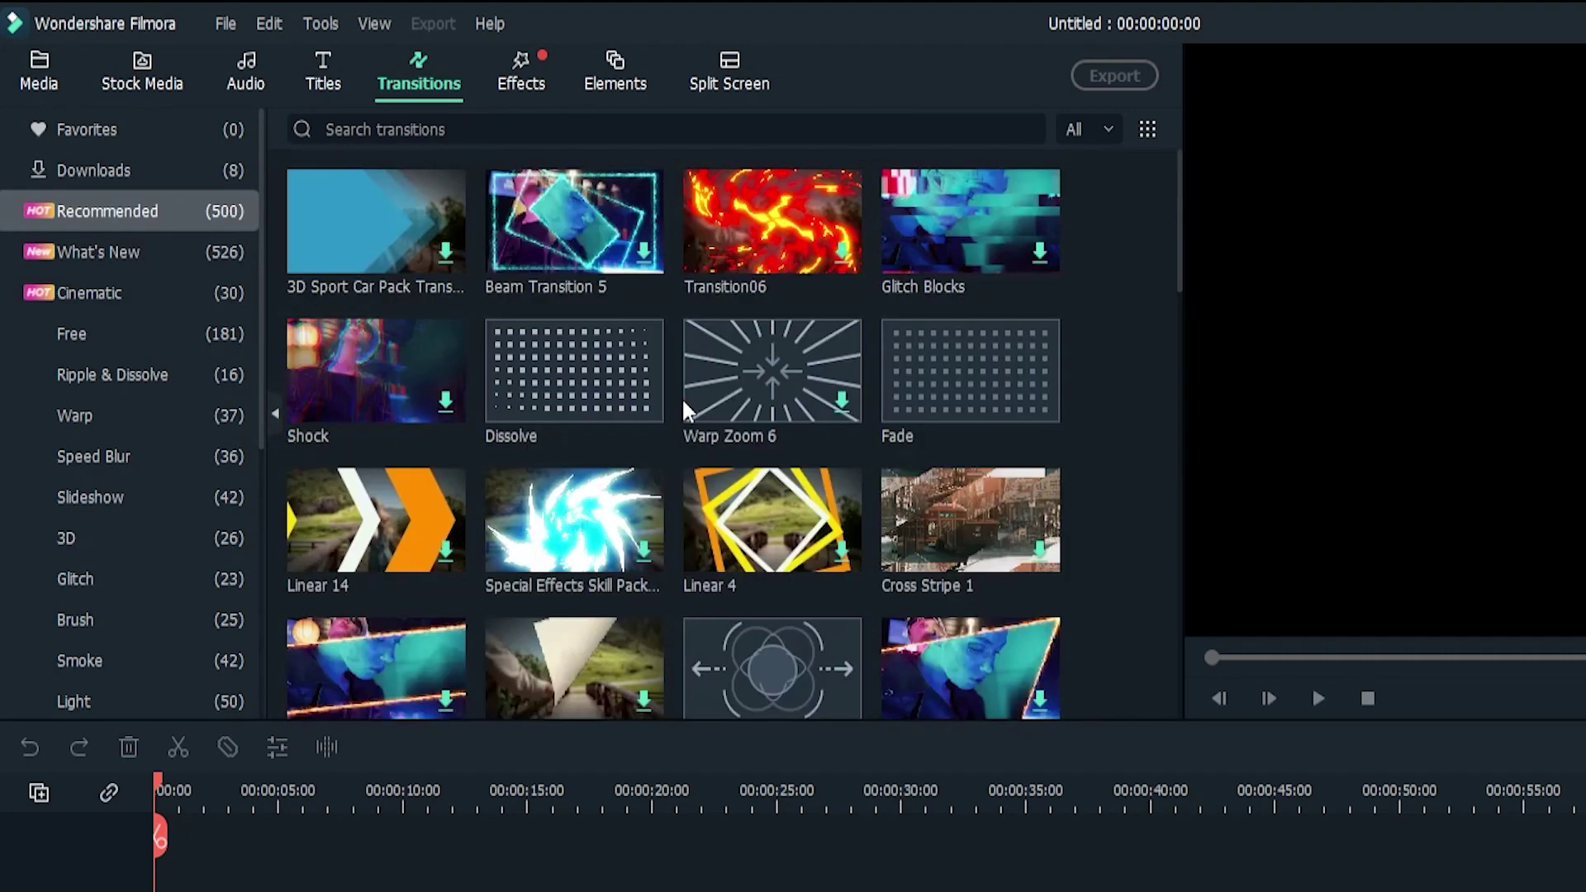
pyautogui.scroll(3, 682, 398)
# Browse the recommended effects and the AI Portrait effects
pyautogui.click(529, 83)
pyautogui.scroll(-8, 368, 290)
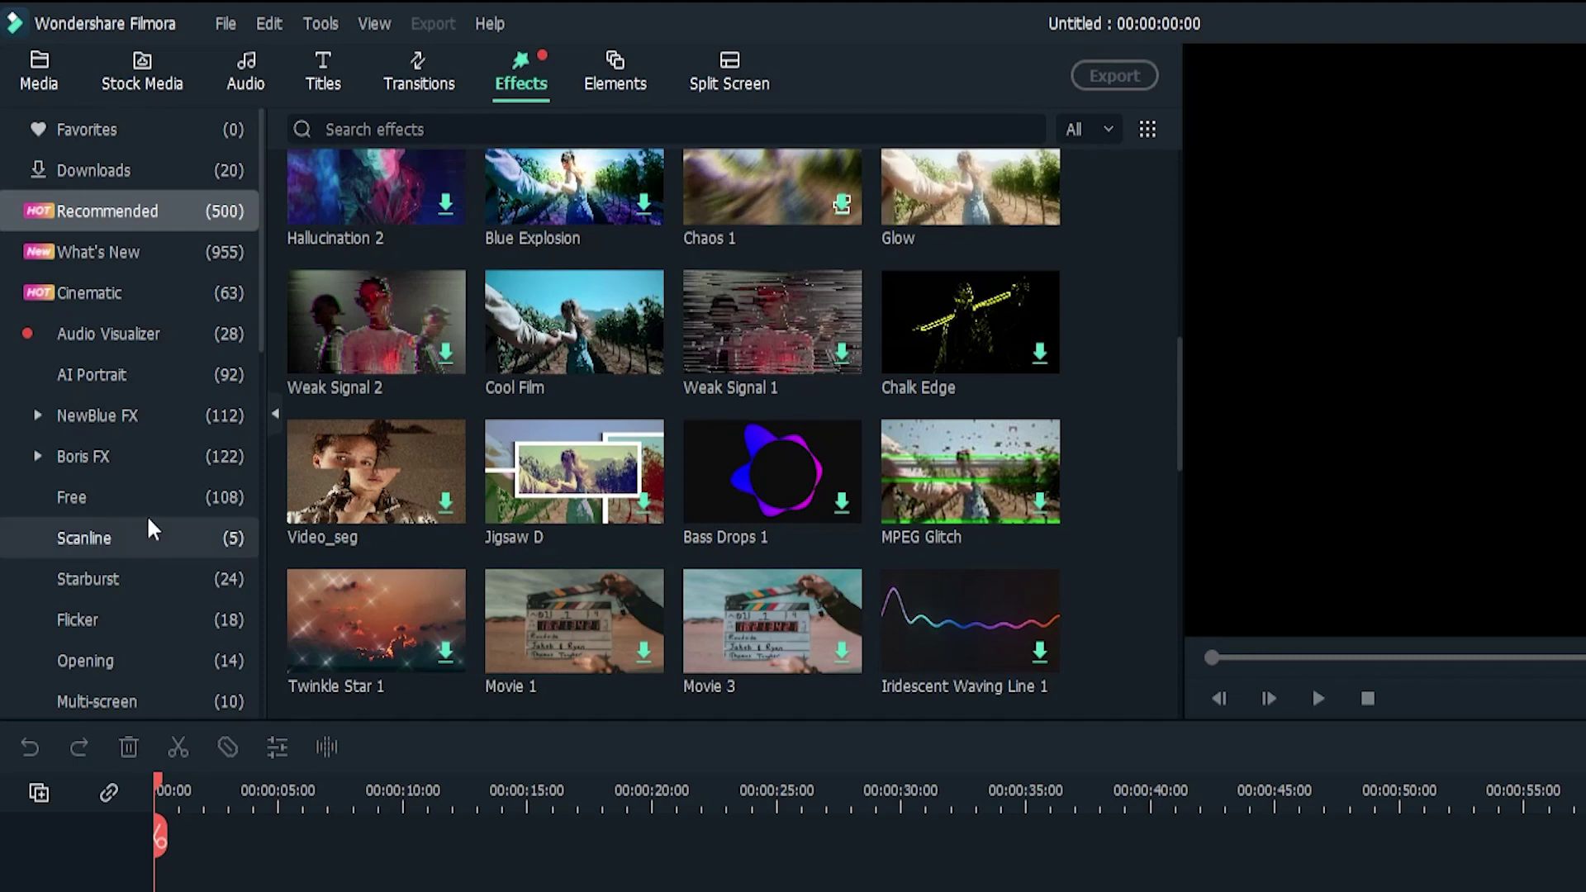
pyautogui.click(132, 374)
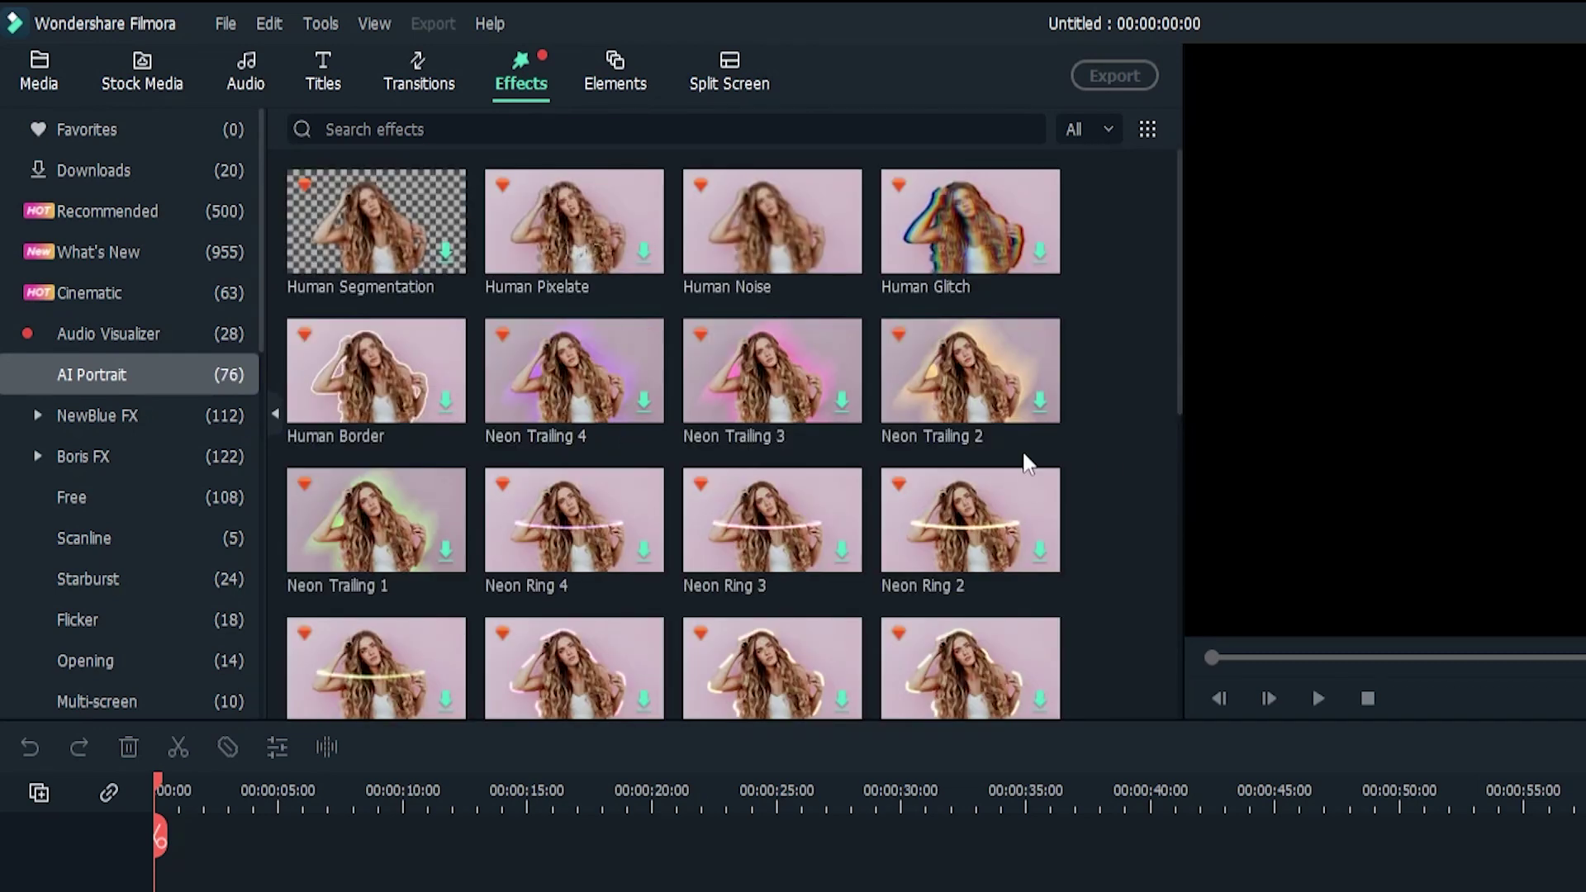
pyautogui.scroll(-15, 1028, 463)
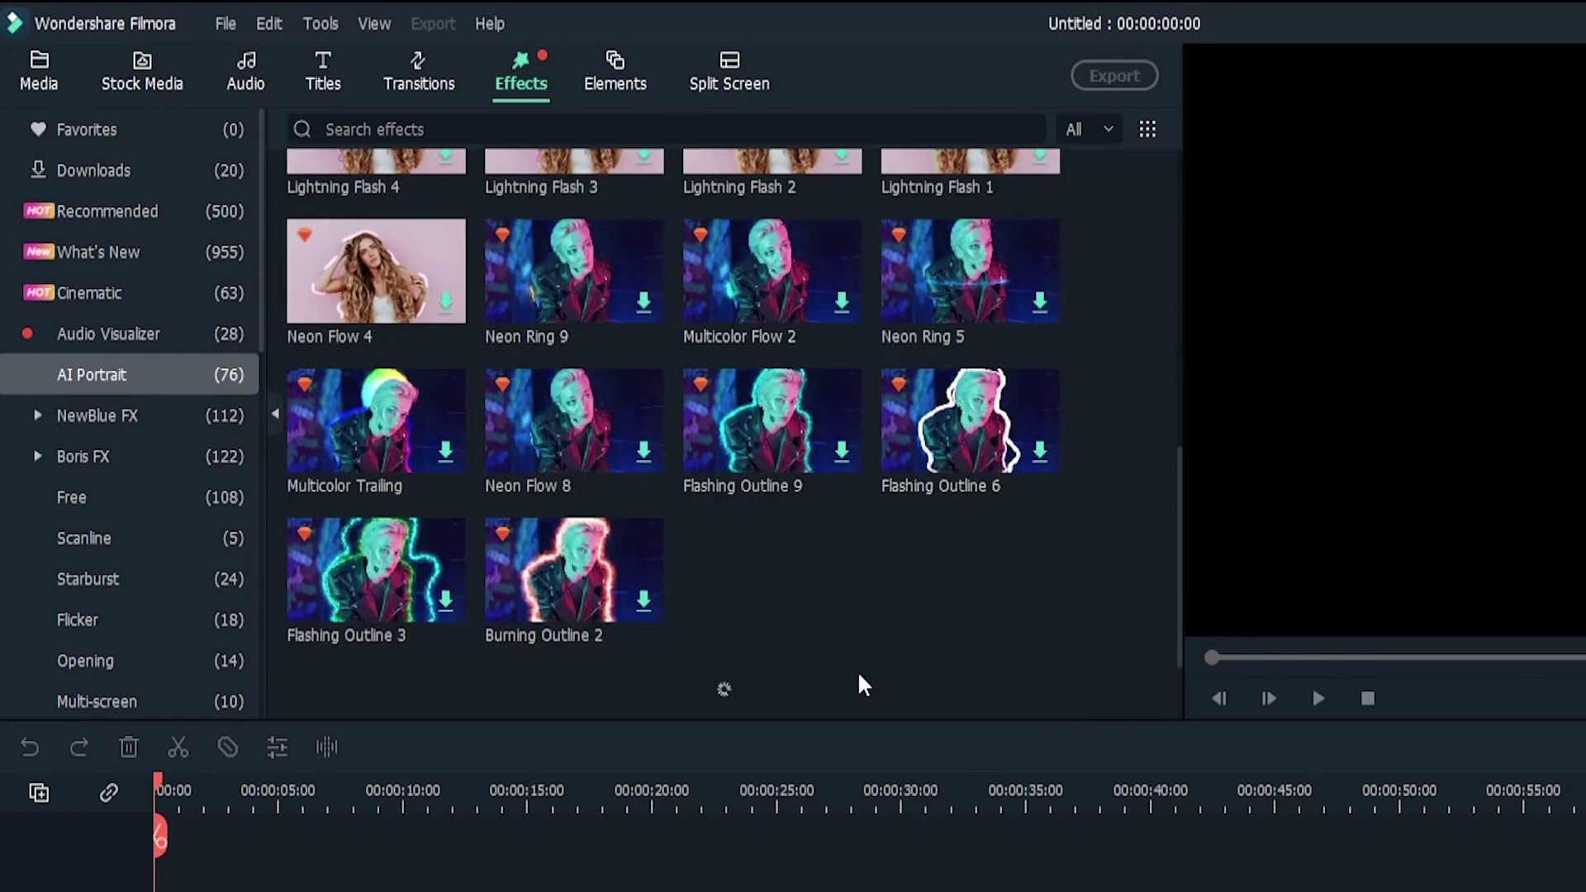
# Browse the recommended elements
pyautogui.click(604, 74)
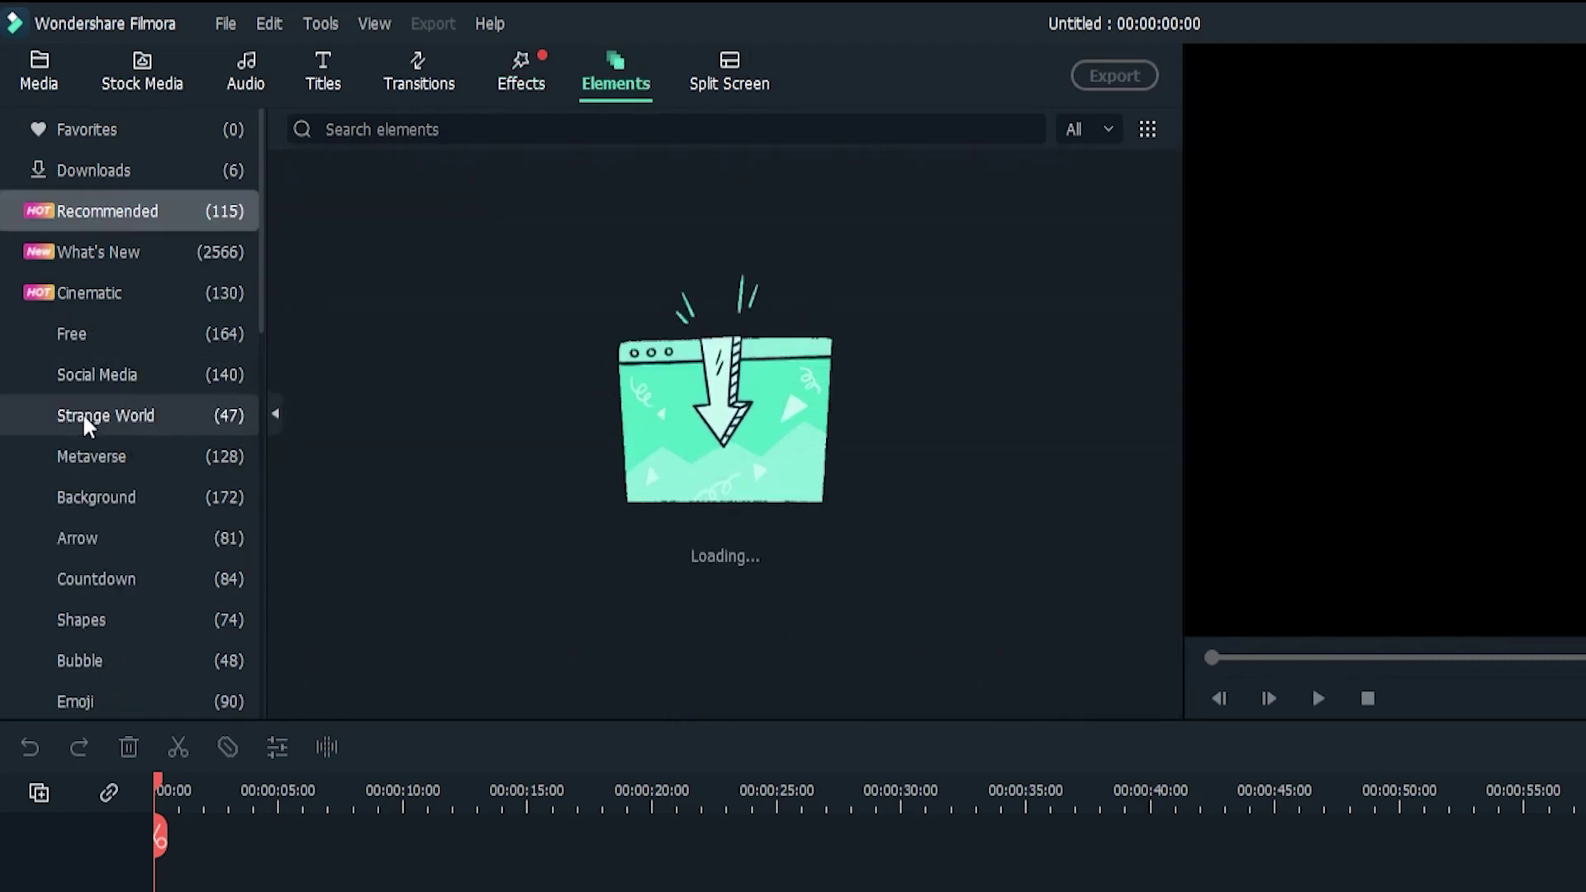
pyautogui.scroll(-5, 744, 450)
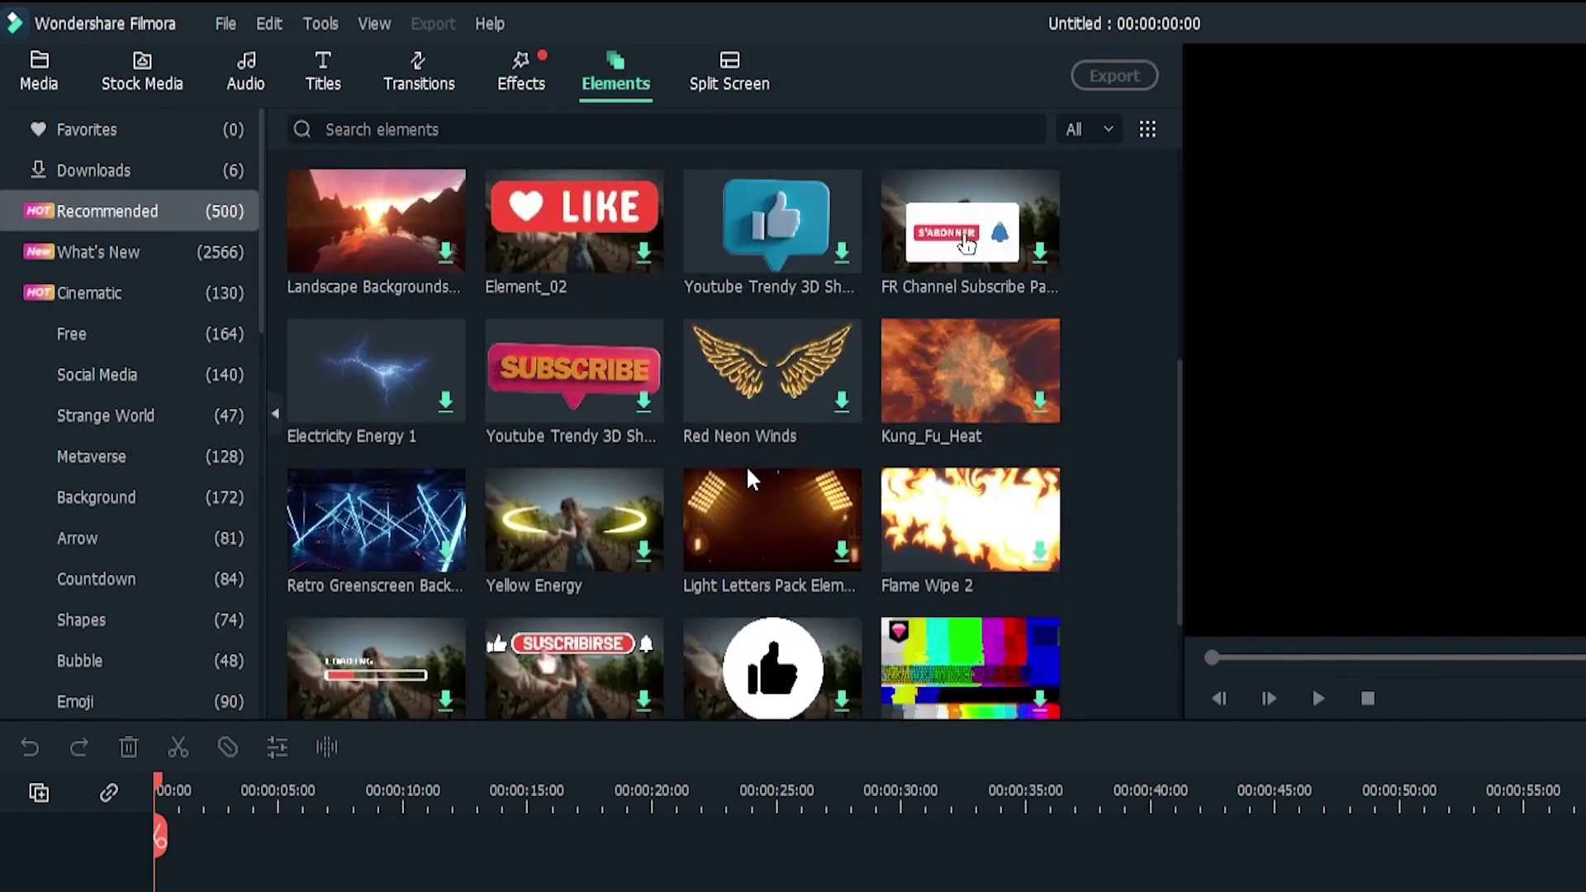
pyautogui.scroll(-3, 746, 464)
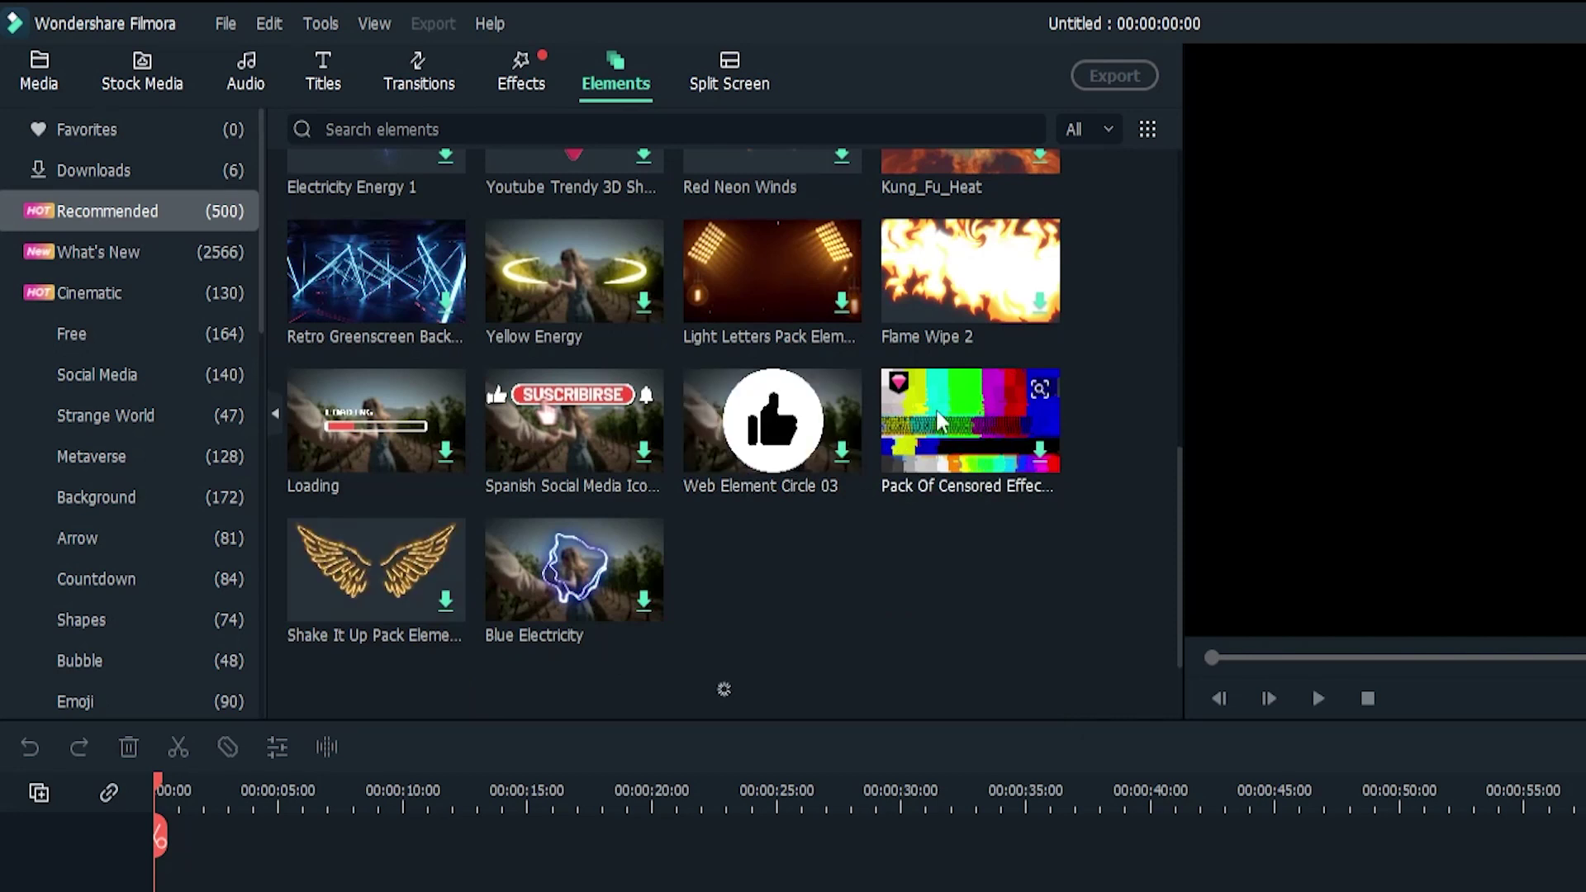
pyautogui.scroll(-5, 625, 372)
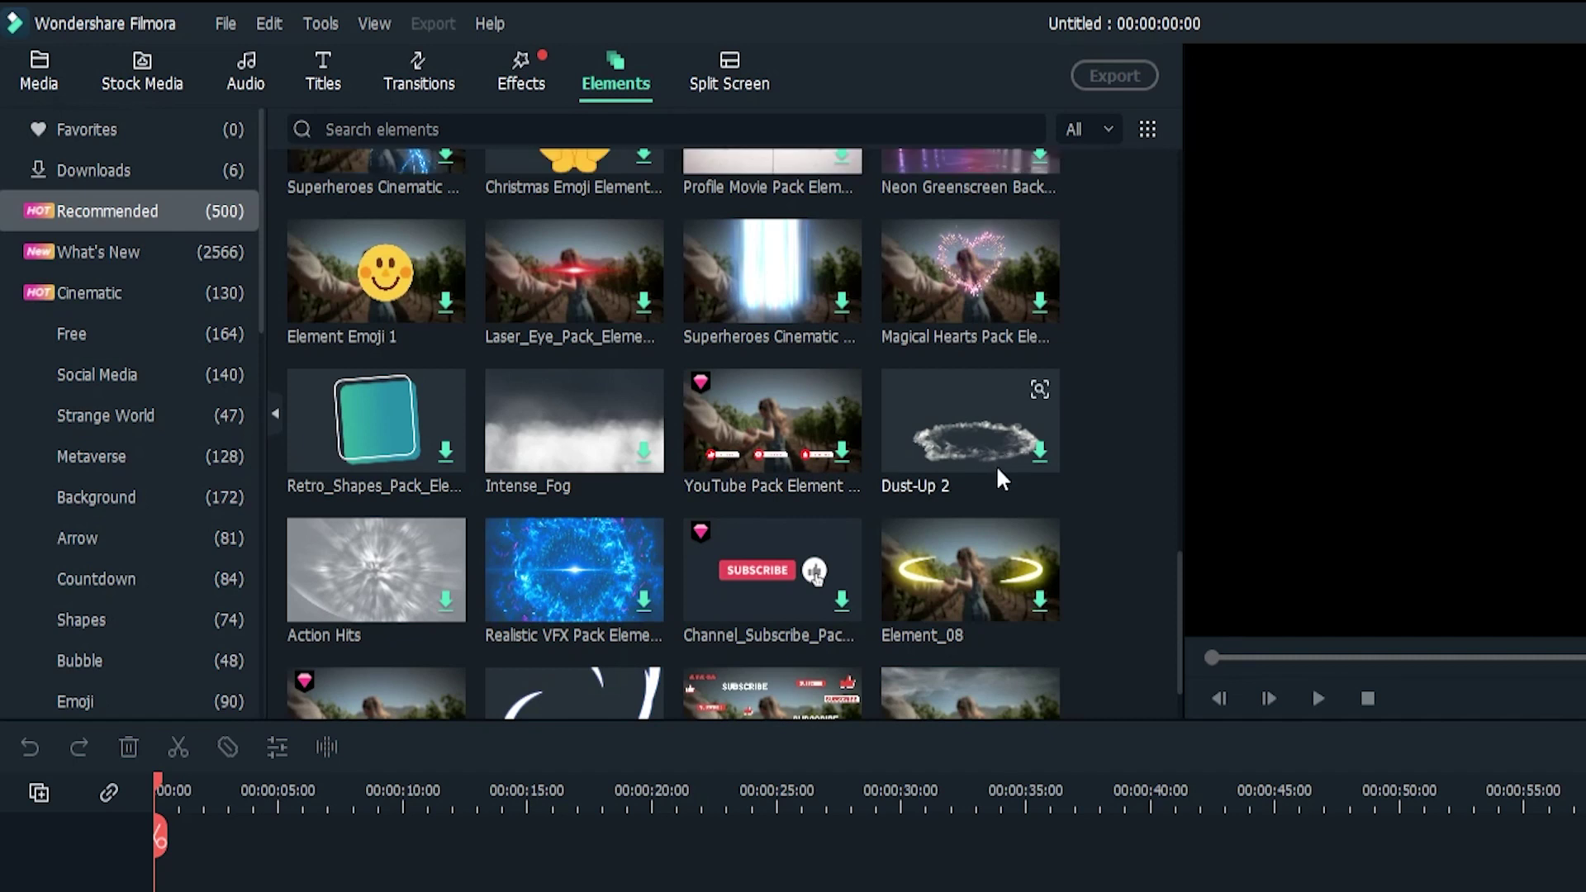
# Browse the rest of the recommended elements and the basic split screen layouts
pyautogui.scroll(-2, 512, 435)
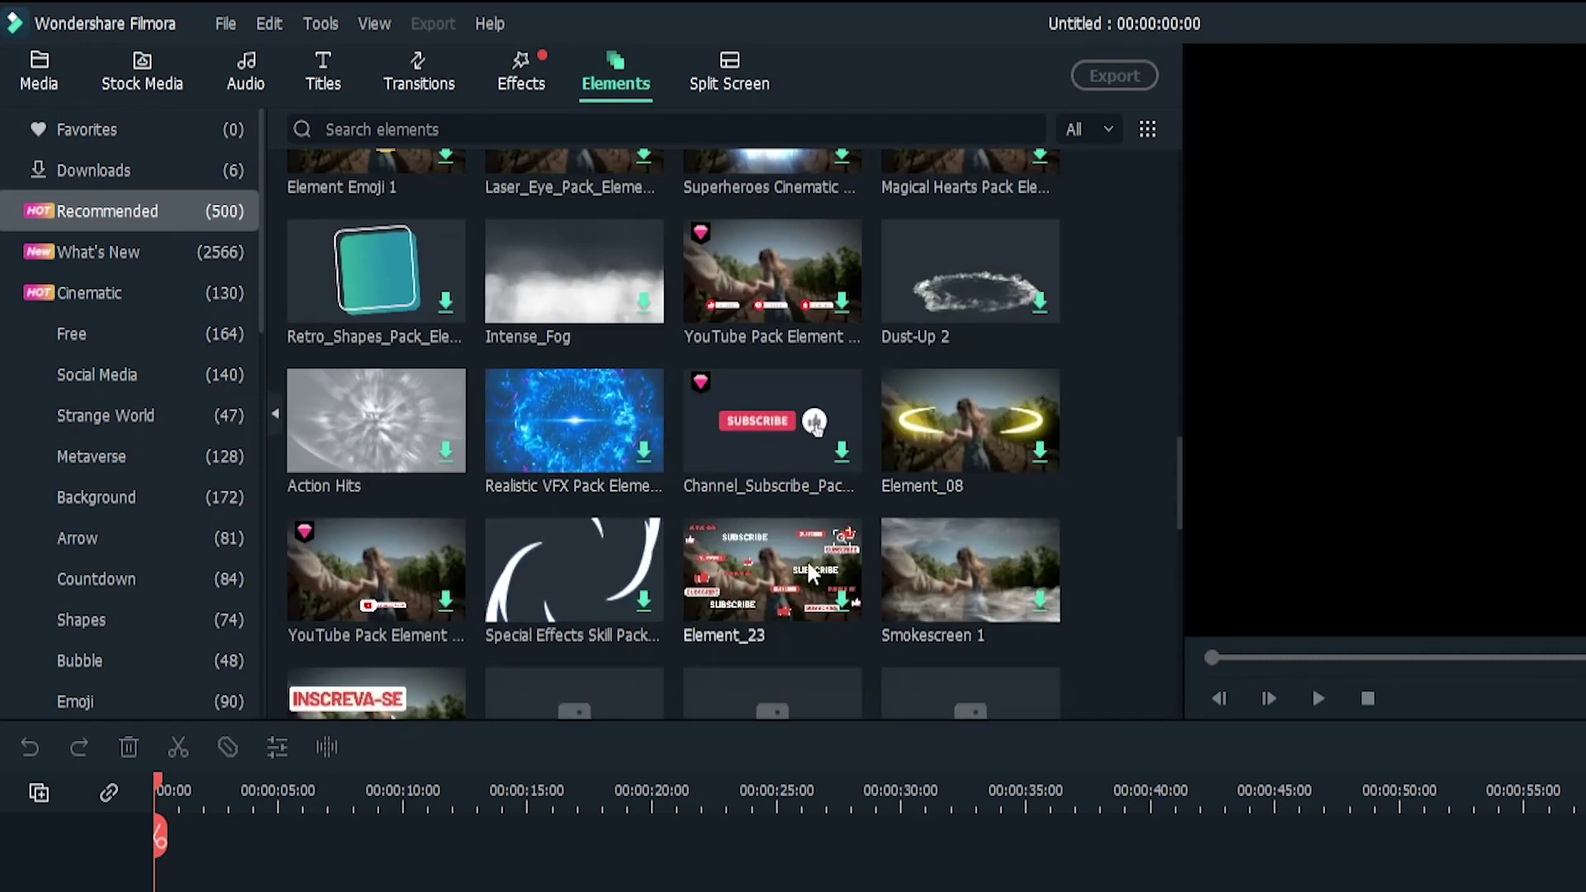
pyautogui.scroll(-8, 372, 285)
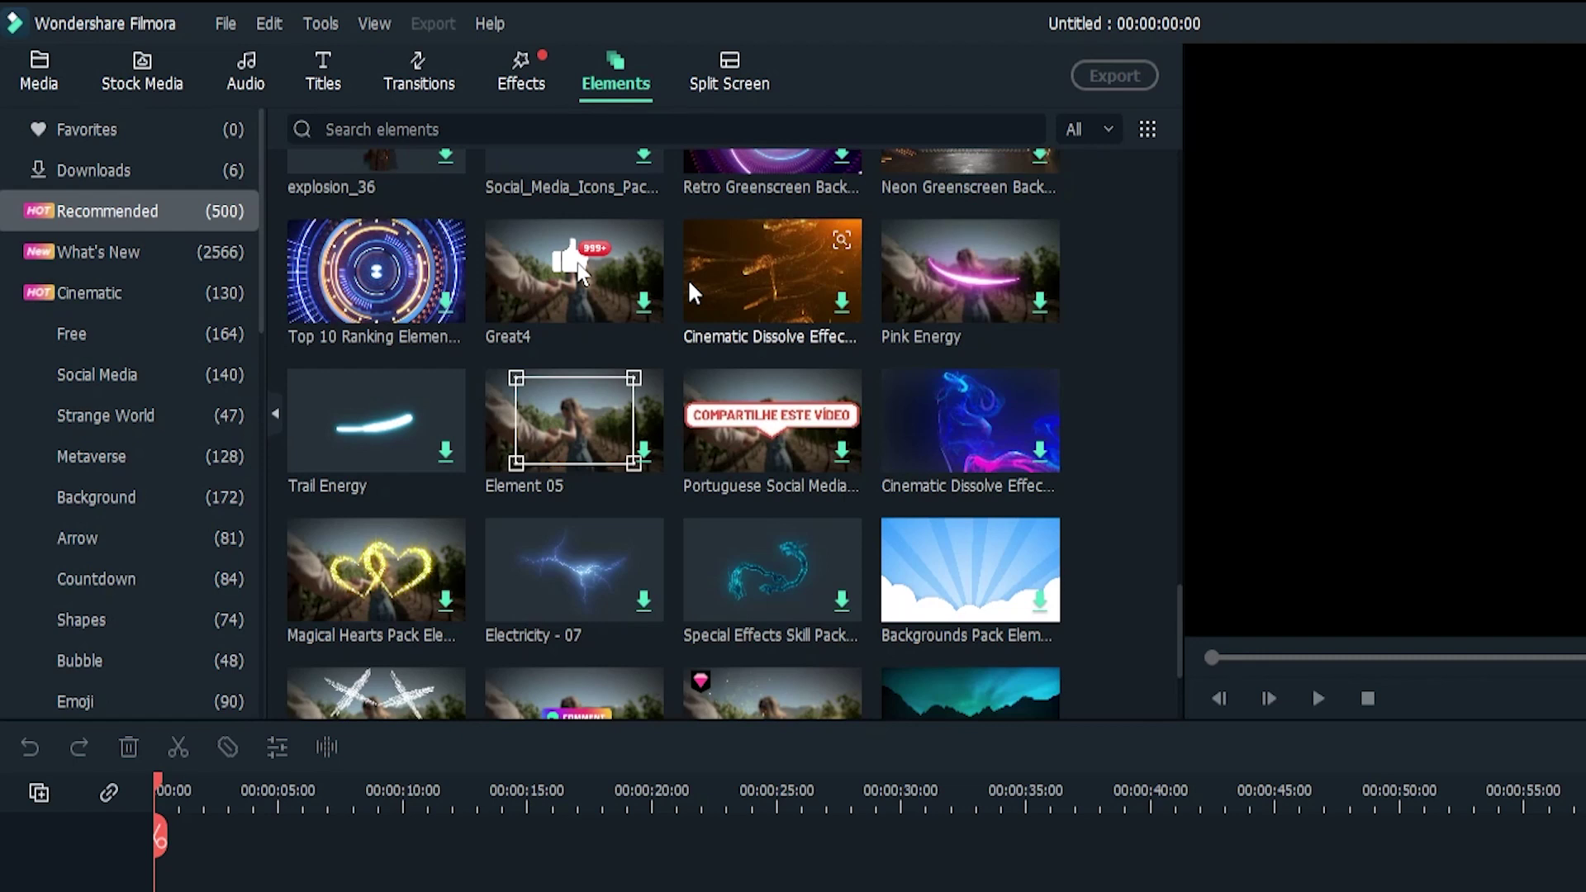
pyautogui.click(727, 71)
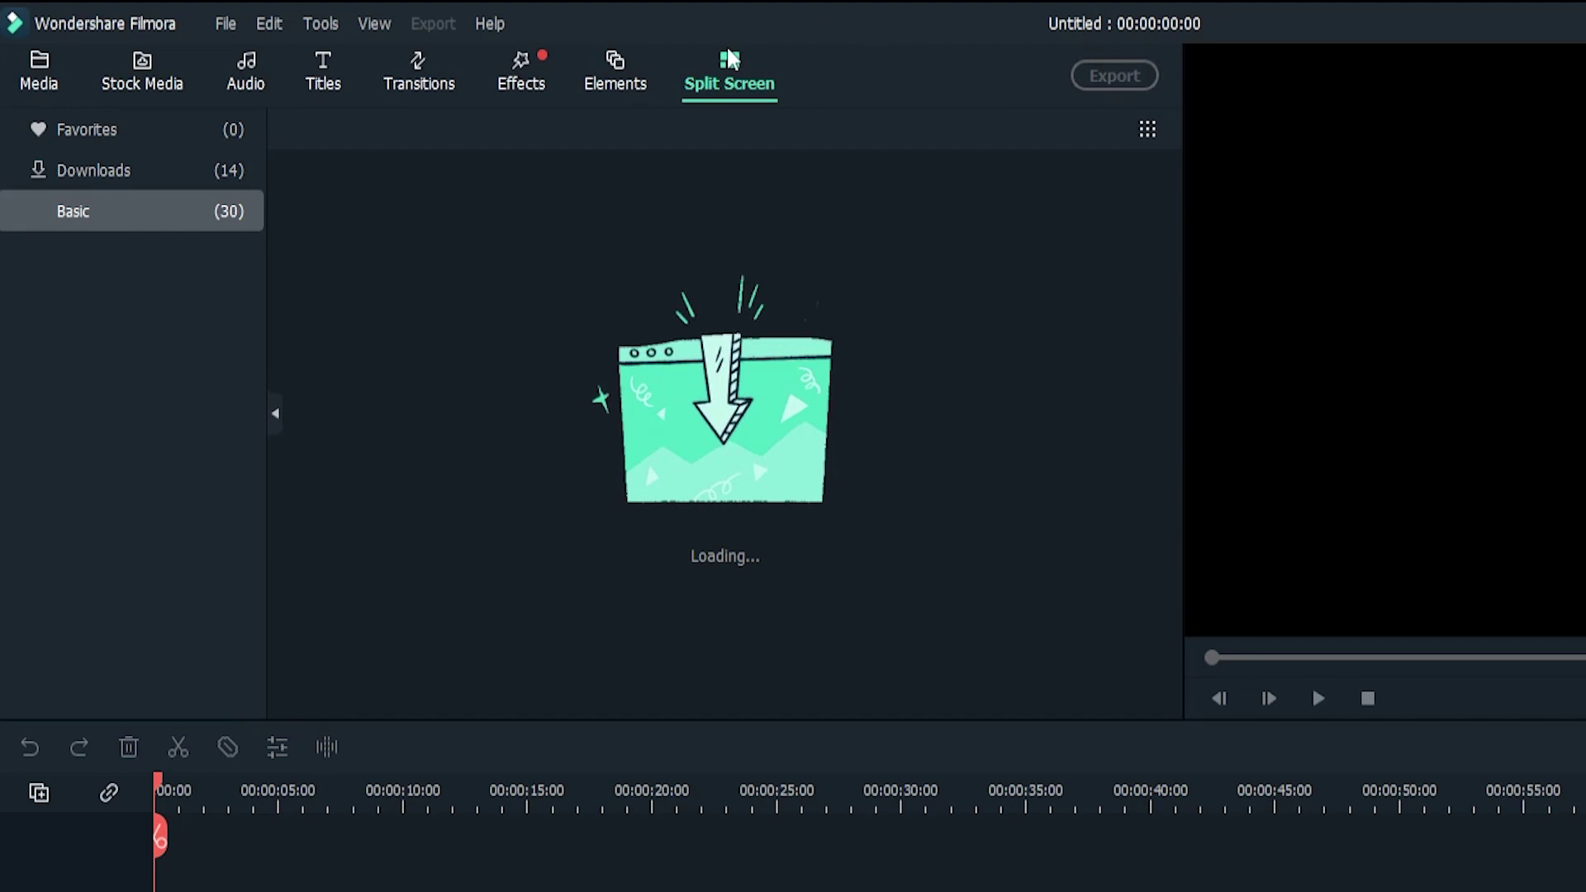
pyautogui.scroll(-5, 727, 302)
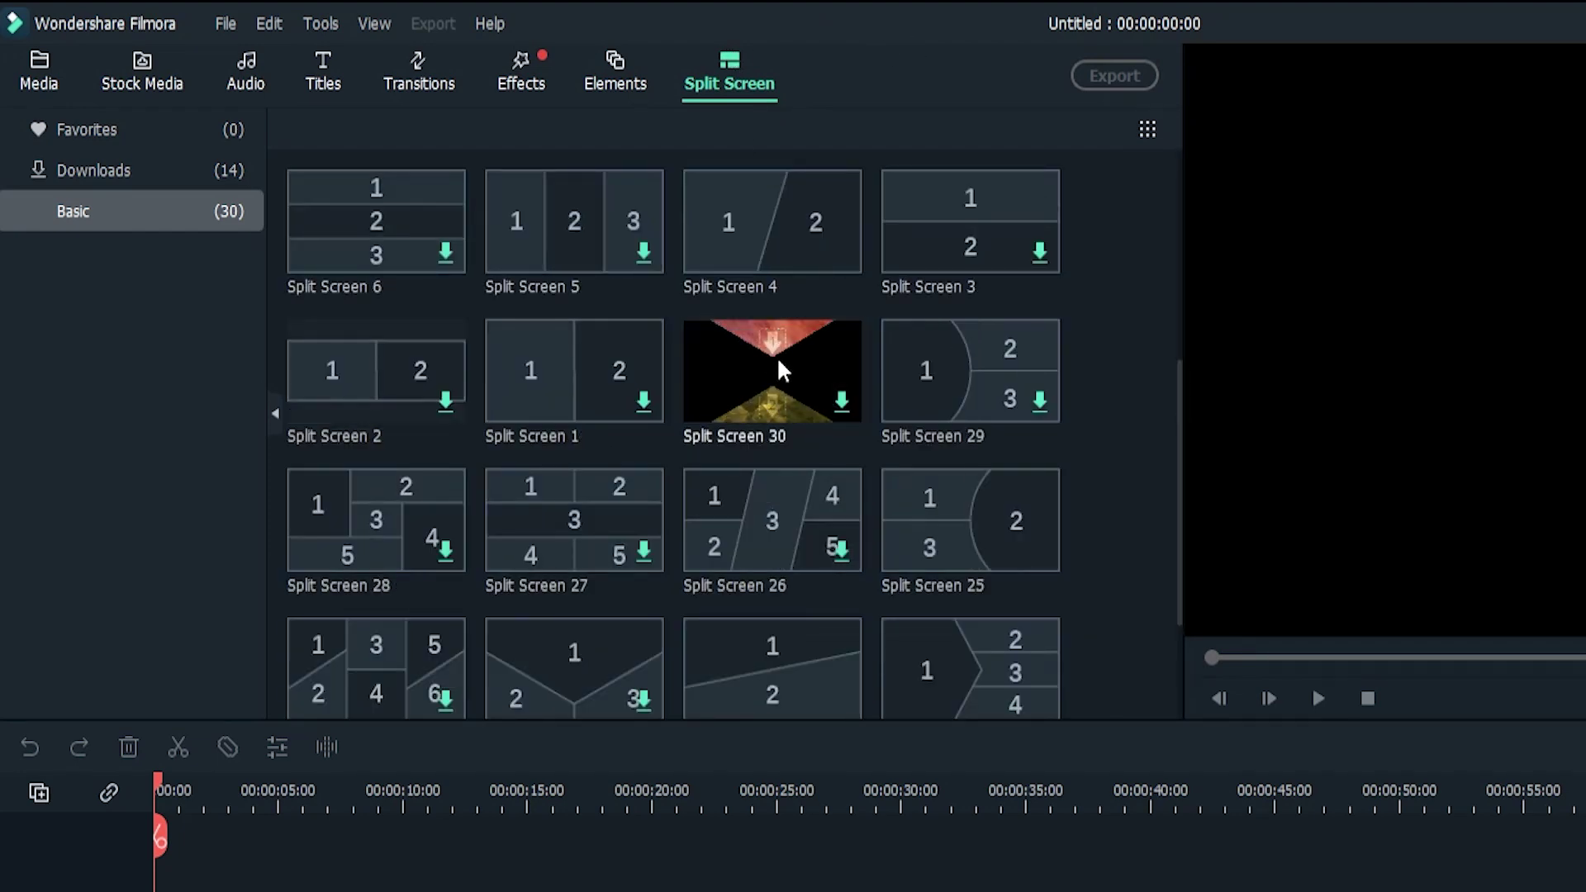
pyautogui.scroll(-3, 826, 347)
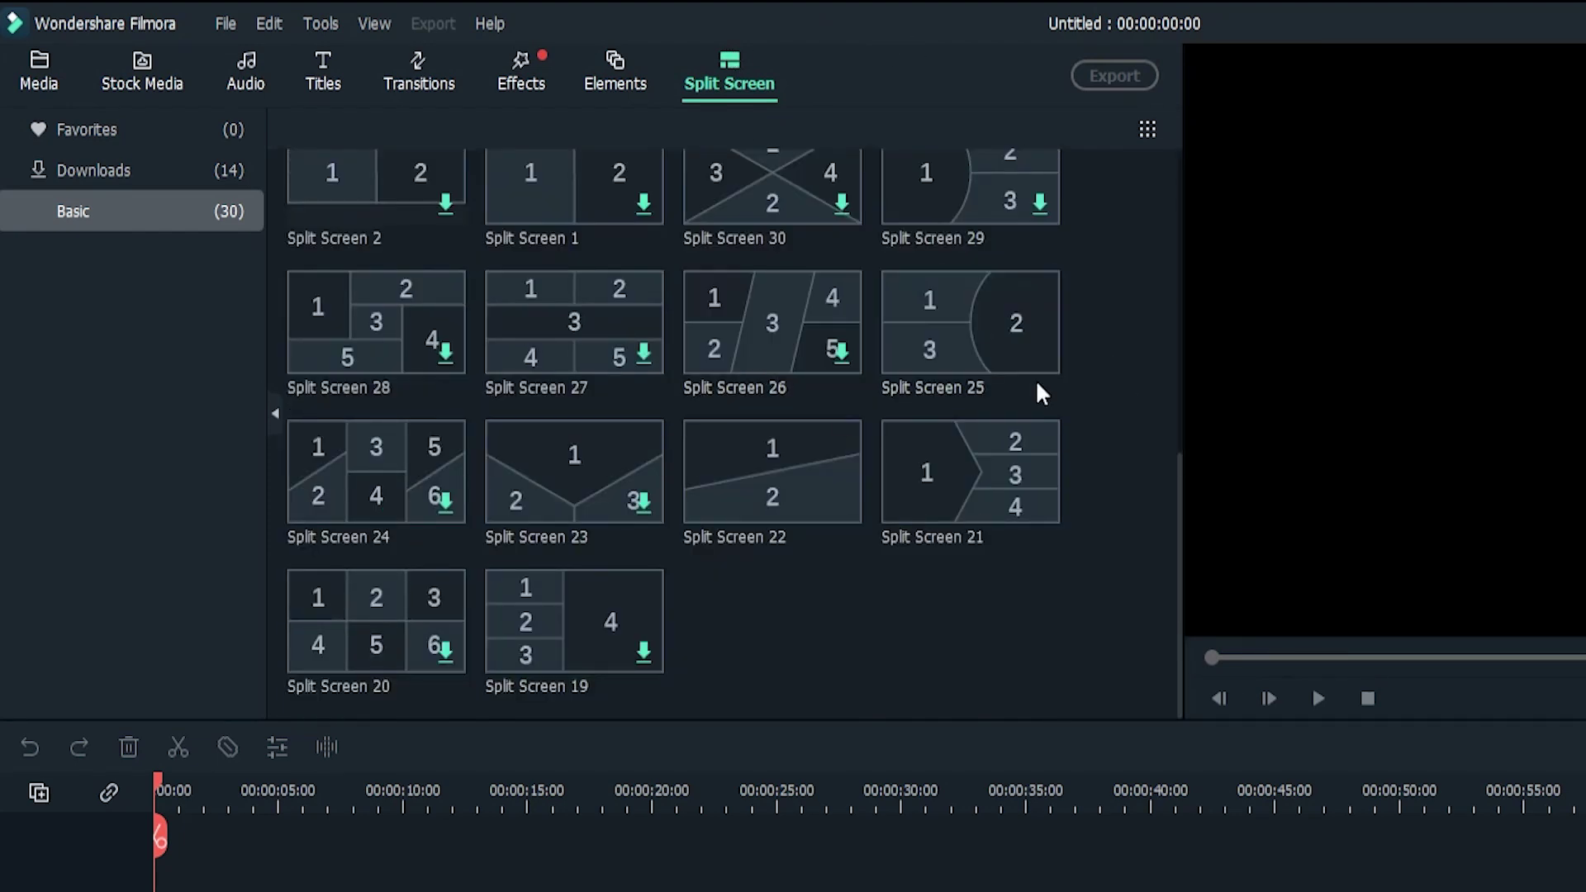
pyautogui.scroll(6, 1010, 592)
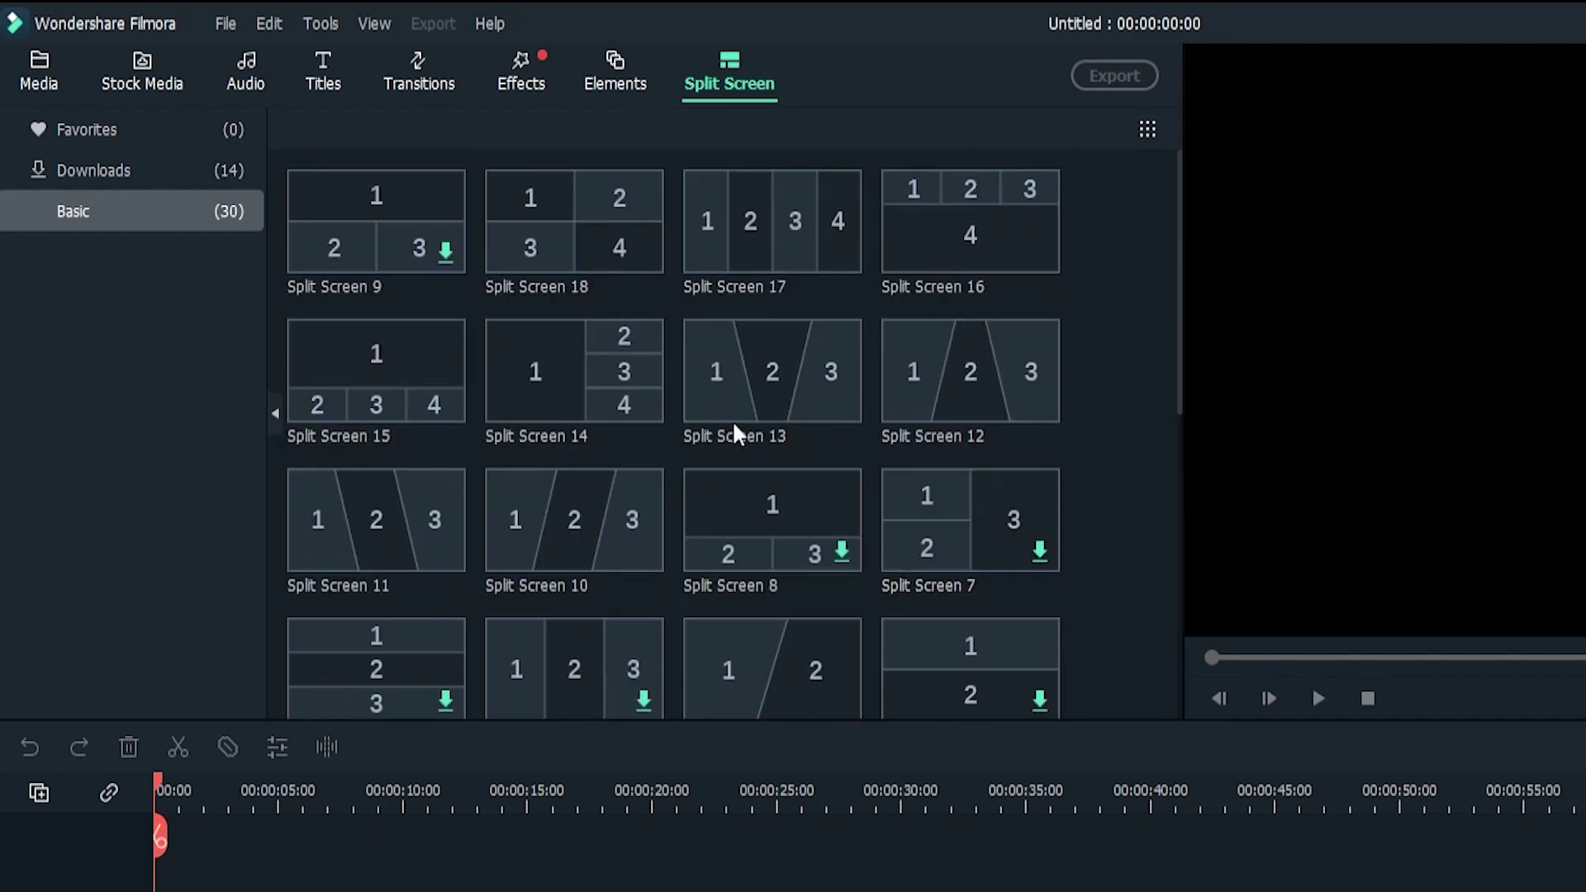
pyautogui.scroll(-6, 980, 488)
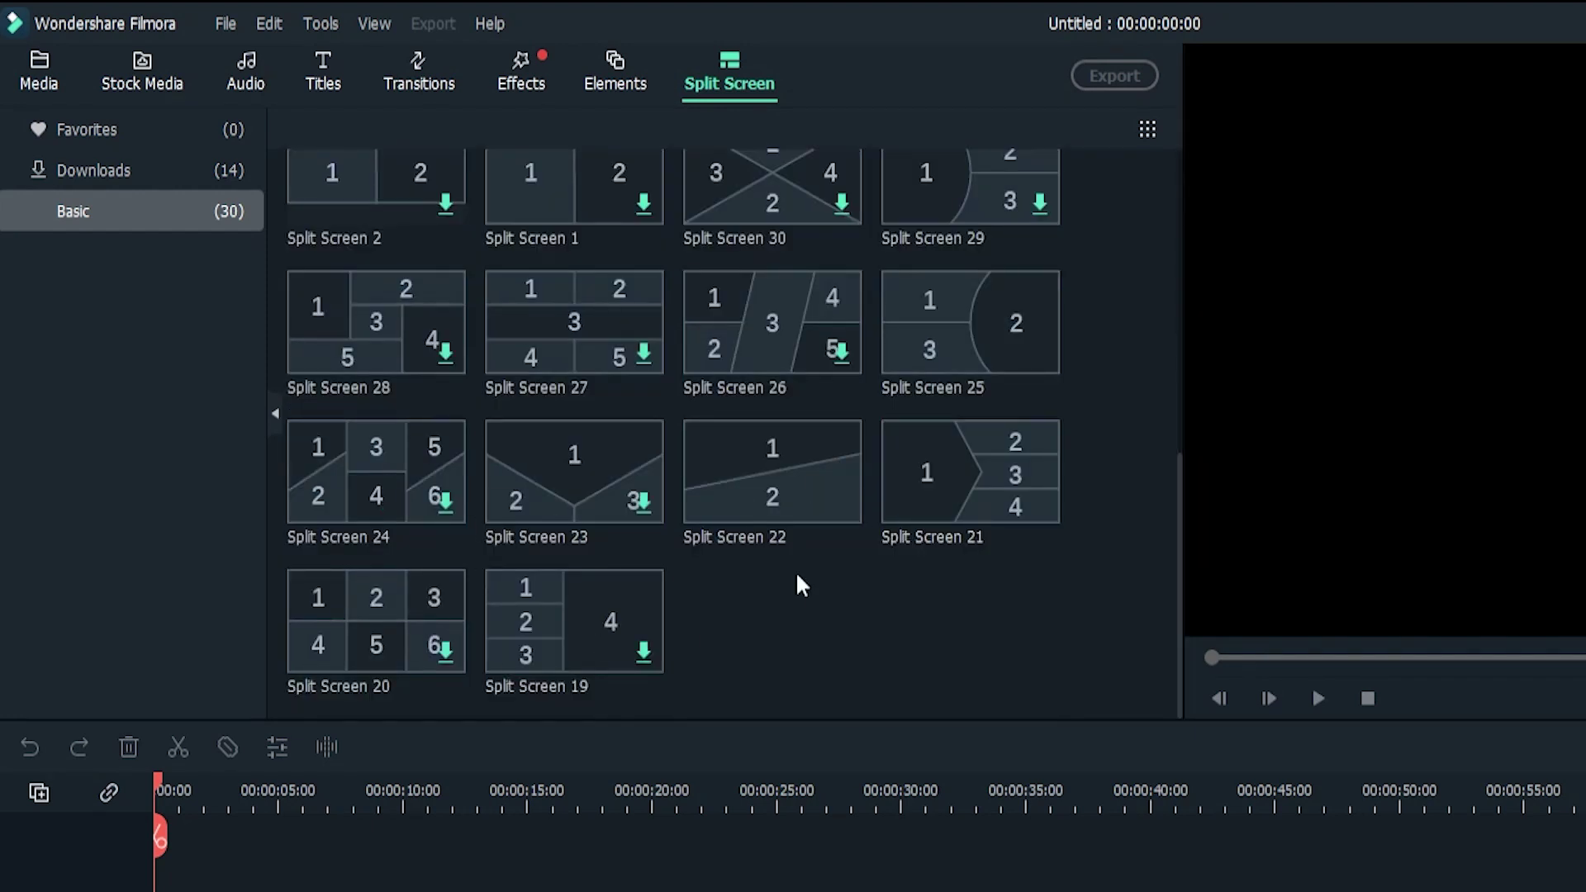
pyautogui.scroll(6, 571, 446)
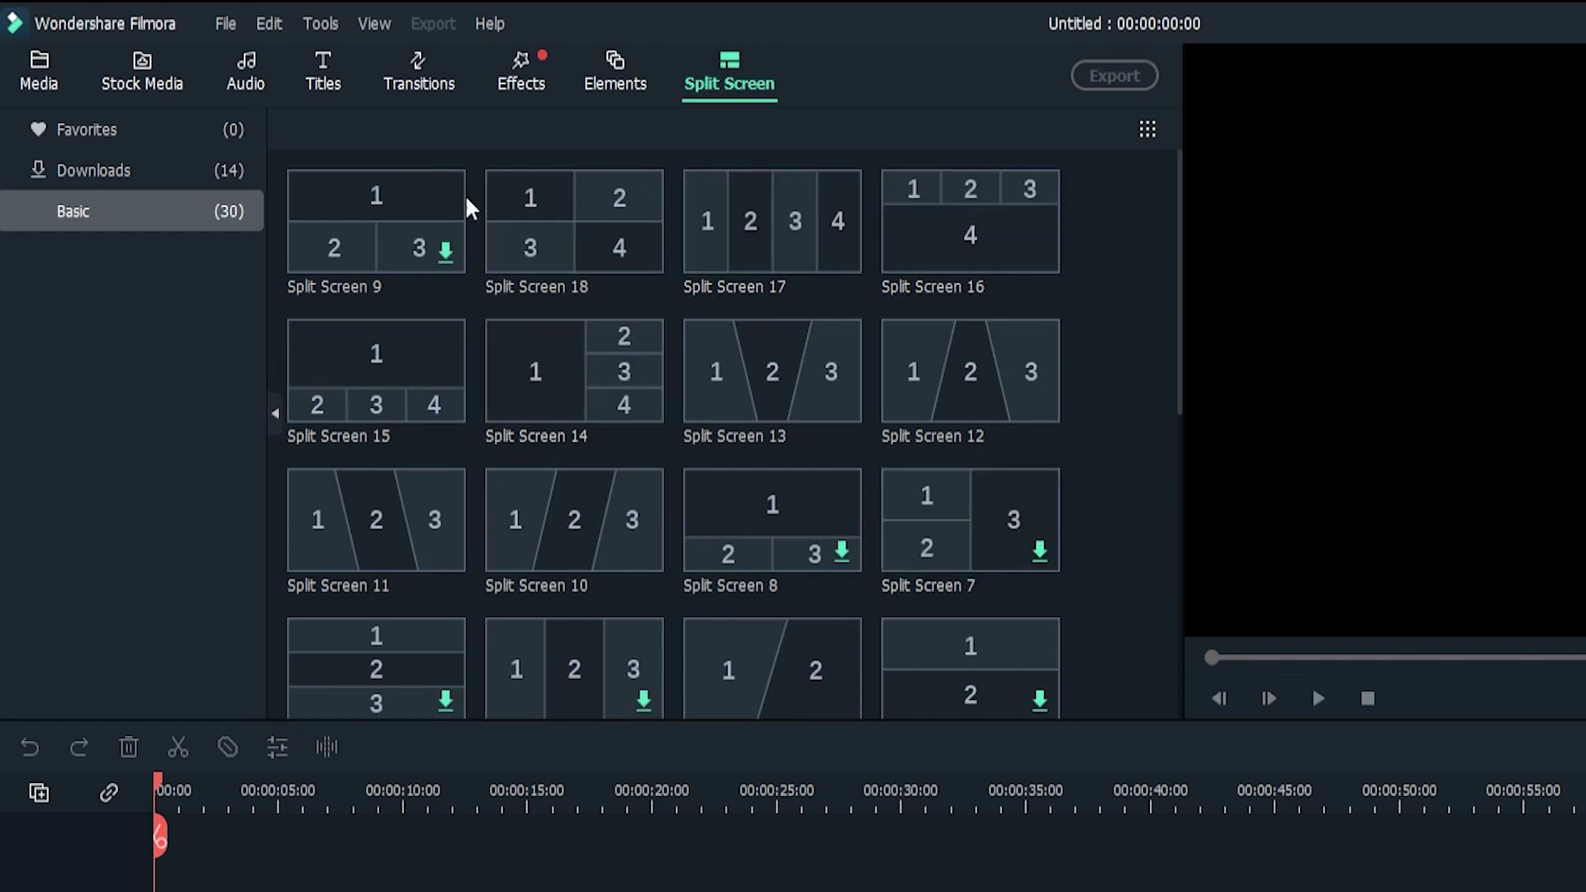
pyautogui.moveTo(506, 184)
pyautogui.moveTo(561, 329)
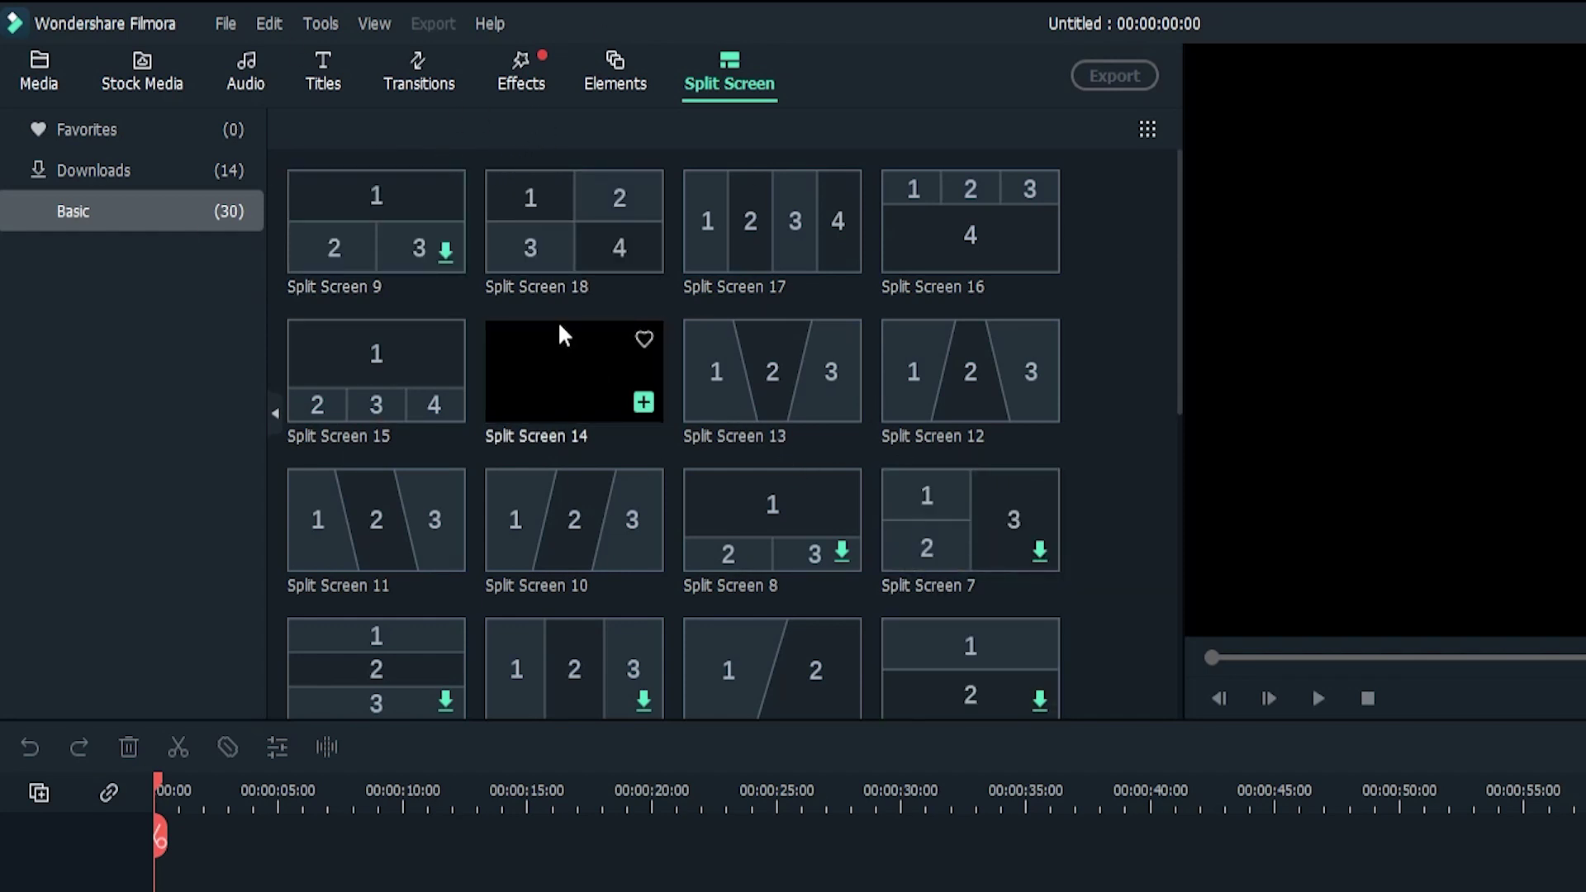
# View the keyboard shortcuts for the File and Edit commands and close the list
pyautogui.click(225, 23)
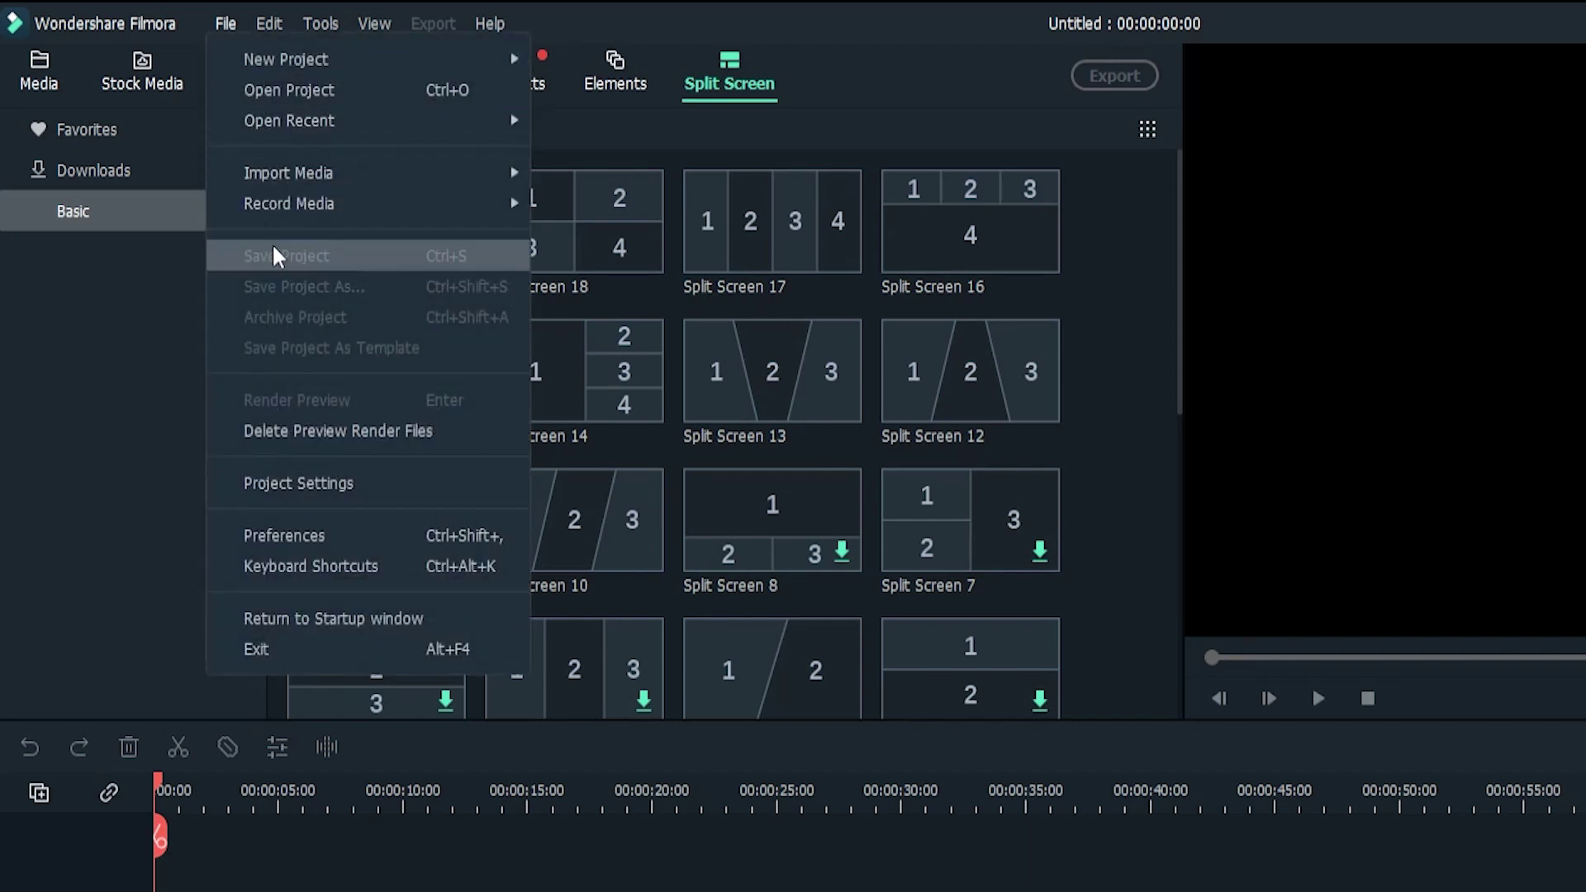
pyautogui.moveTo(361, 210)
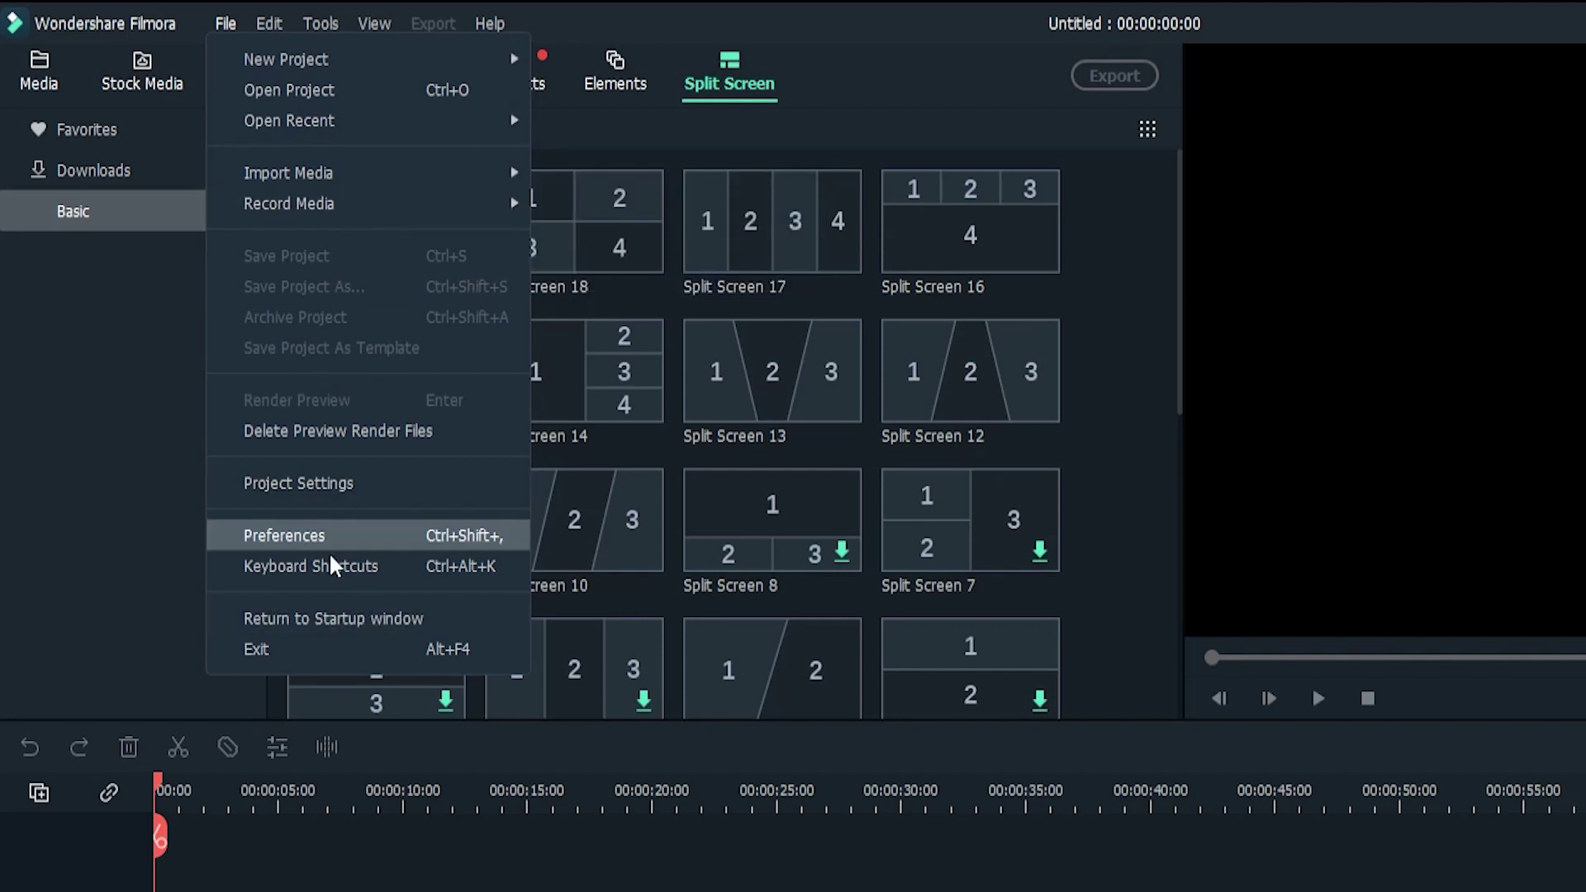
pyautogui.click(363, 570)
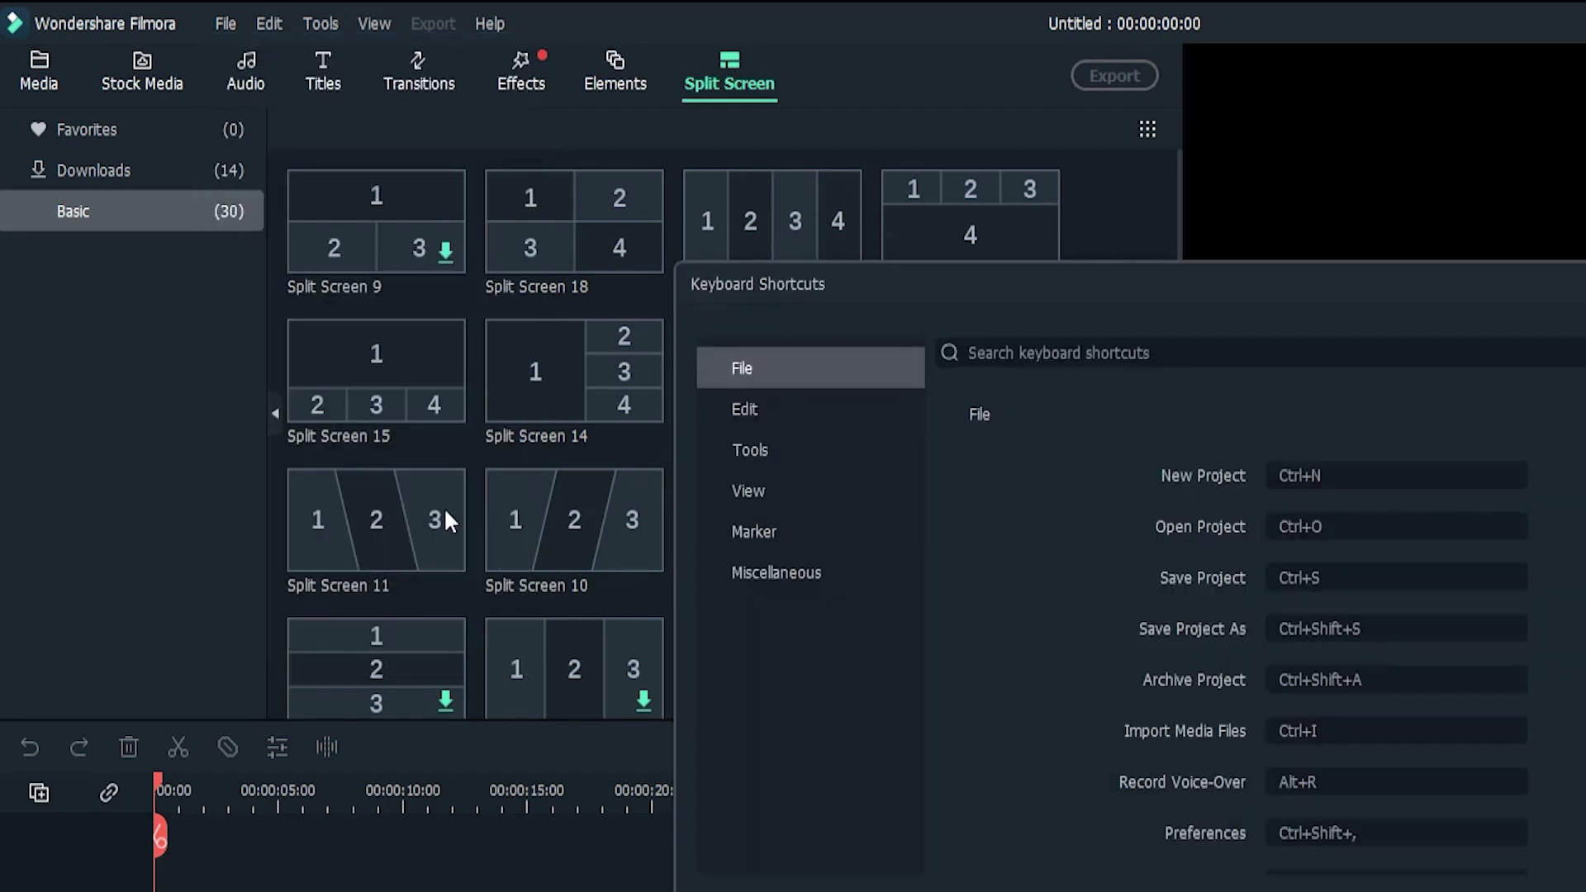
pyautogui.scroll(-5, 1350, 637)
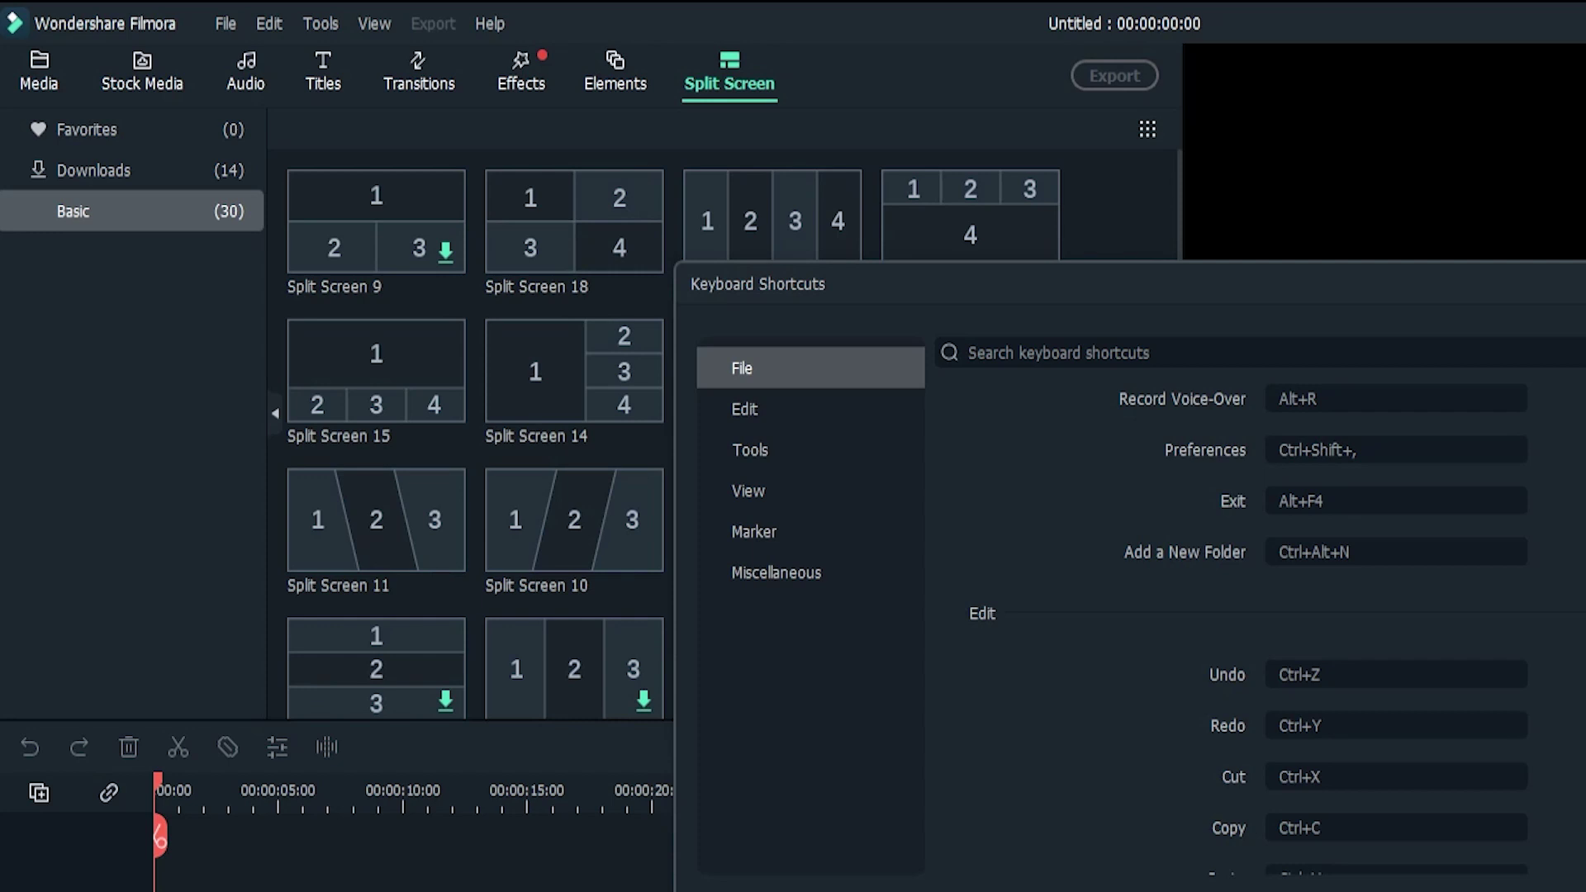
pyautogui.press('Escape')
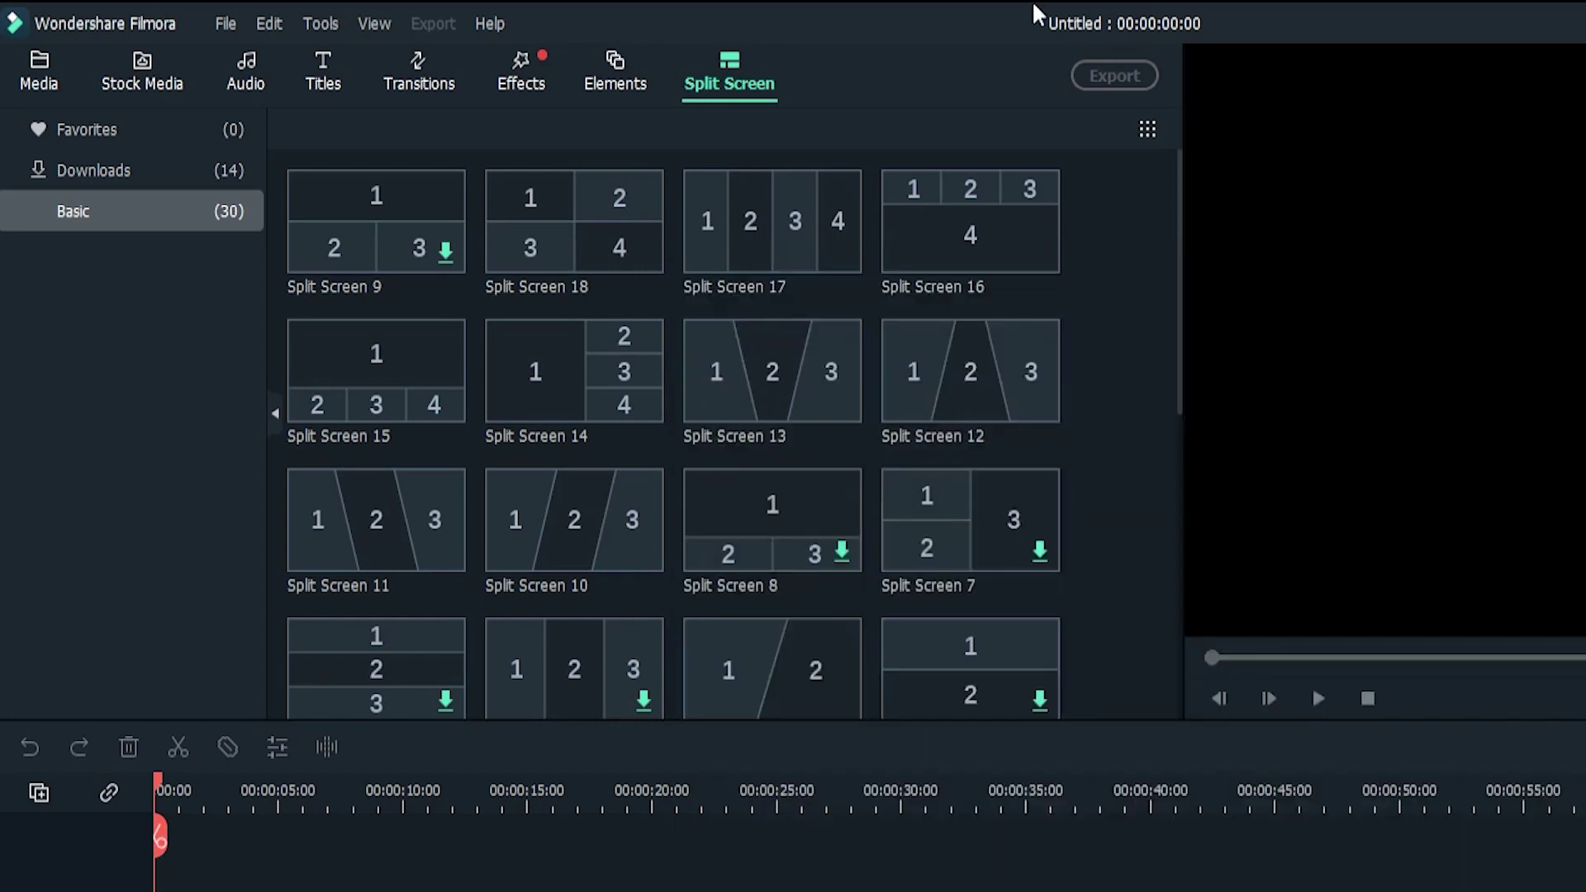
pyautogui.click(268, 23)
pyautogui.moveTo(319, 23)
pyautogui.click(269, 23)
pyautogui.click(321, 23)
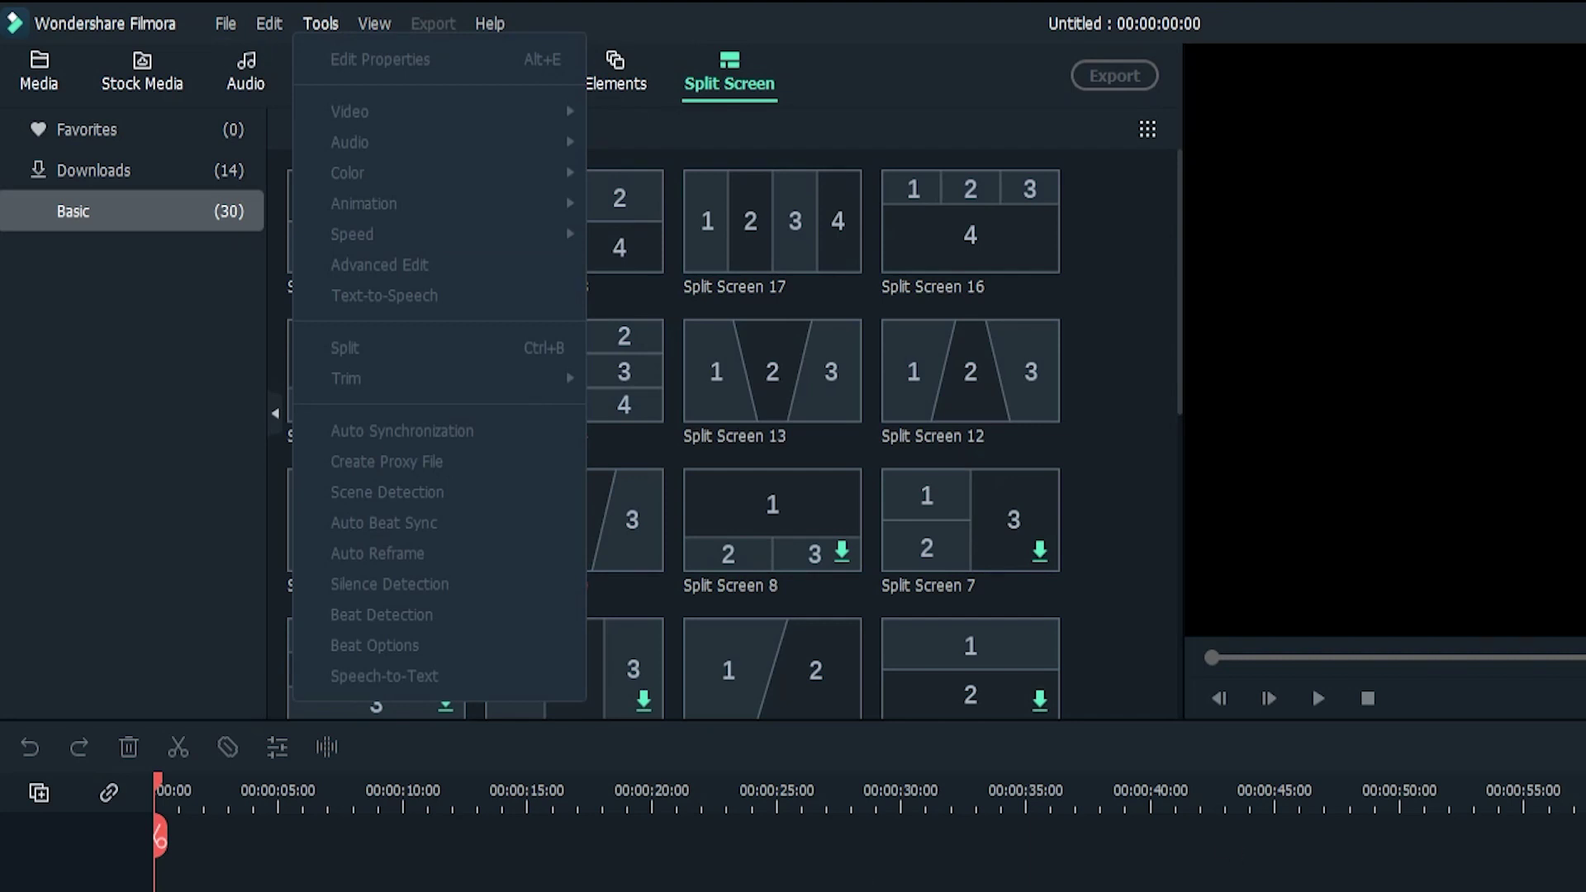
pyautogui.click(130, 854)
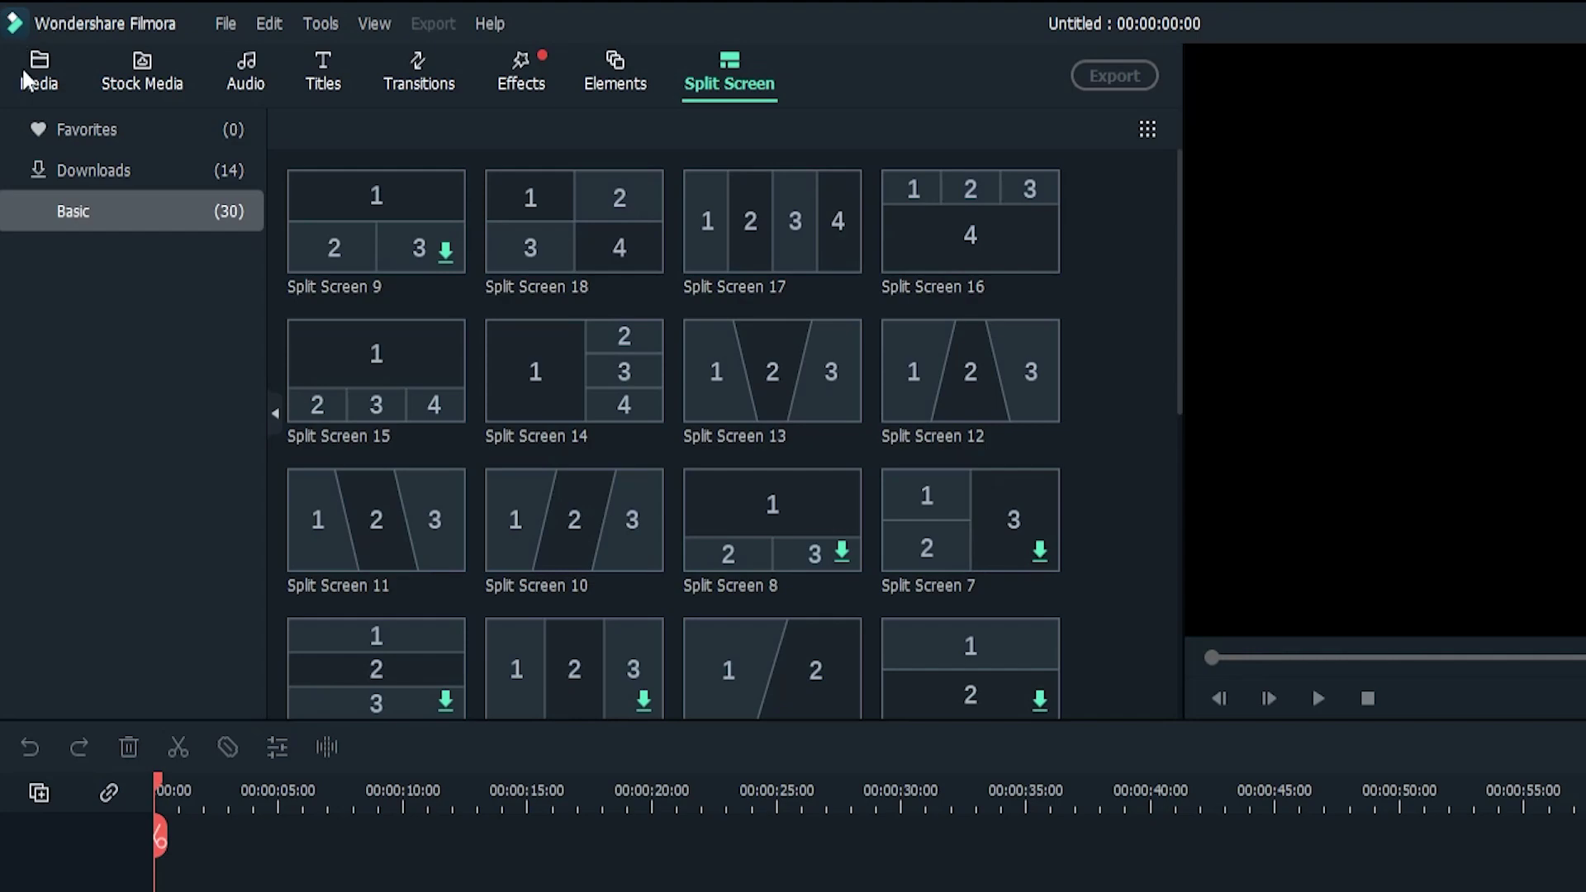
# Place the sample clip Countdown 7 at about 29 seconds on the timeline, keeping the 1920 x 1080 25fps project settings, and scrub through it
pyautogui.click(25, 80)
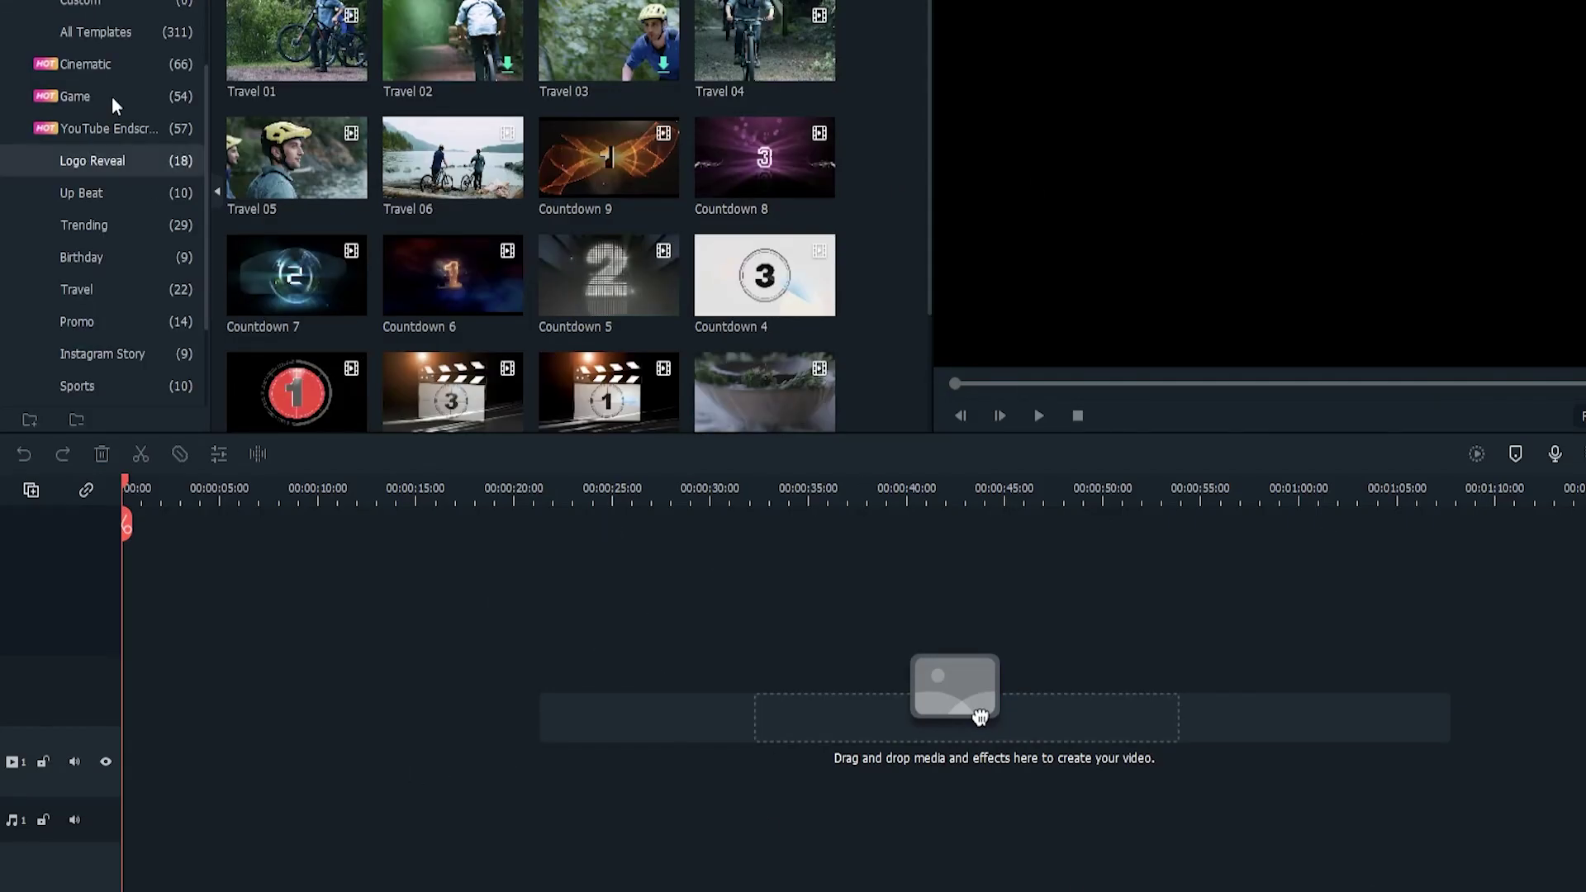
pyautogui.moveTo(352, 270); pyautogui.dragTo(689, 742)
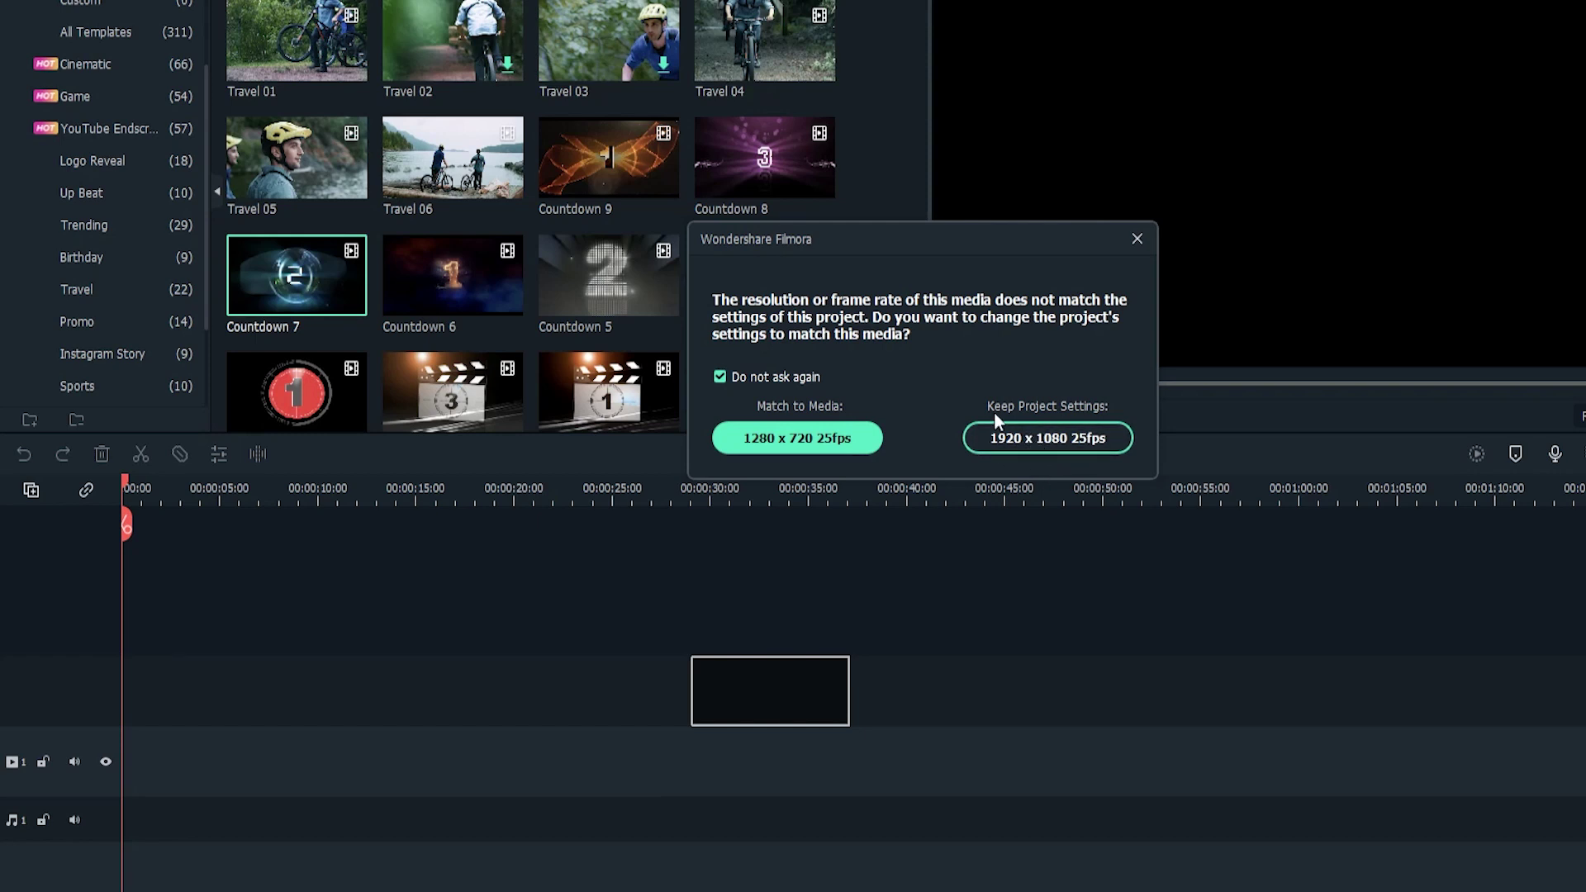
pyautogui.click(1058, 446)
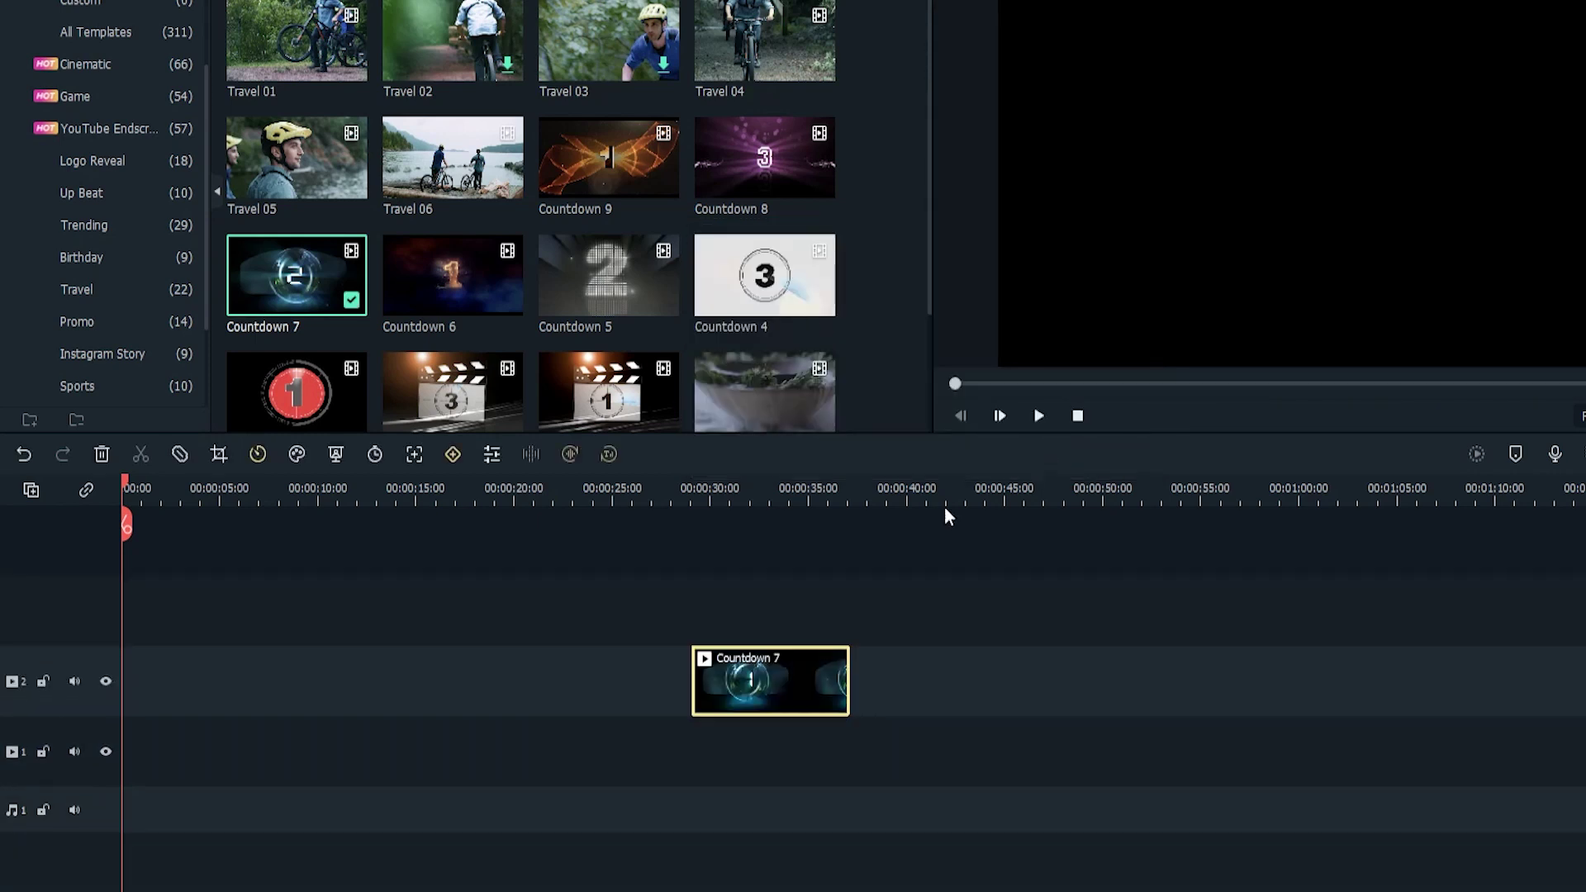
pyautogui.click(730, 498)
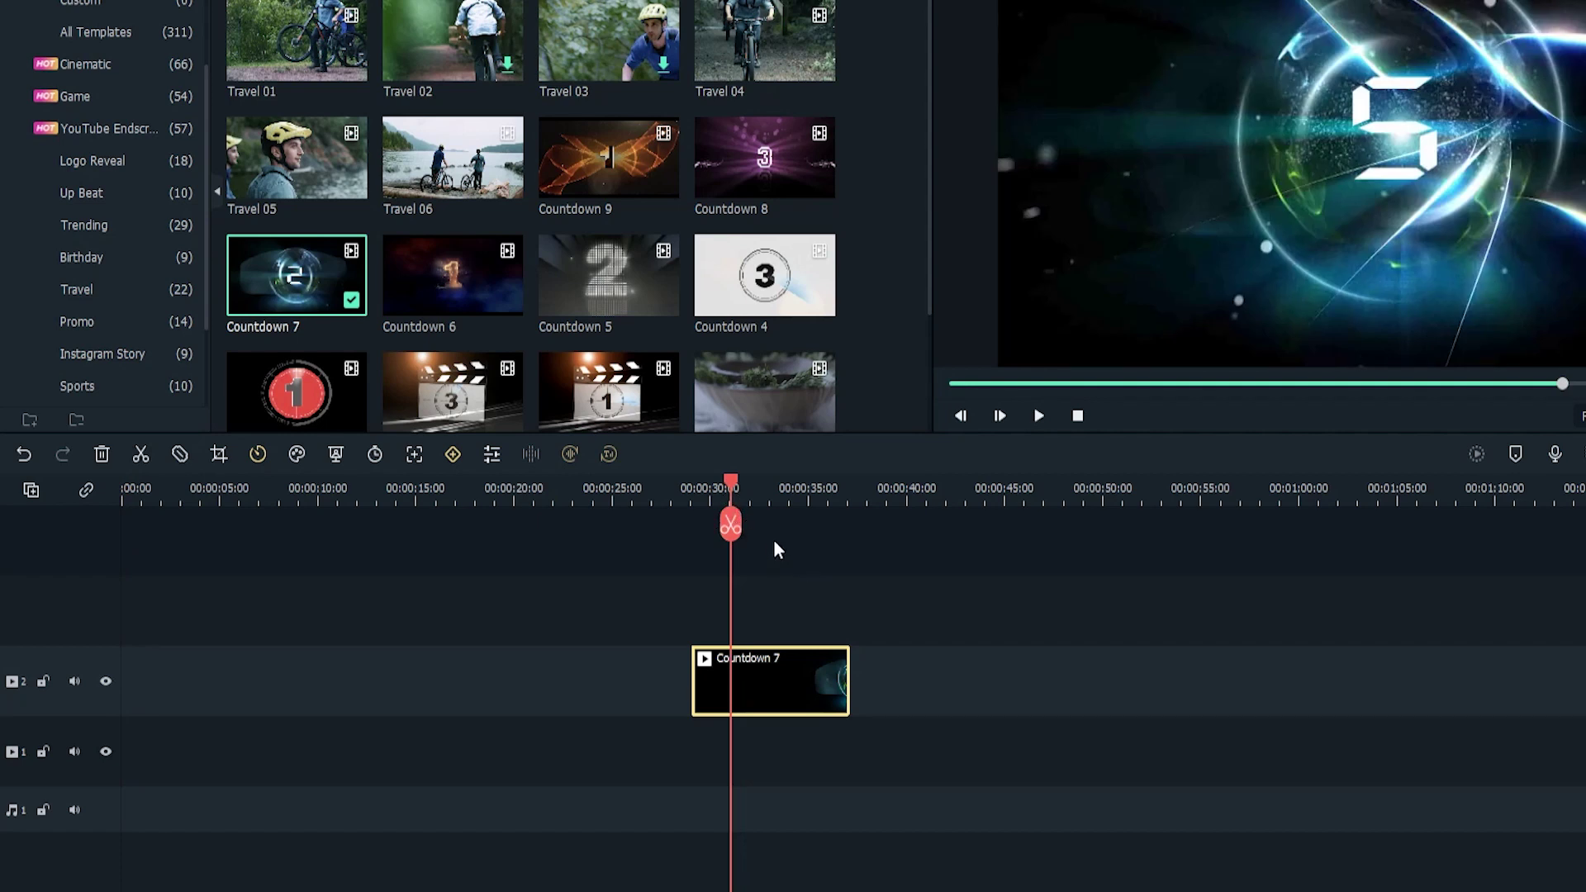
pyautogui.moveTo(747, 496); pyautogui.dragTo(889, 521)
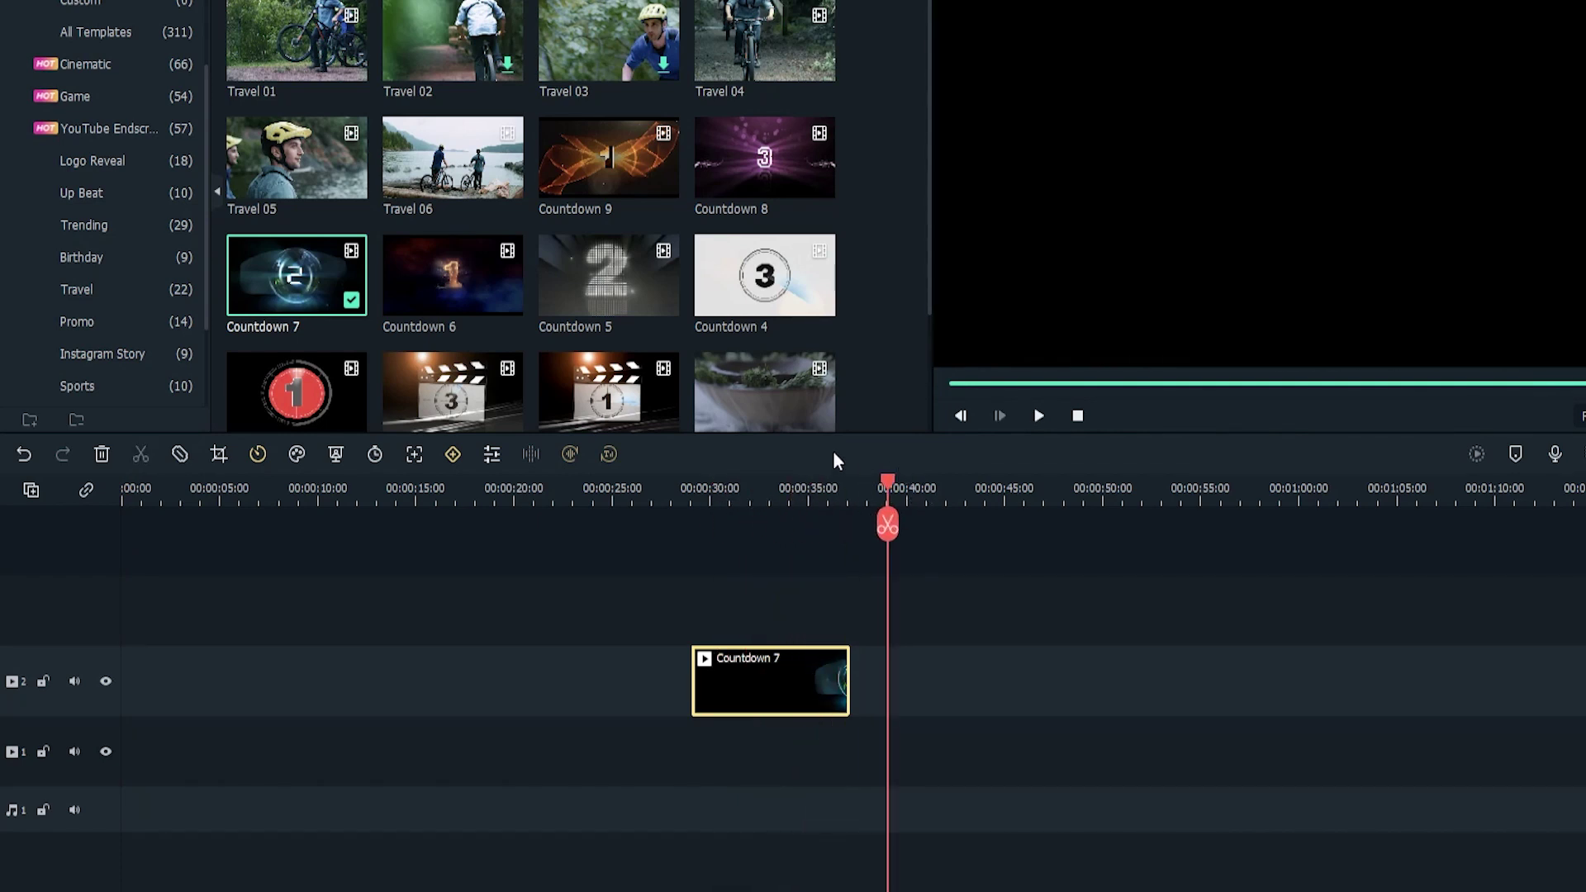
# Place the Countdown 5 clip on a track above Countdown 7 at about 29 seconds and scrub through it
pyautogui.moveTo(609, 277); pyautogui.dragTo(710, 599)
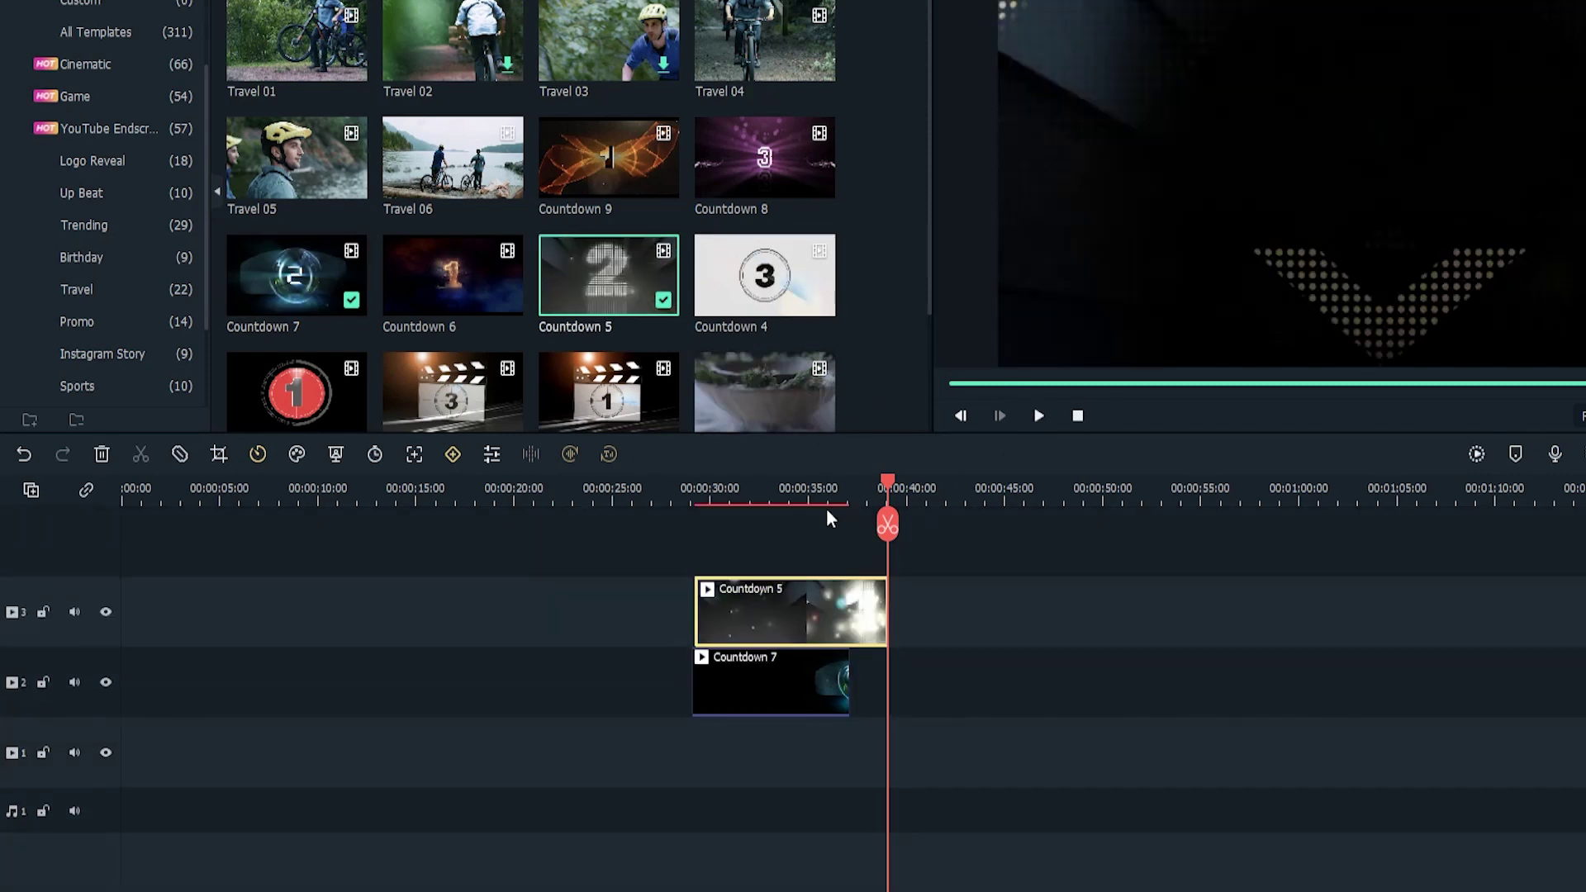
pyautogui.scroll(-1, 827, 517)
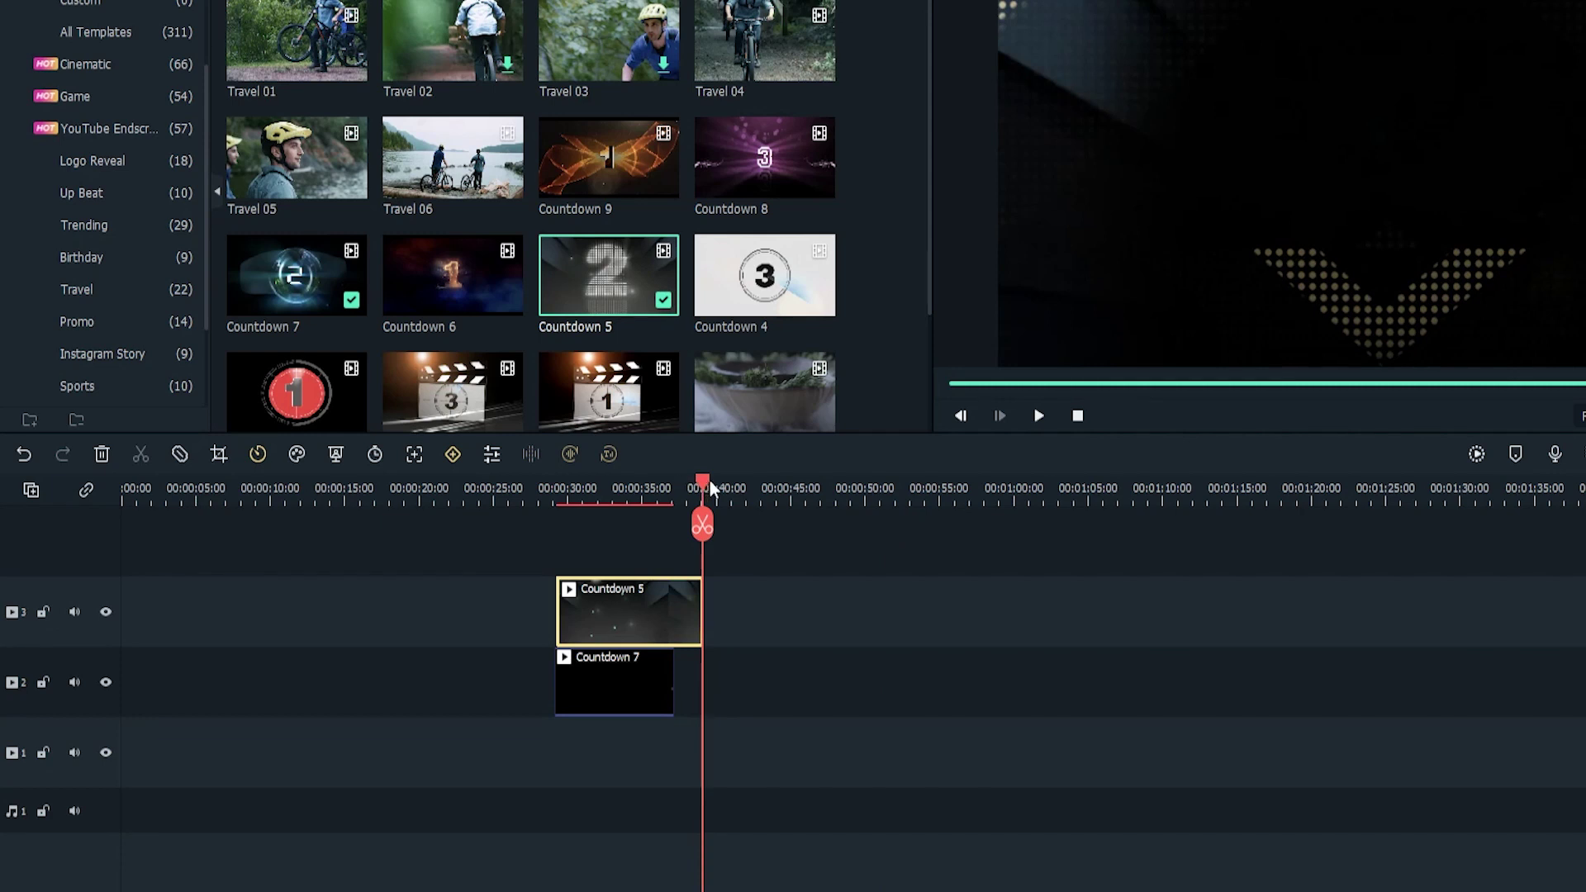
pyautogui.click(619, 489)
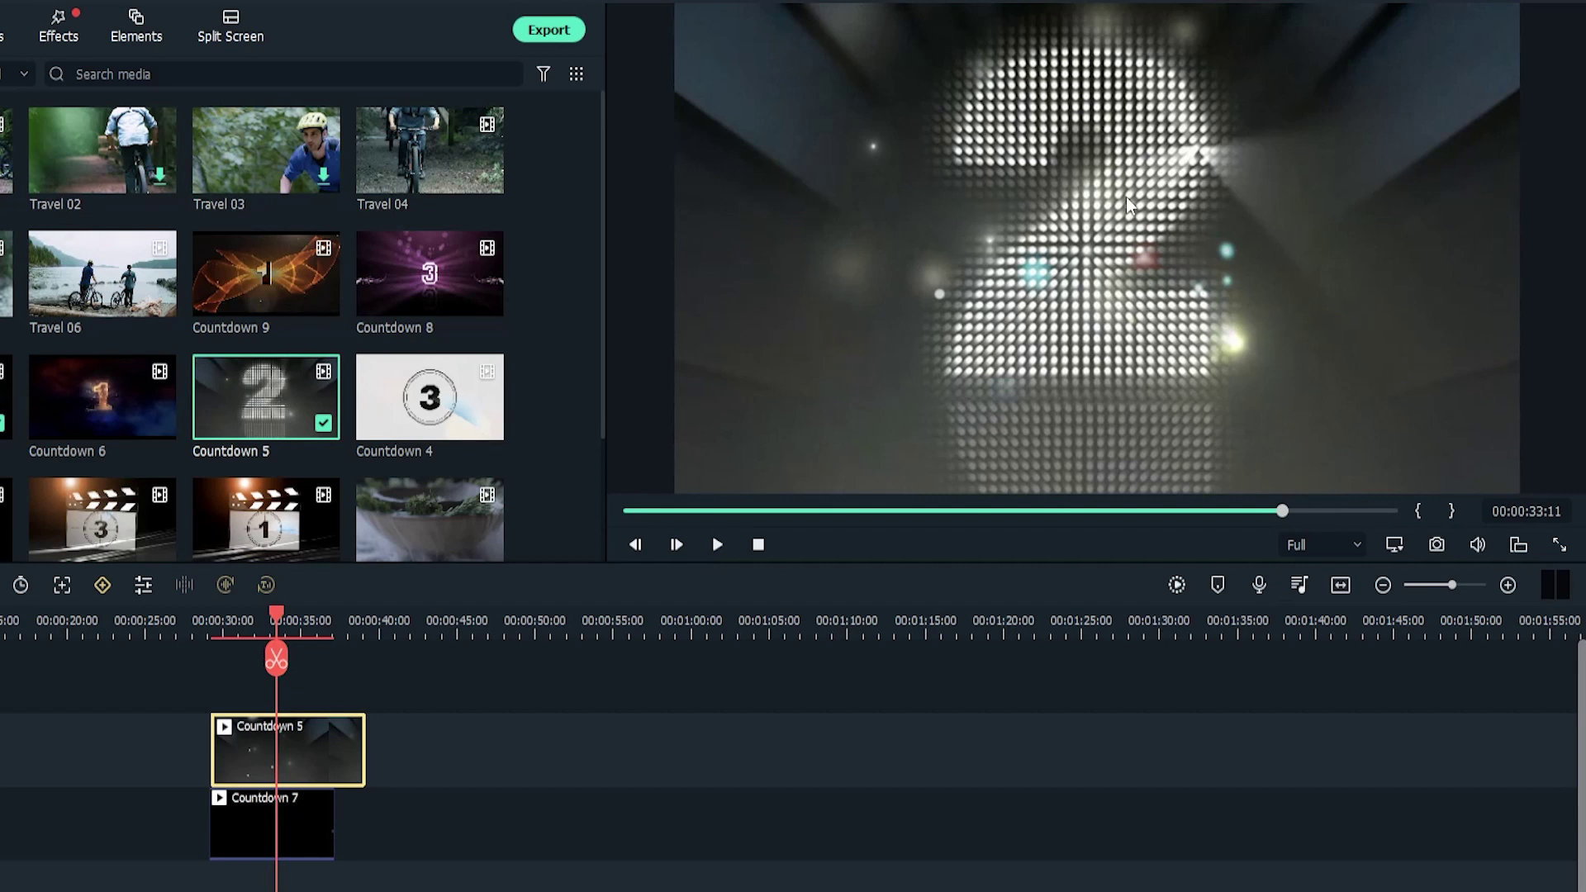
pyautogui.click(800, 509)
pyautogui.click(1408, 510)
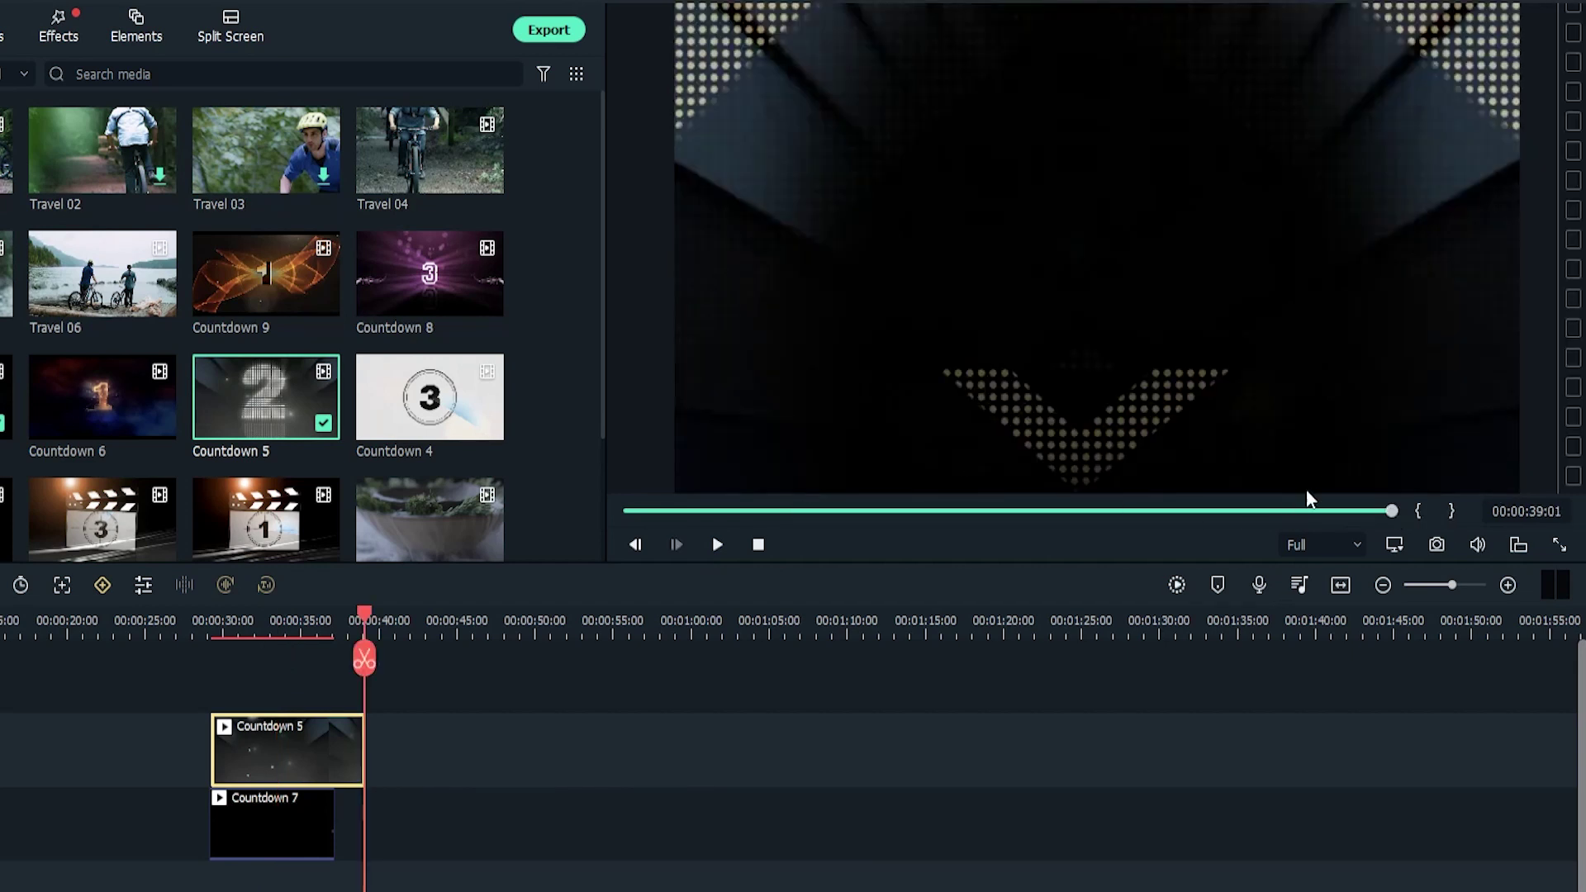
# Move Countdown 5 to start at about 41 seconds and mark the range from 00:00:42:15 to 00:00:48:16
pyautogui.moveTo(290, 735); pyautogui.dragTo(475, 747)
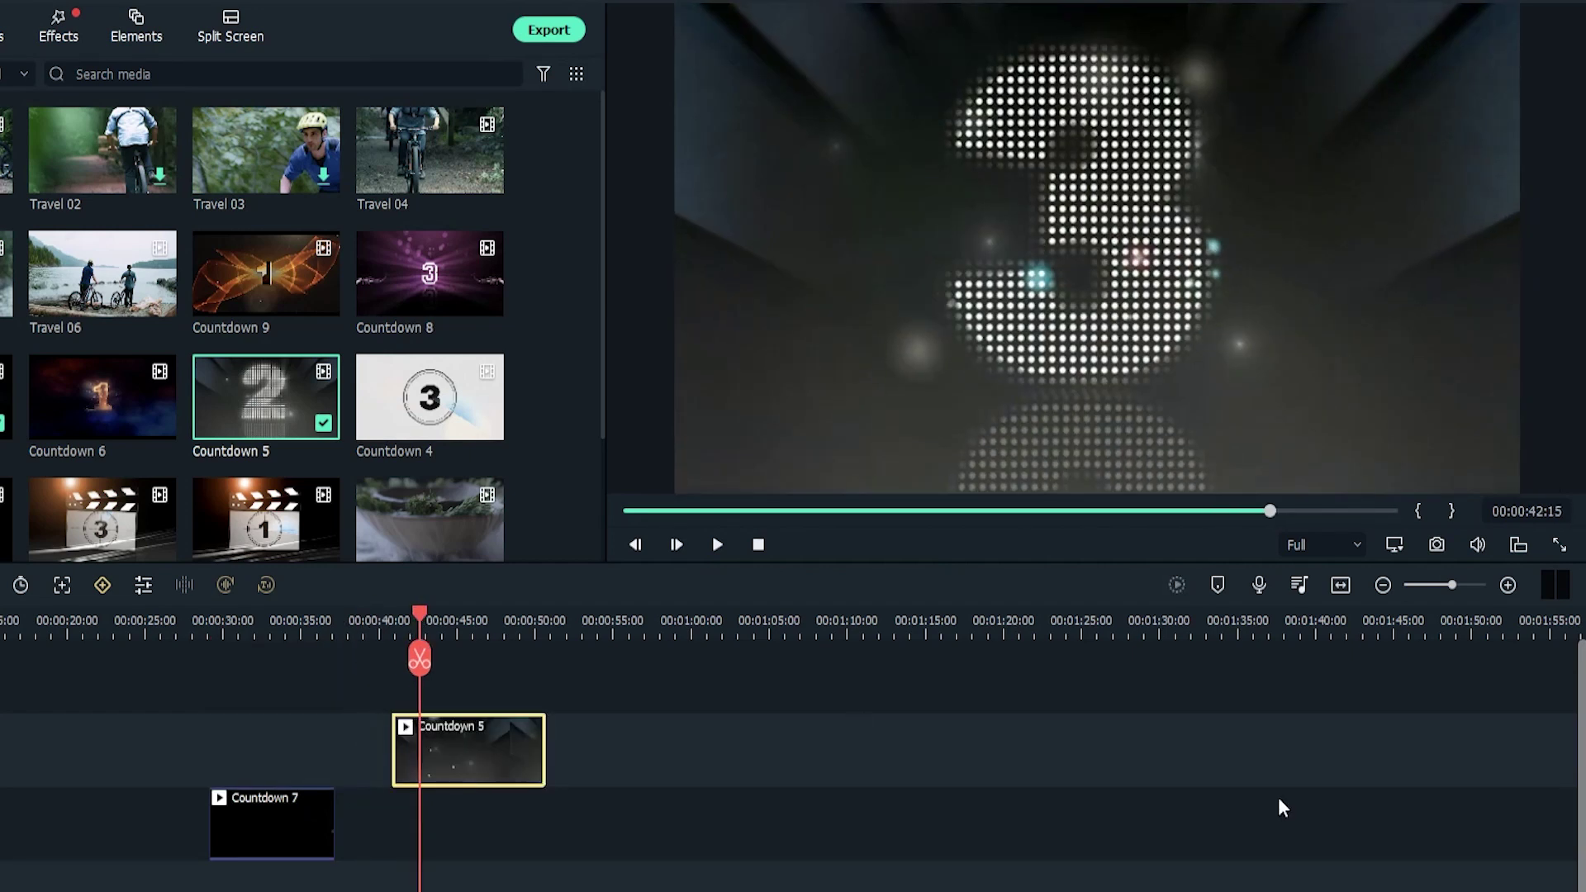
pyautogui.click(1418, 511)
pyautogui.moveTo(424, 621); pyautogui.dragTo(514, 622)
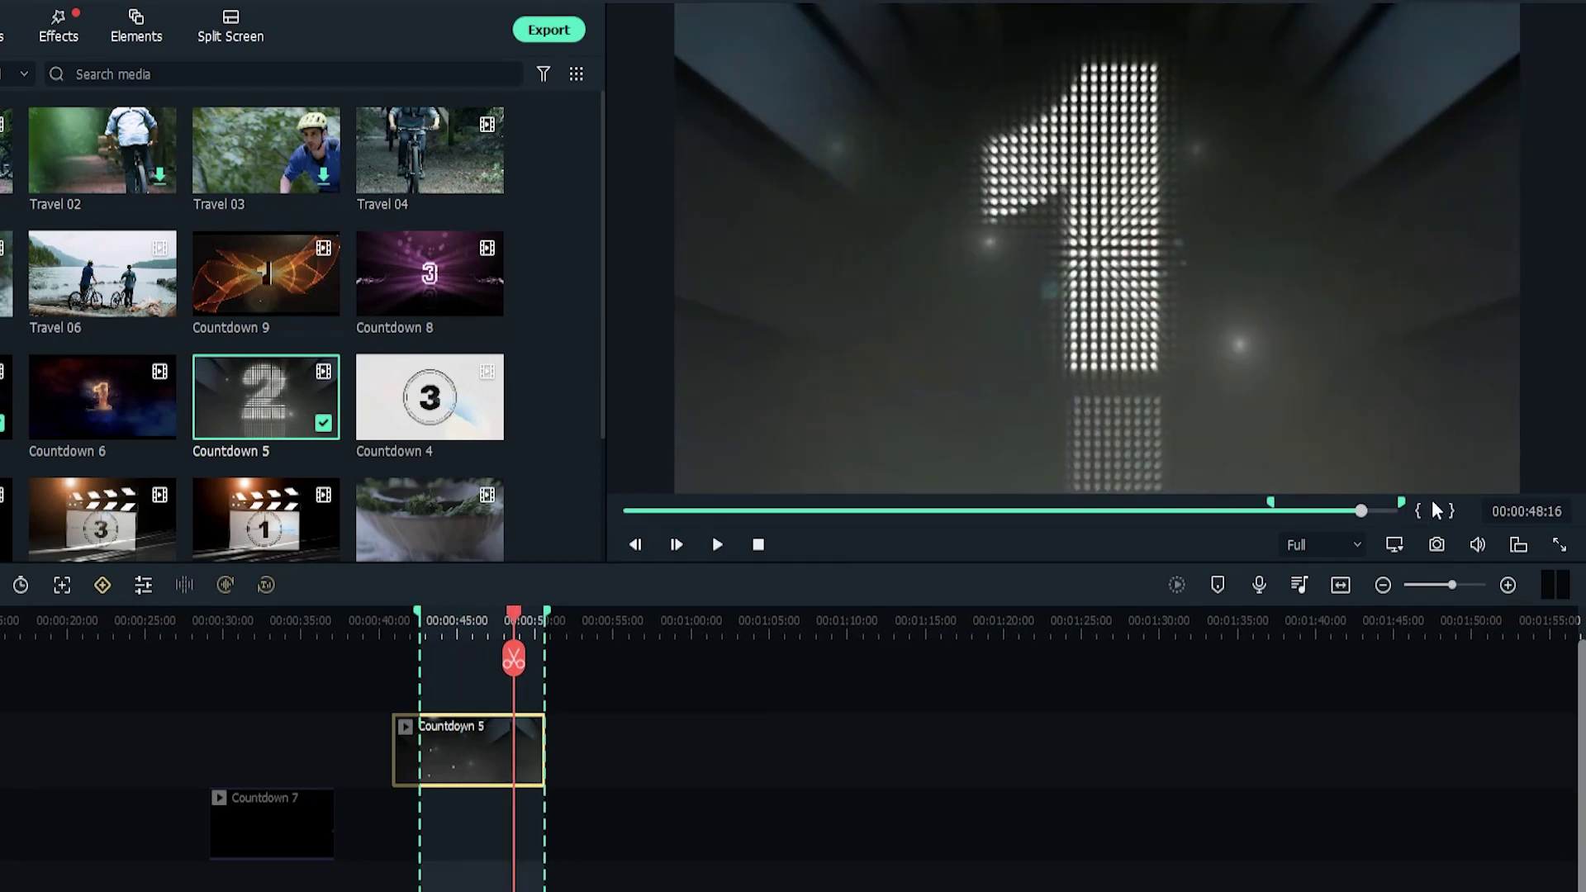
pyautogui.click(1452, 511)
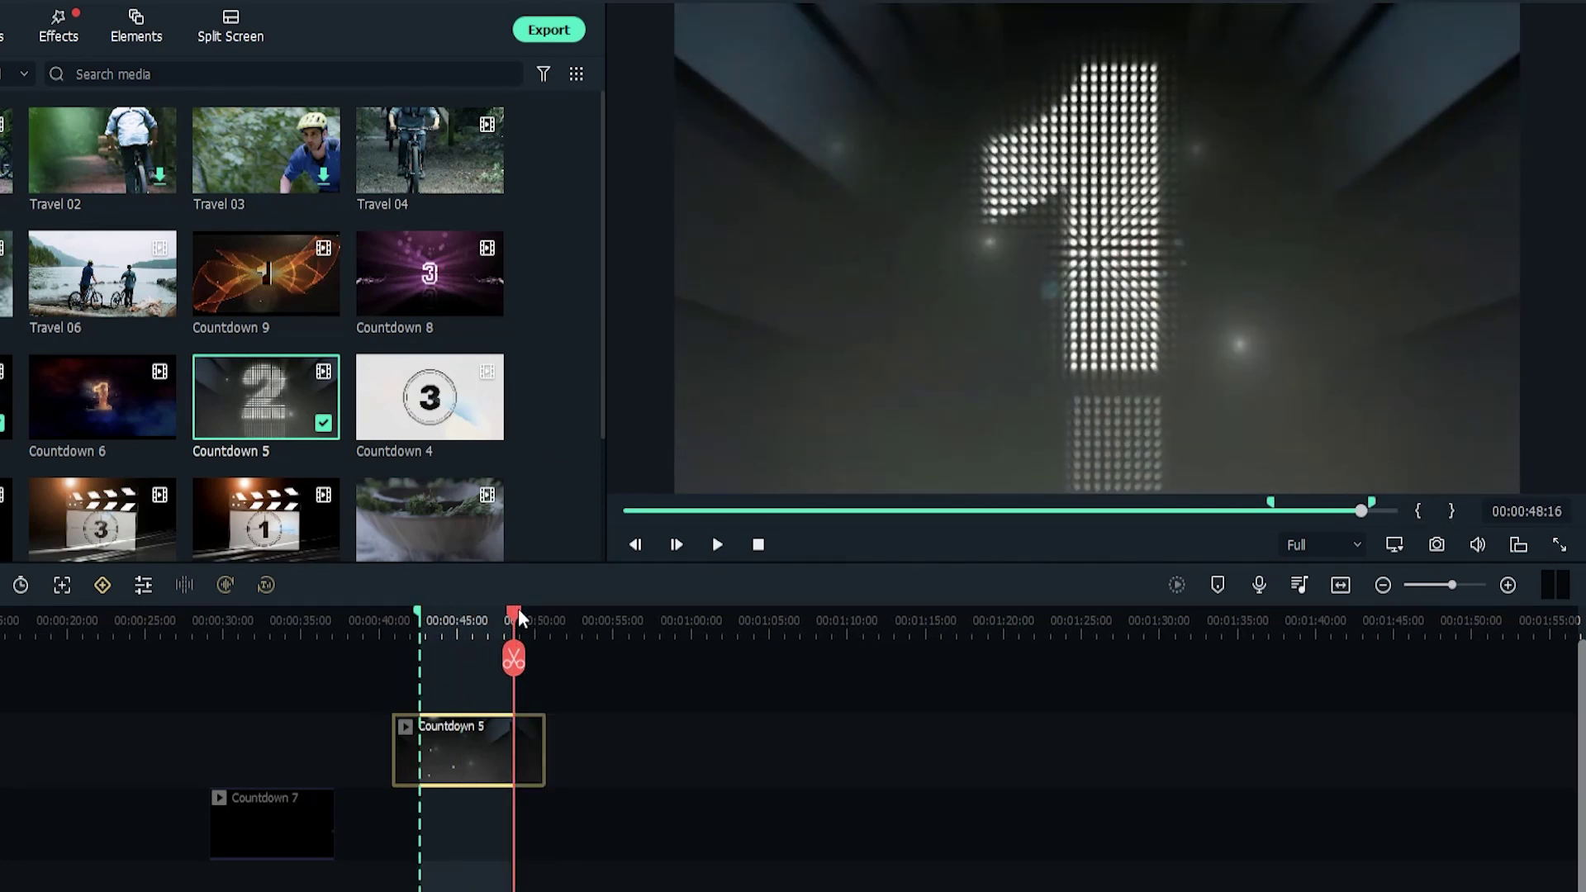
# Move the playhead to 00:00:44:10 and clear the marked in and out range
pyautogui.moveTo(516, 618); pyautogui.dragTo(447, 620)
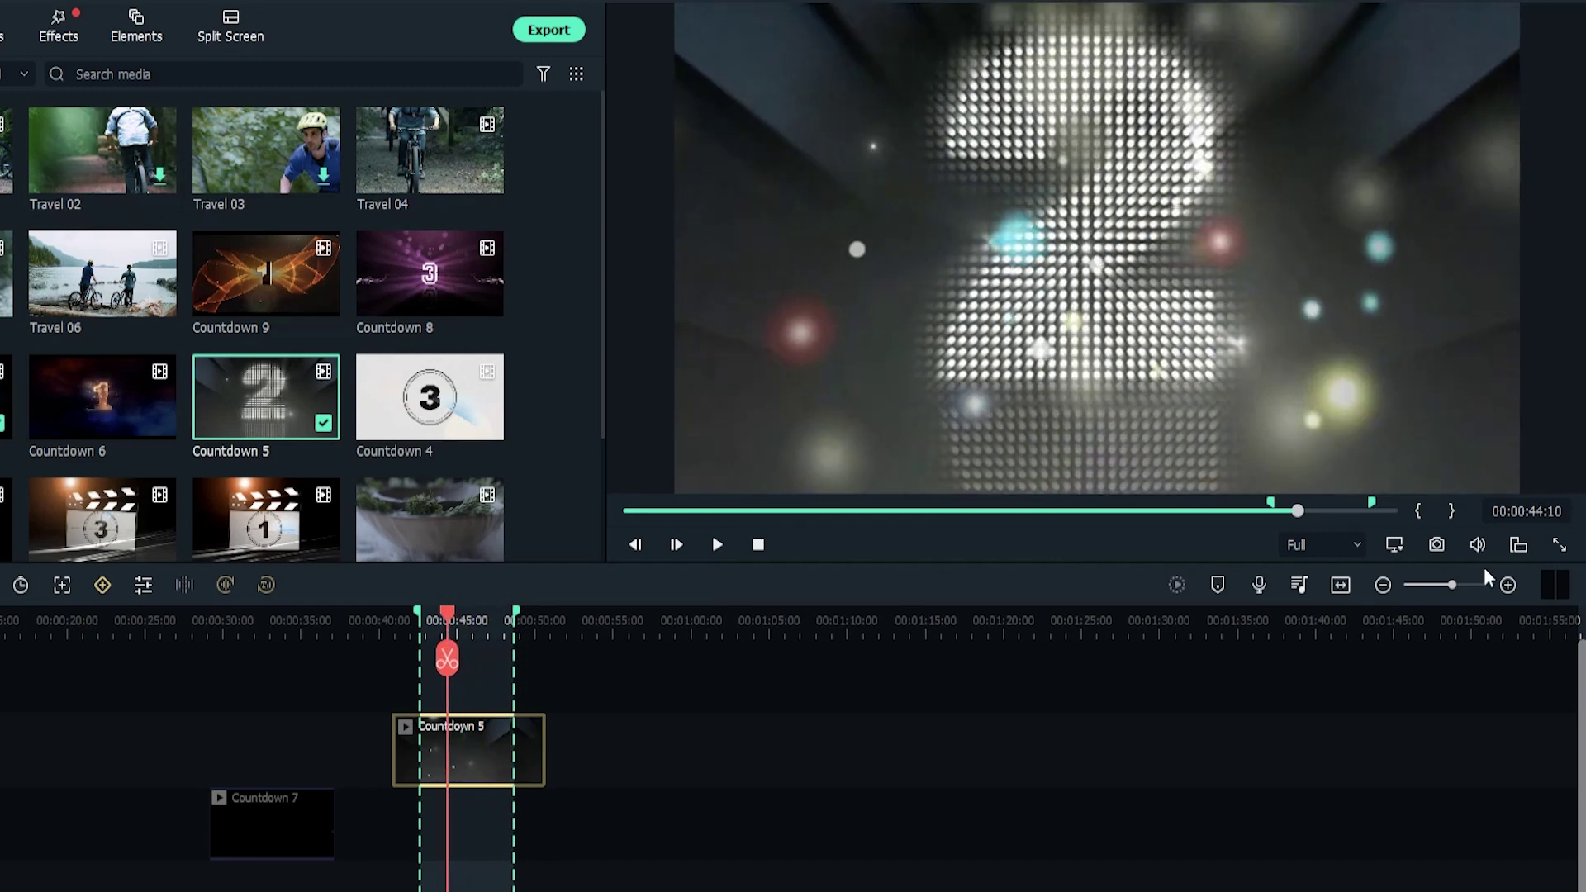
pyautogui.click(1040, 780)
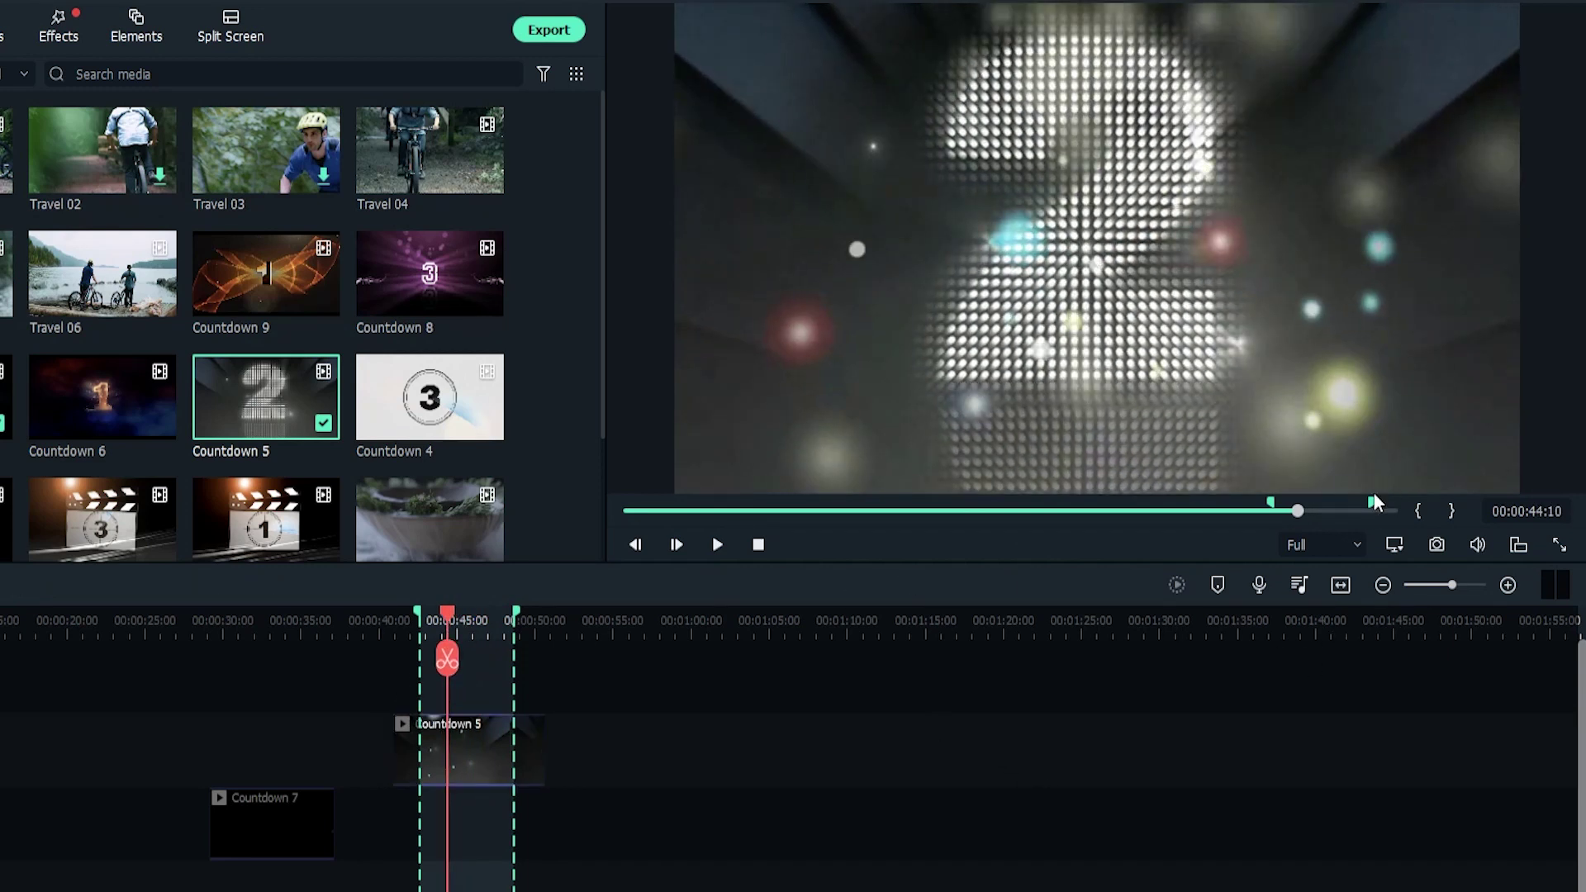
pyautogui.hotkey('alt', 'x')
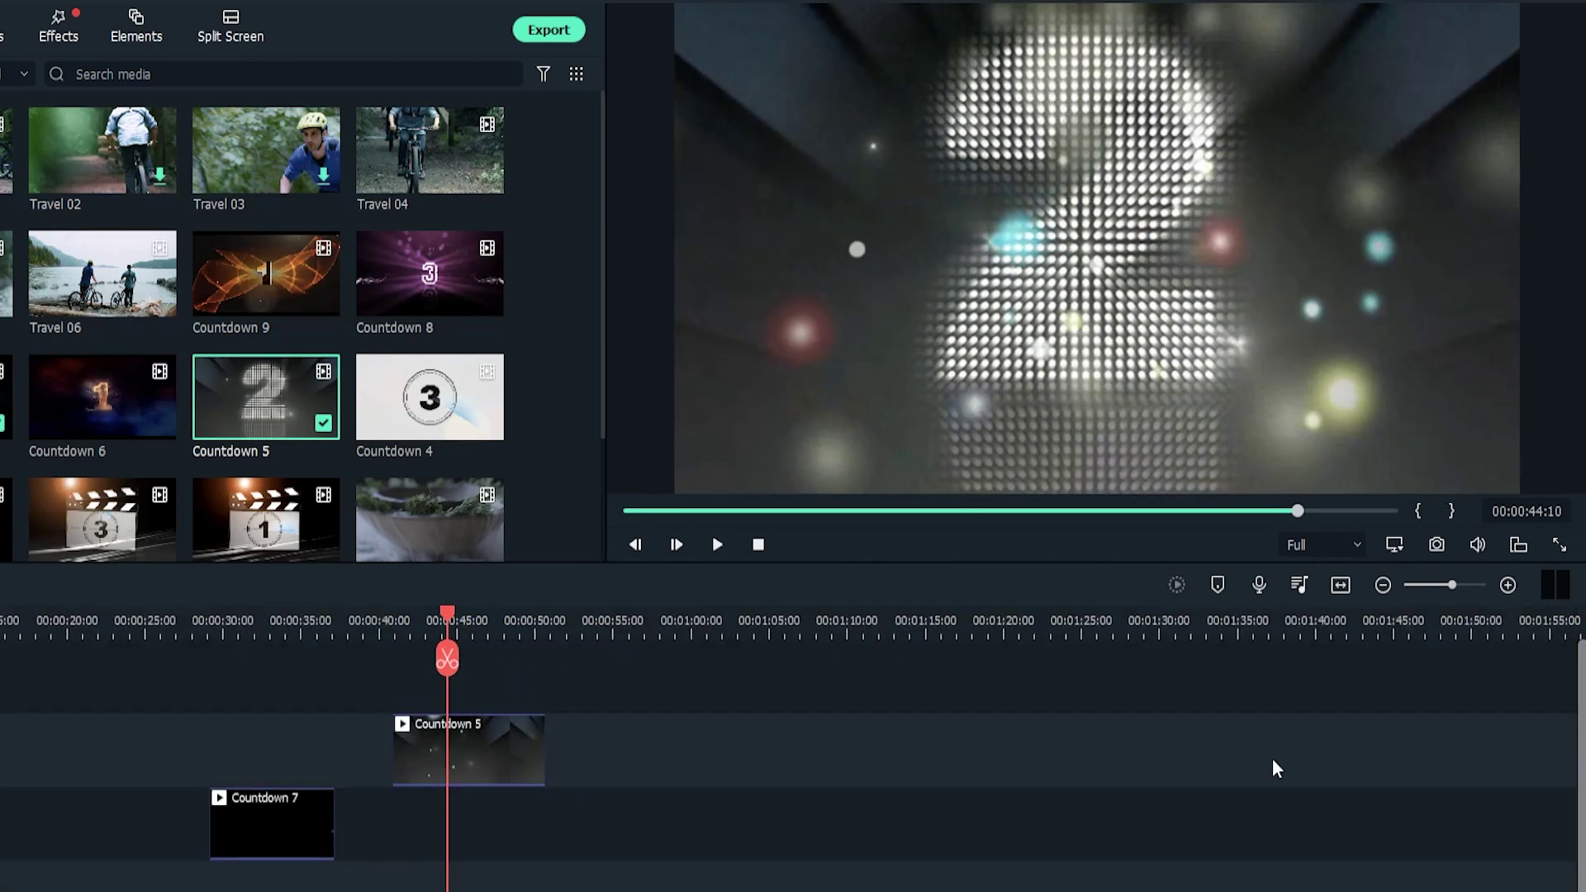
# View the playback quality options, keep Full, and step the preview four frames back and four frames forward
pyautogui.click(1339, 546)
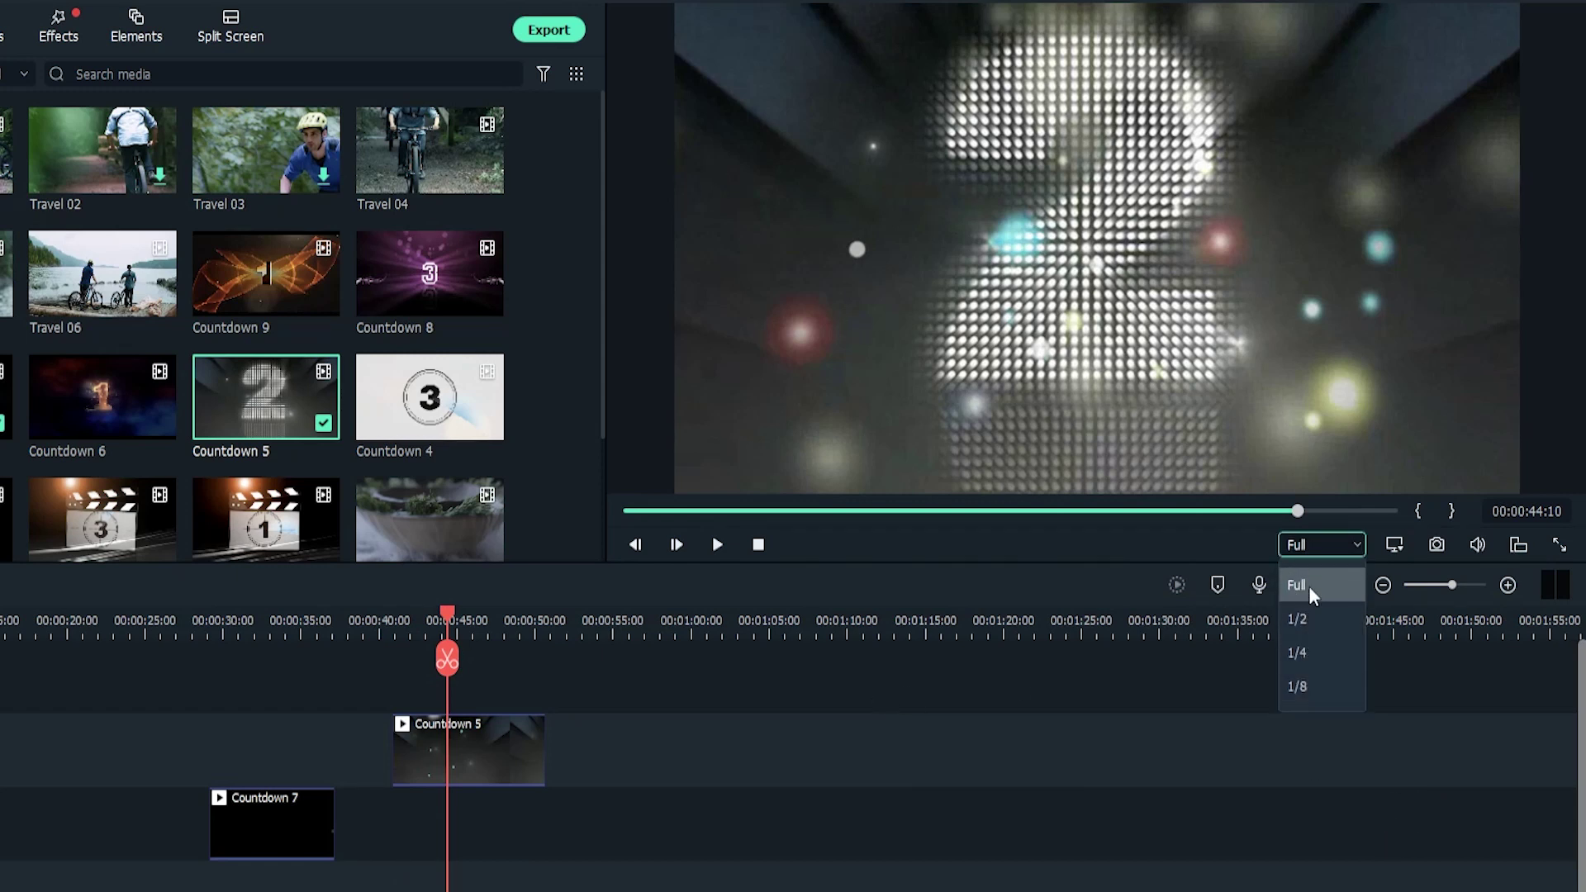
pyautogui.click(1310, 583)
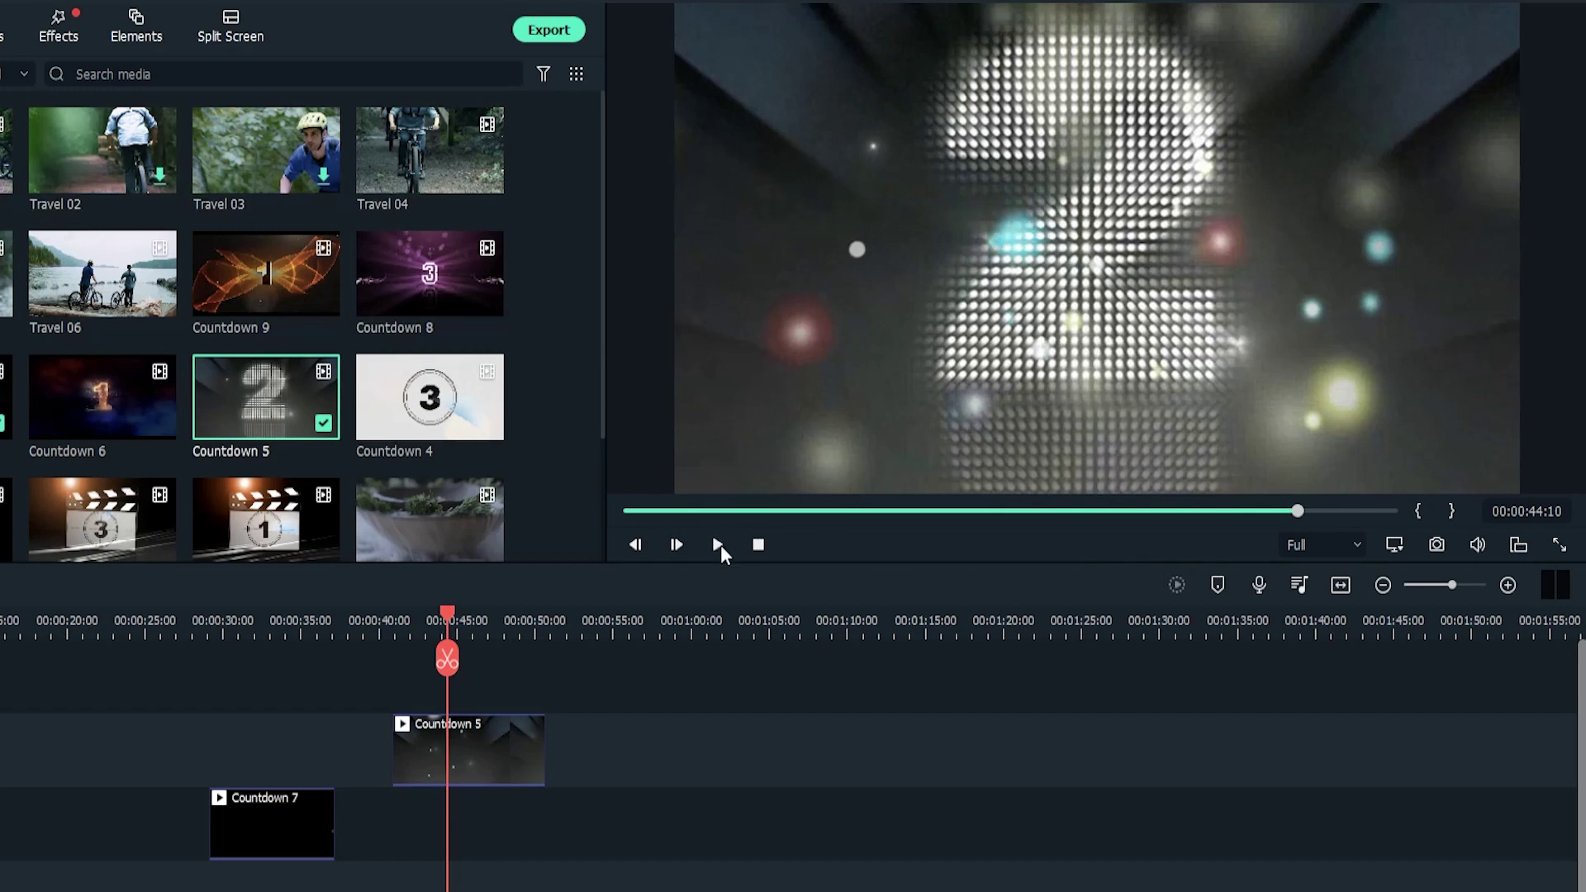
pyautogui.click(635, 545)
pyautogui.click(636, 546)
pyautogui.click(636, 545)
pyautogui.click(635, 545)
pyautogui.click(675, 545)
pyautogui.click(675, 546)
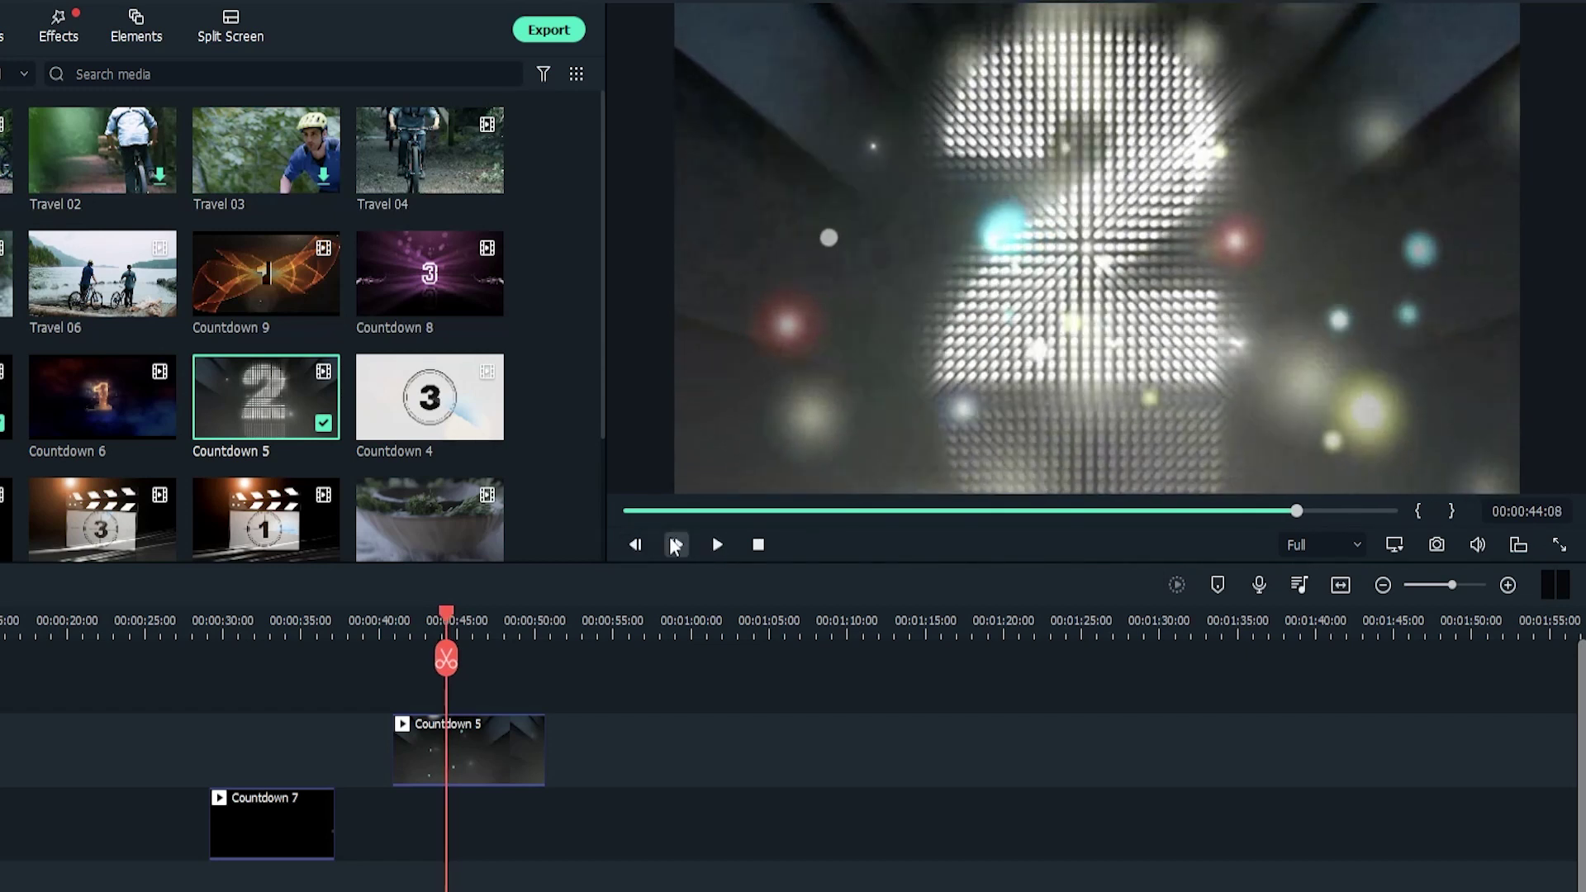
pyautogui.click(675, 545)
pyautogui.click(675, 545)
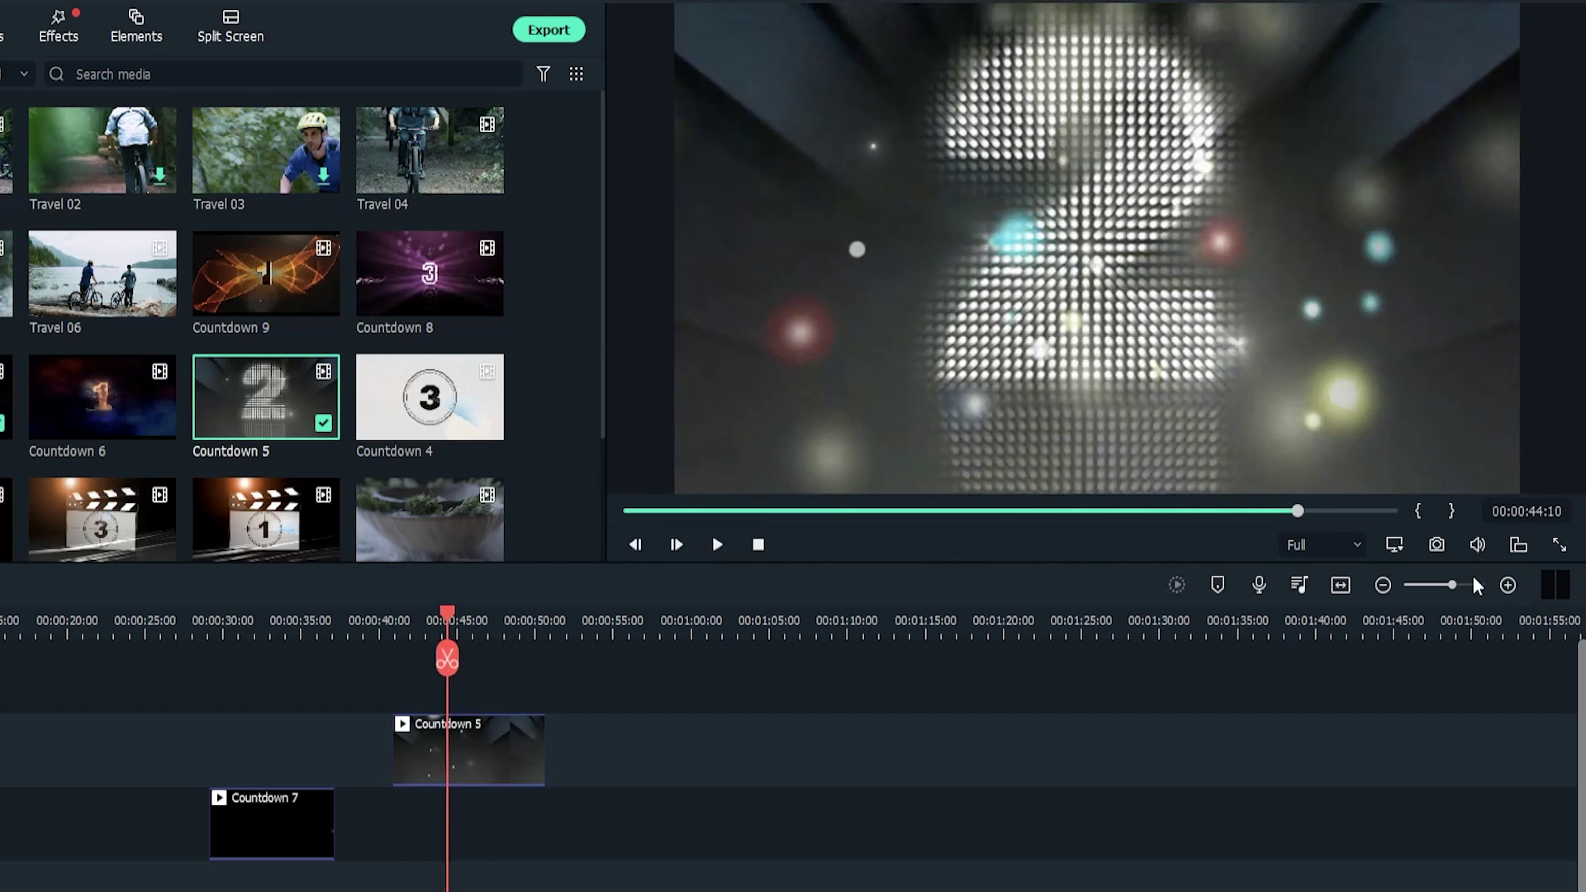
# View the preview frame at 00:00:44:10 in full screen and return to the editor
pyautogui.moveTo(1479, 577)
pyautogui.mouseDown()
pyautogui.moveTo(1383, 595)
pyautogui.moveTo(1463, 574)
pyautogui.mouseUp()
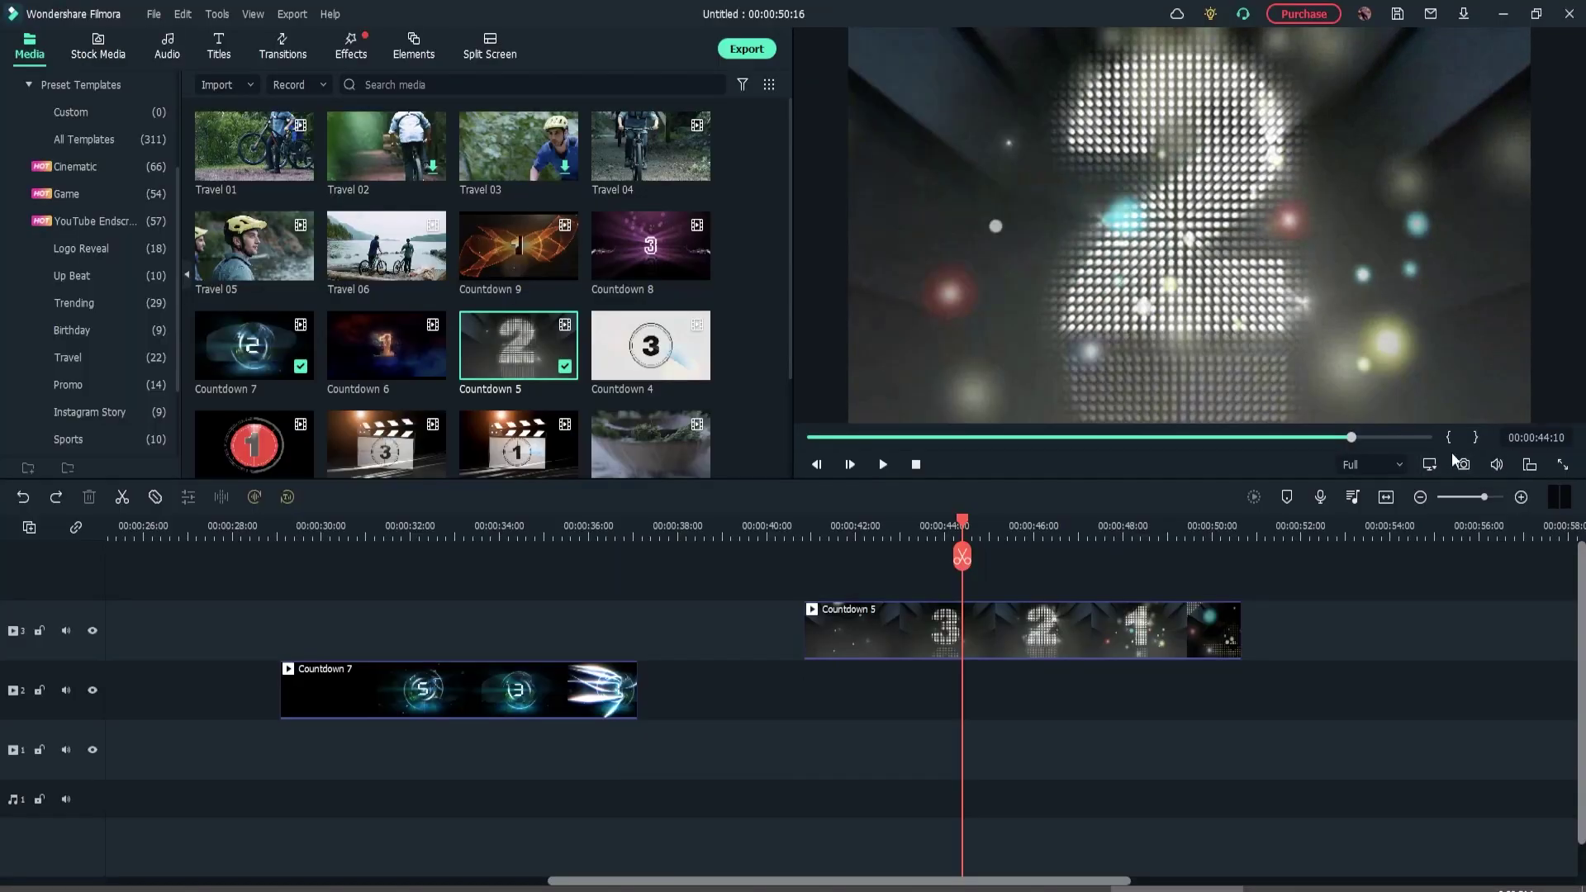
pyautogui.click(1563, 466)
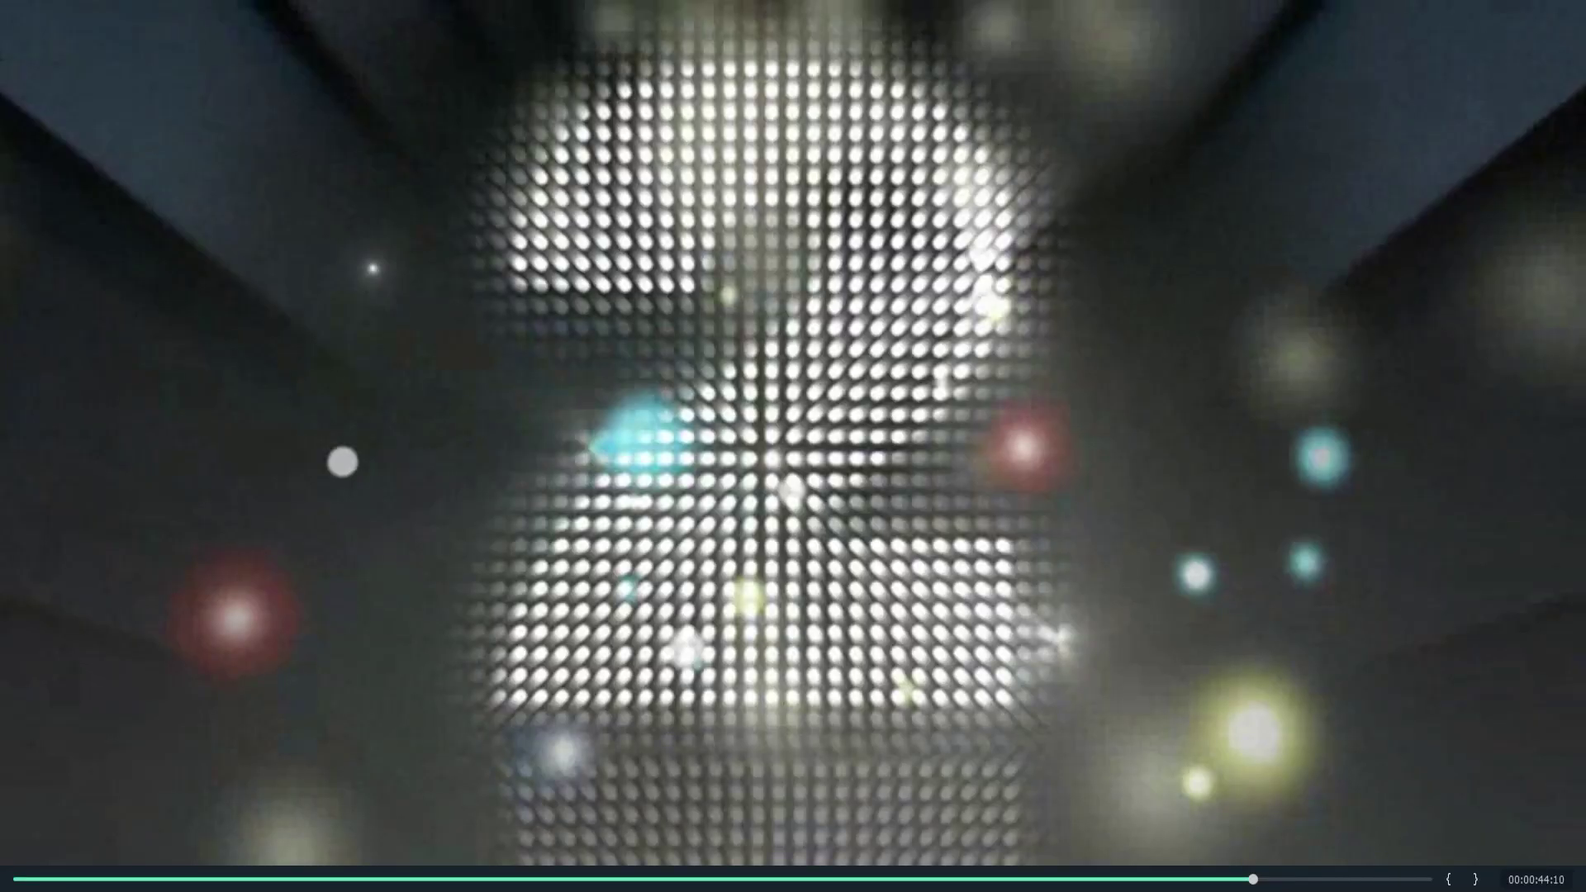
pyautogui.press('Escape')
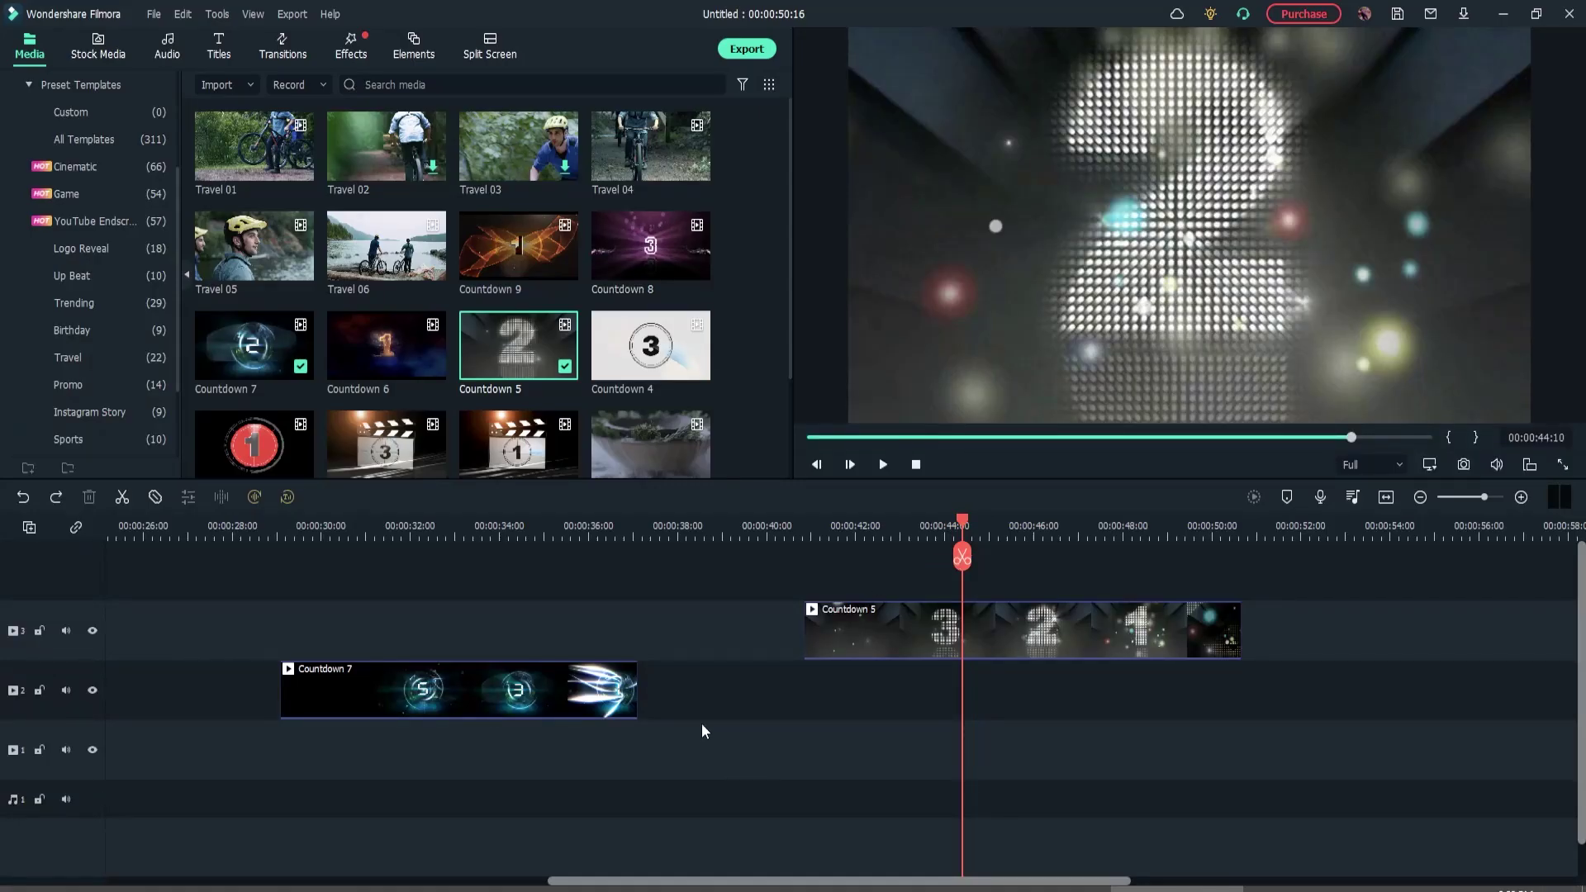
# View the editing commands available for the Countdown 5 clip on the timeline and dismiss them without choosing one
pyautogui.rightClick(925, 631)
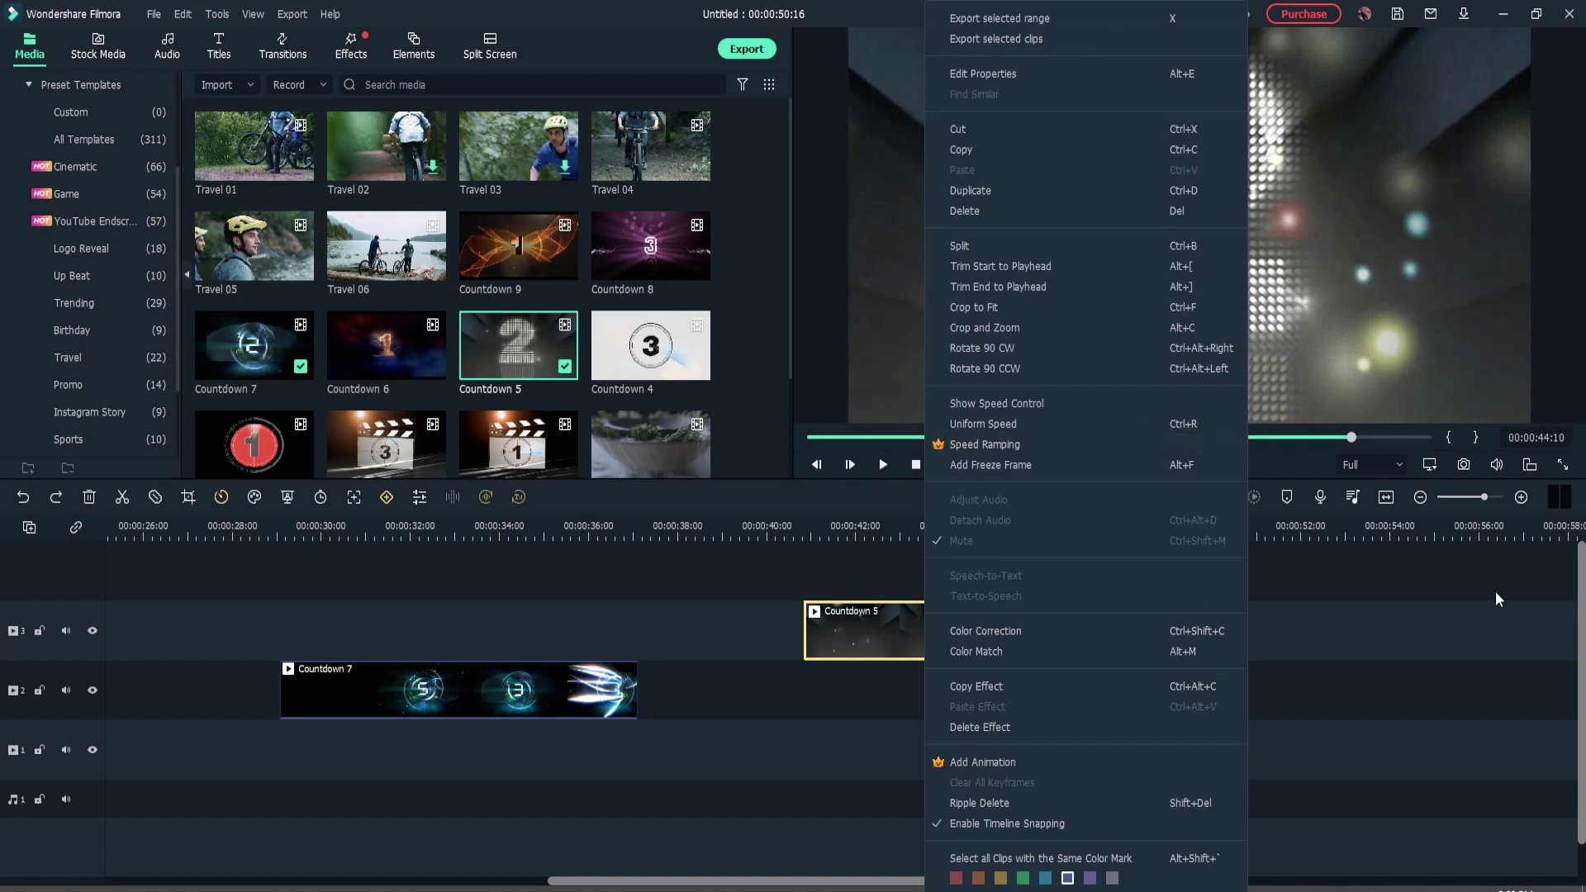
pyautogui.click(1471, 596)
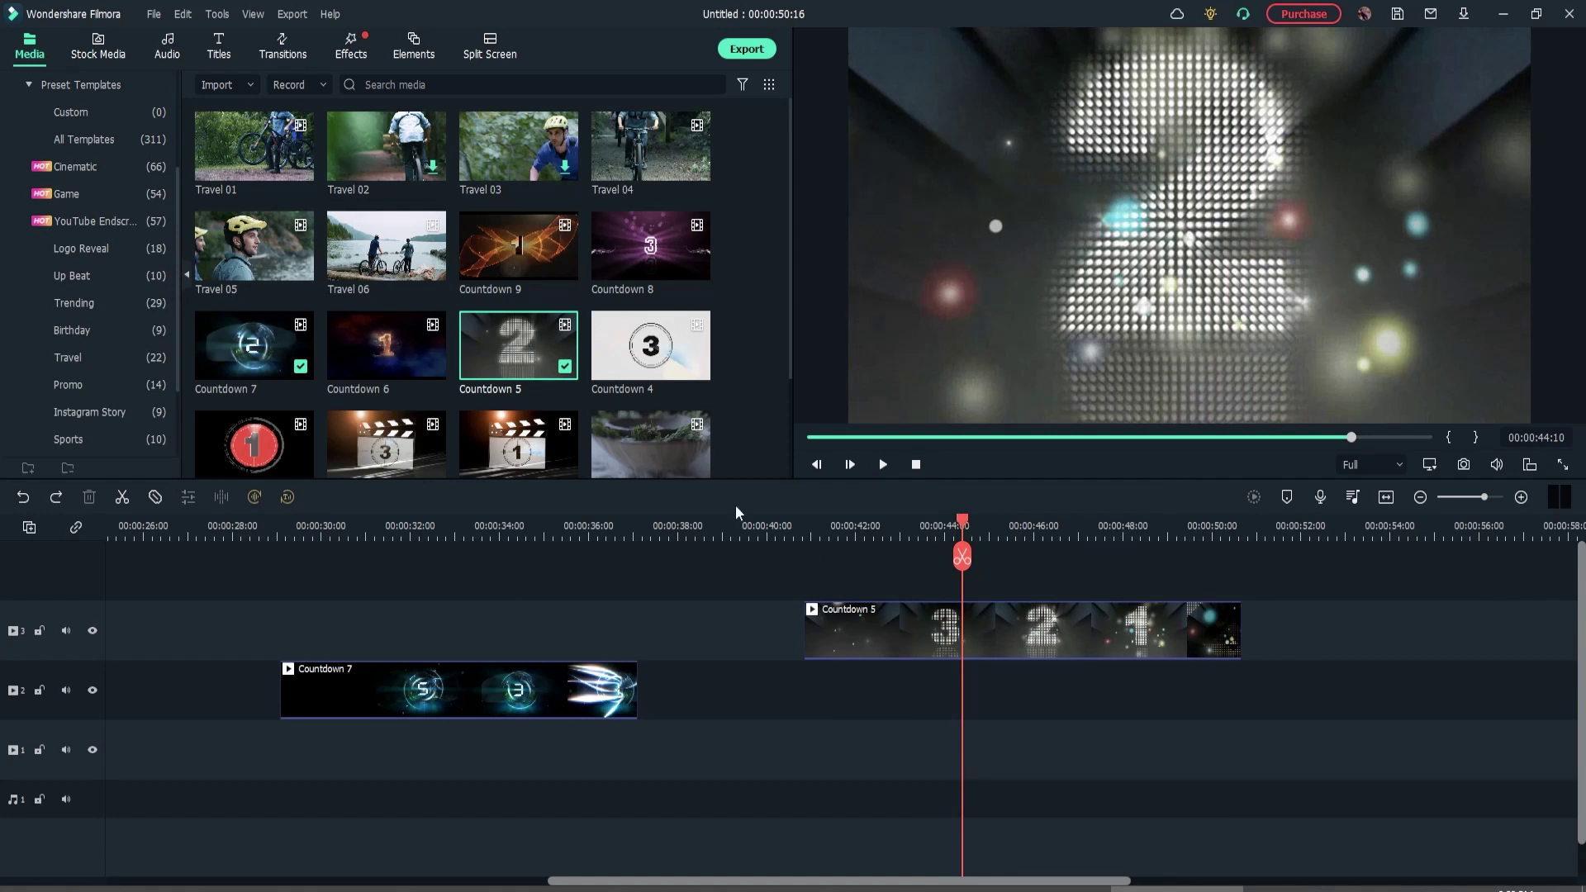
# Advance the playhead three frames to 00:00:44:13 and compress the timeline ruler to cover a longer time span
pyautogui.press('Right')
pyautogui.press('Right')
pyautogui.press('Right')
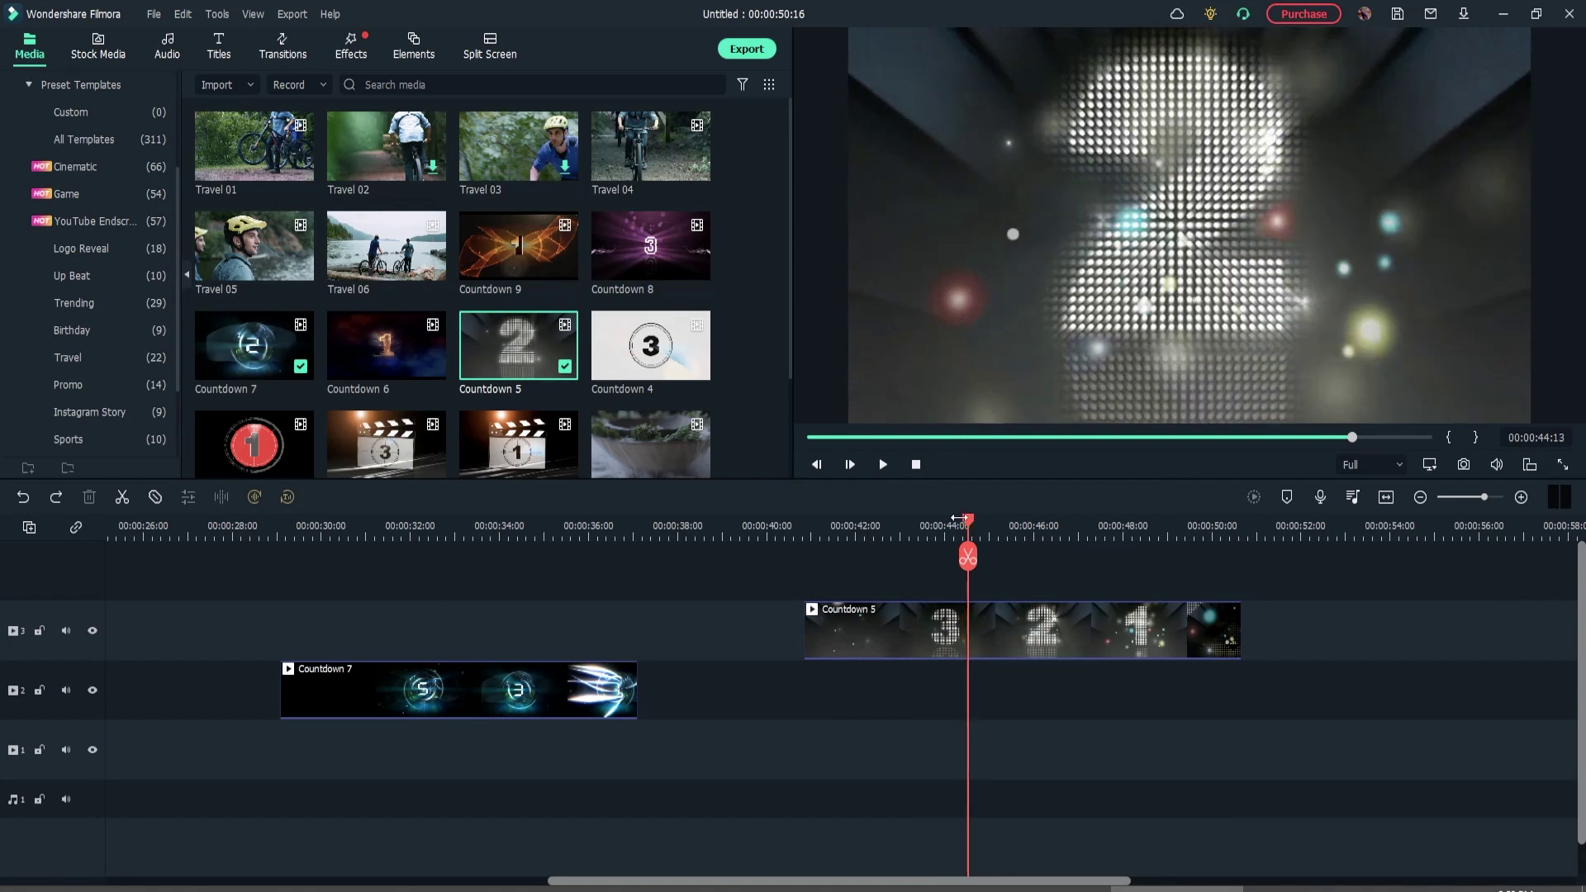
pyautogui.moveTo(879, 521); pyautogui.dragTo(742, 536)
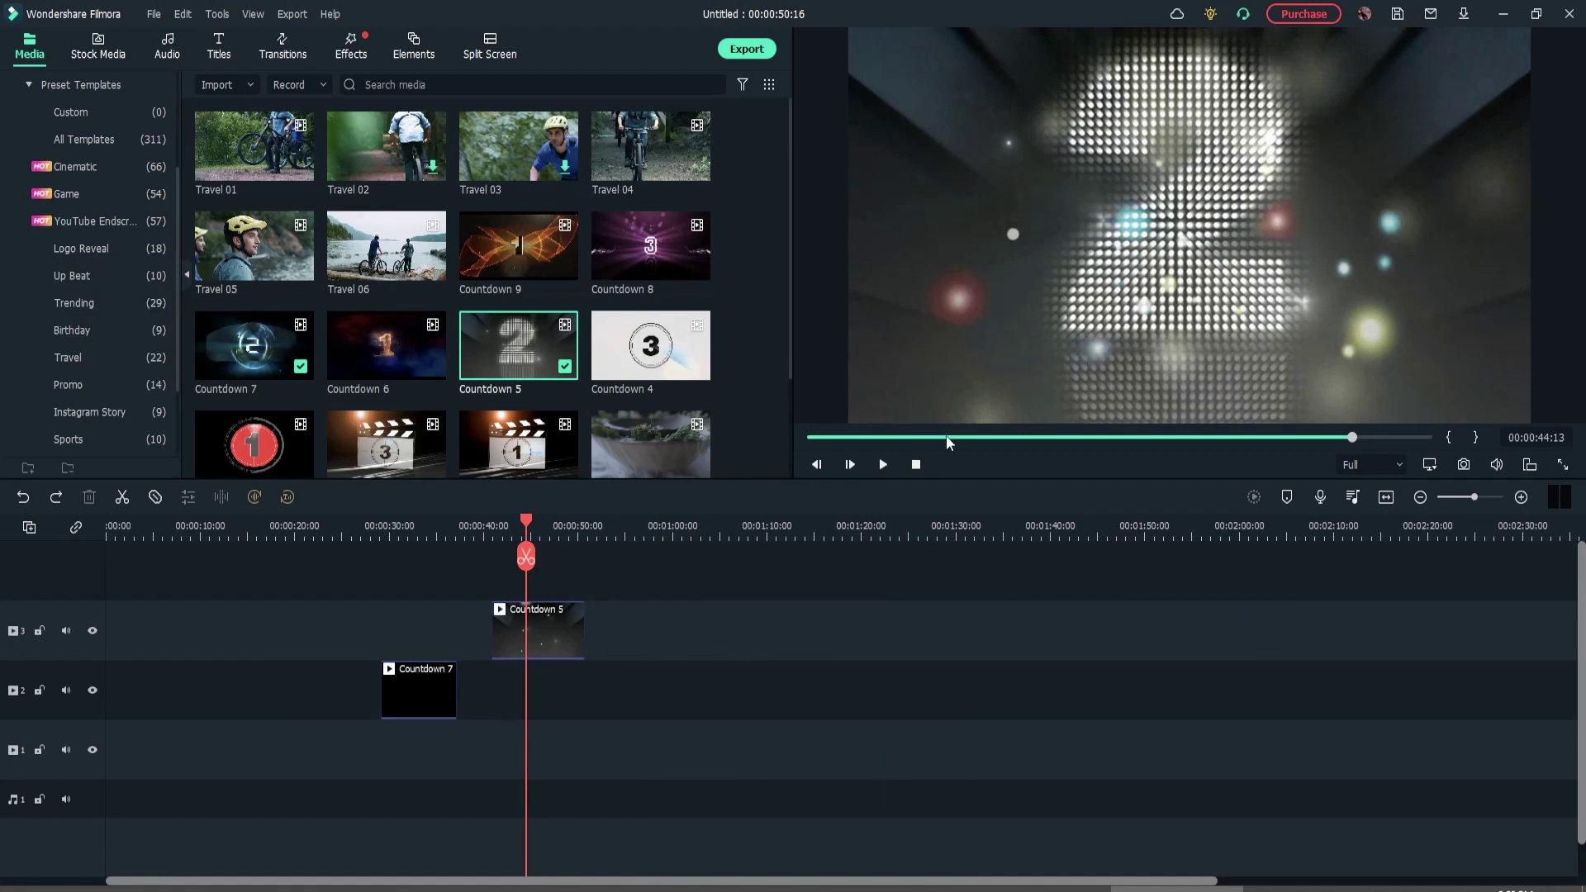